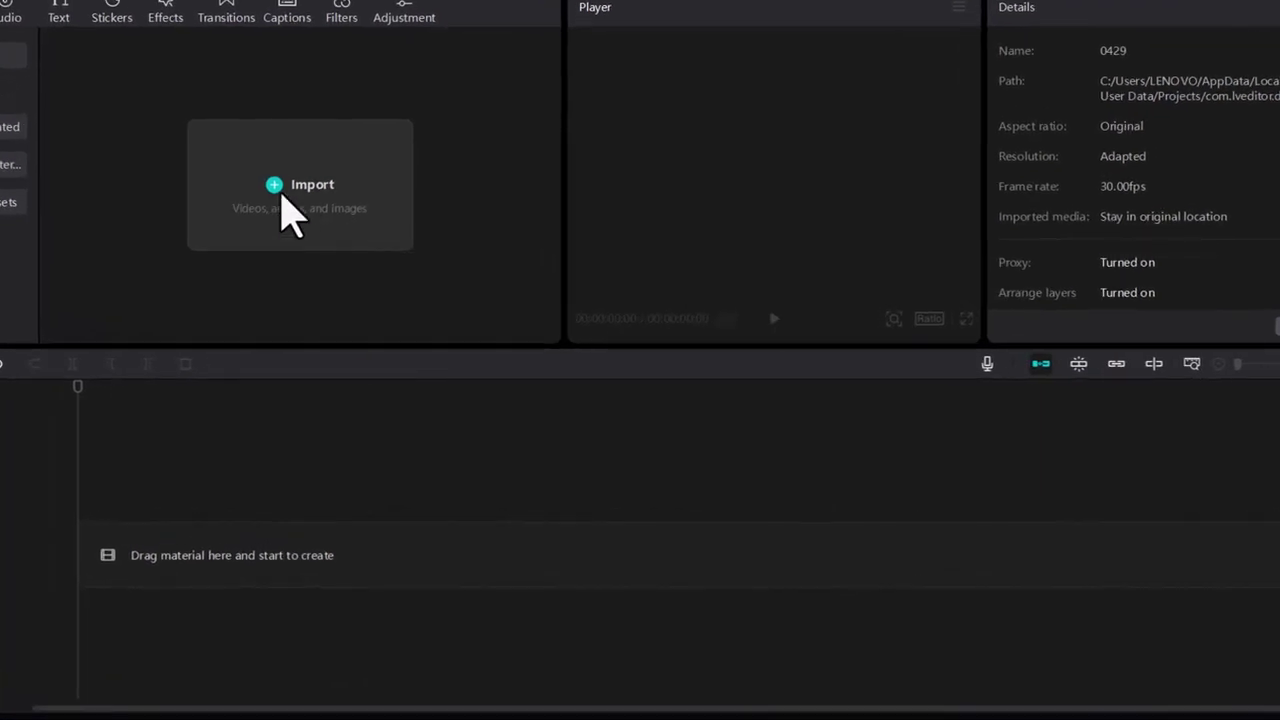
Import the pattern image, Day-y-Noche title, Head1, Head2, the car illustration and the Day y Noche - Cumbia Deli audio from Downloads.
left_click(290, 213)
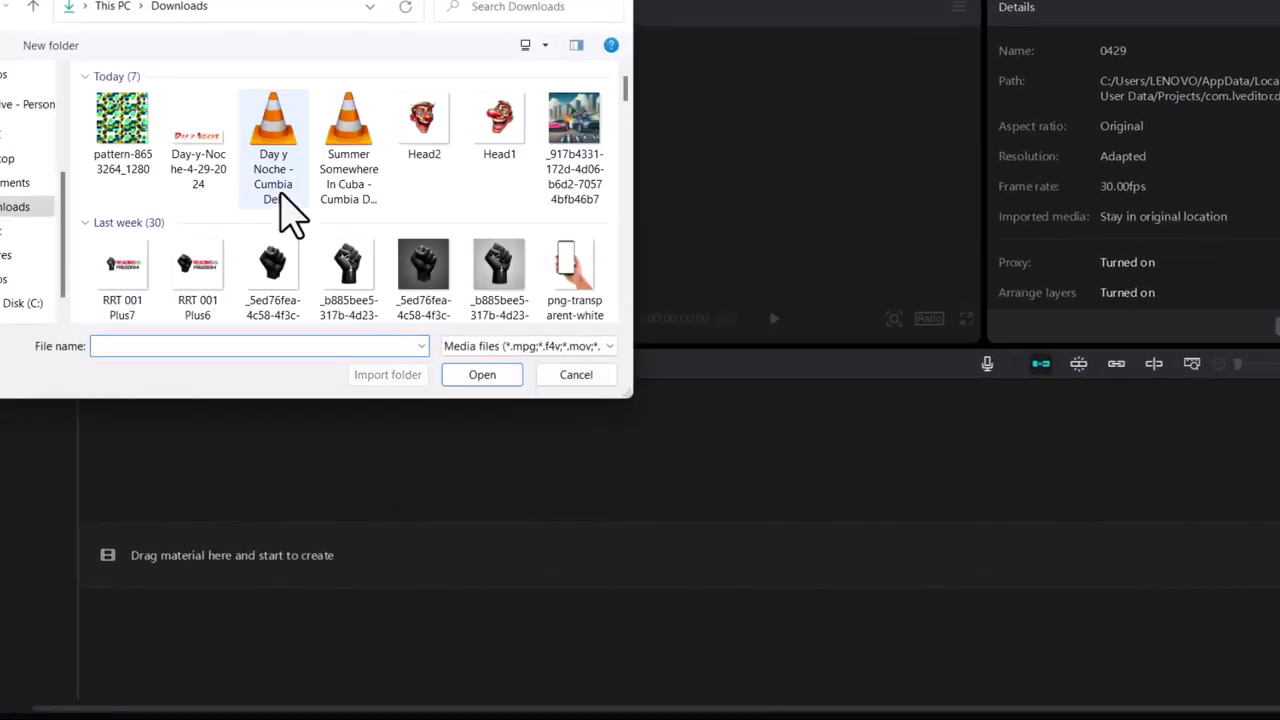
left_click(577, 148)
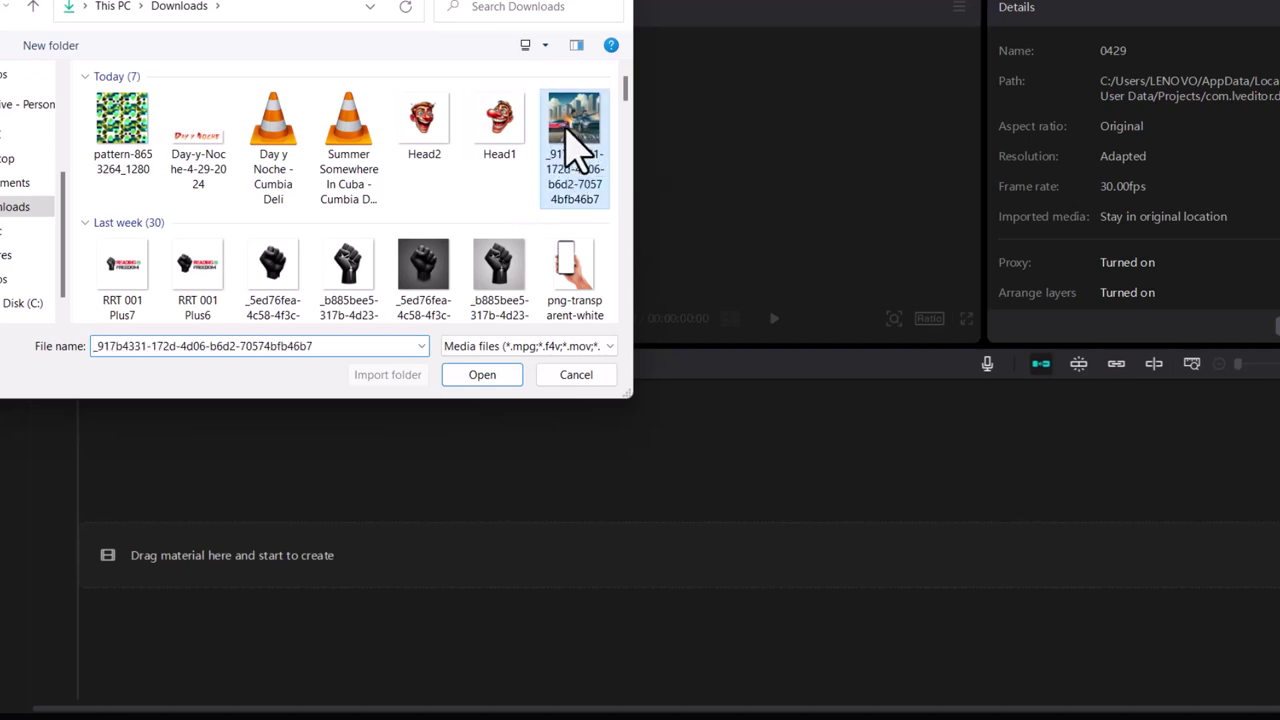
left_click(521, 150, "ctrl")
left_click(440, 149, "ctrl")
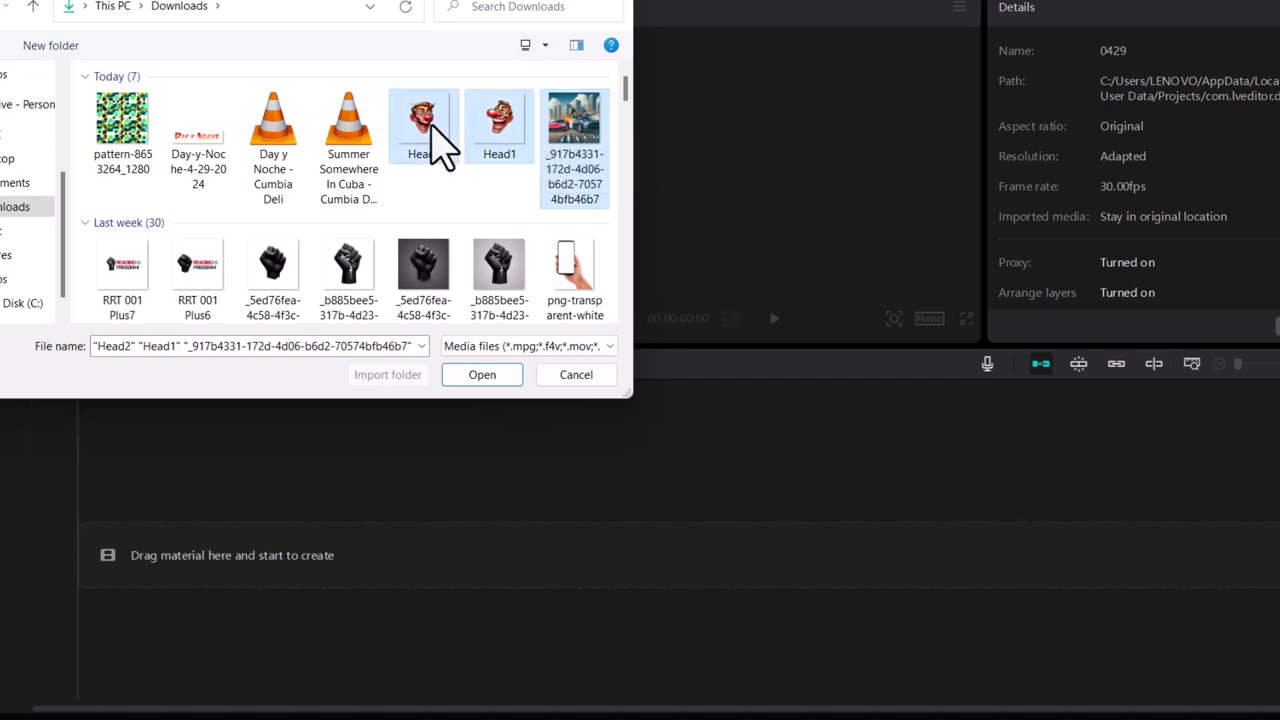
left_click(215, 152, "ctrl")
left_click(118, 140, "ctrl")
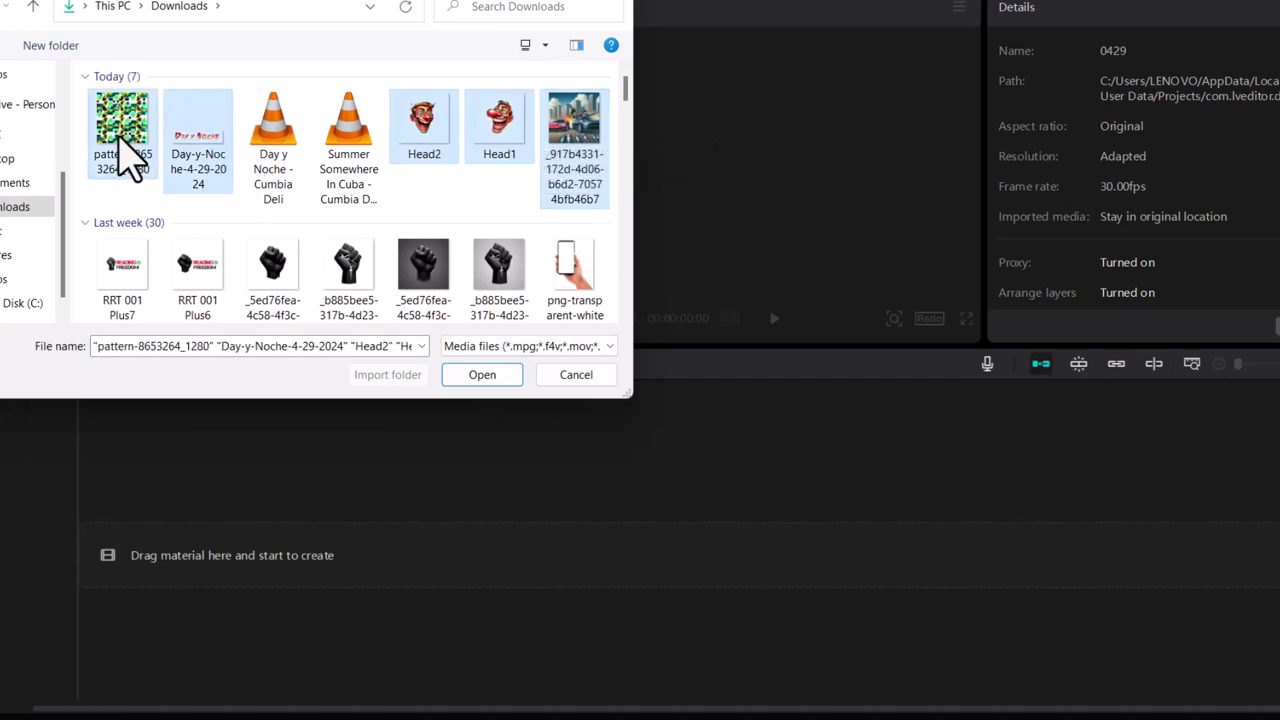
left_click(262, 130, "ctrl")
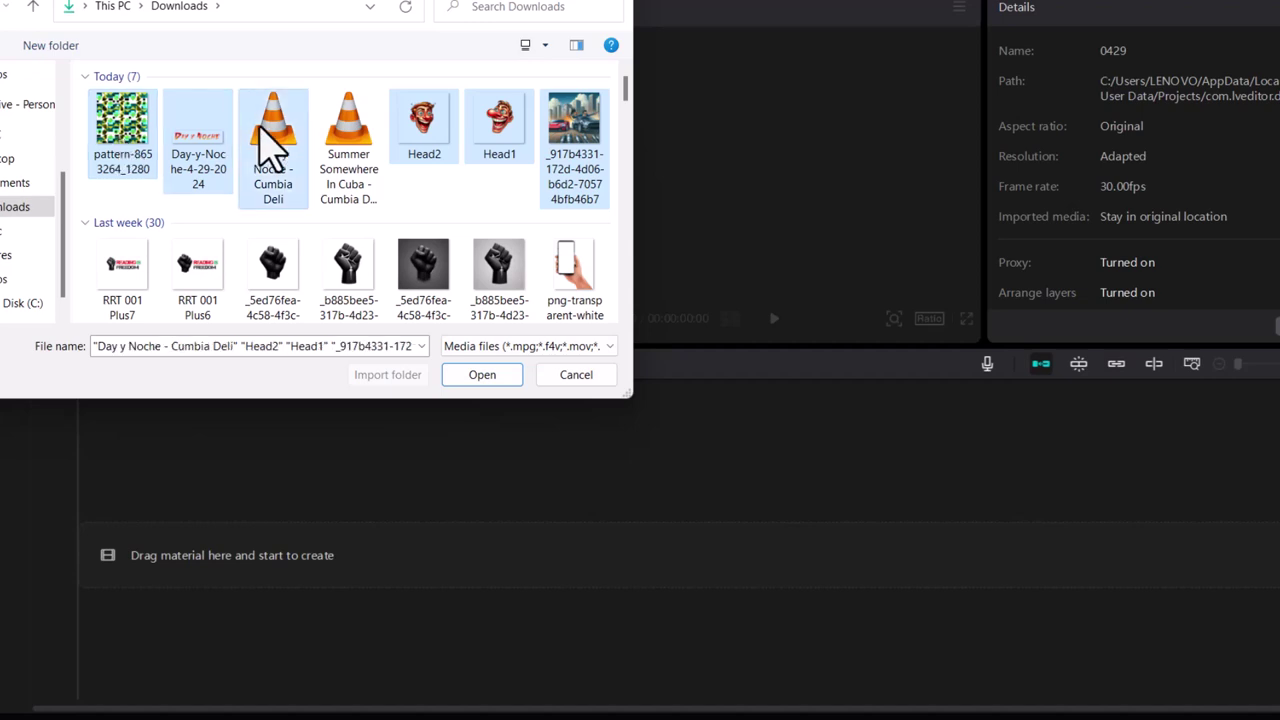
left_click(482, 376)
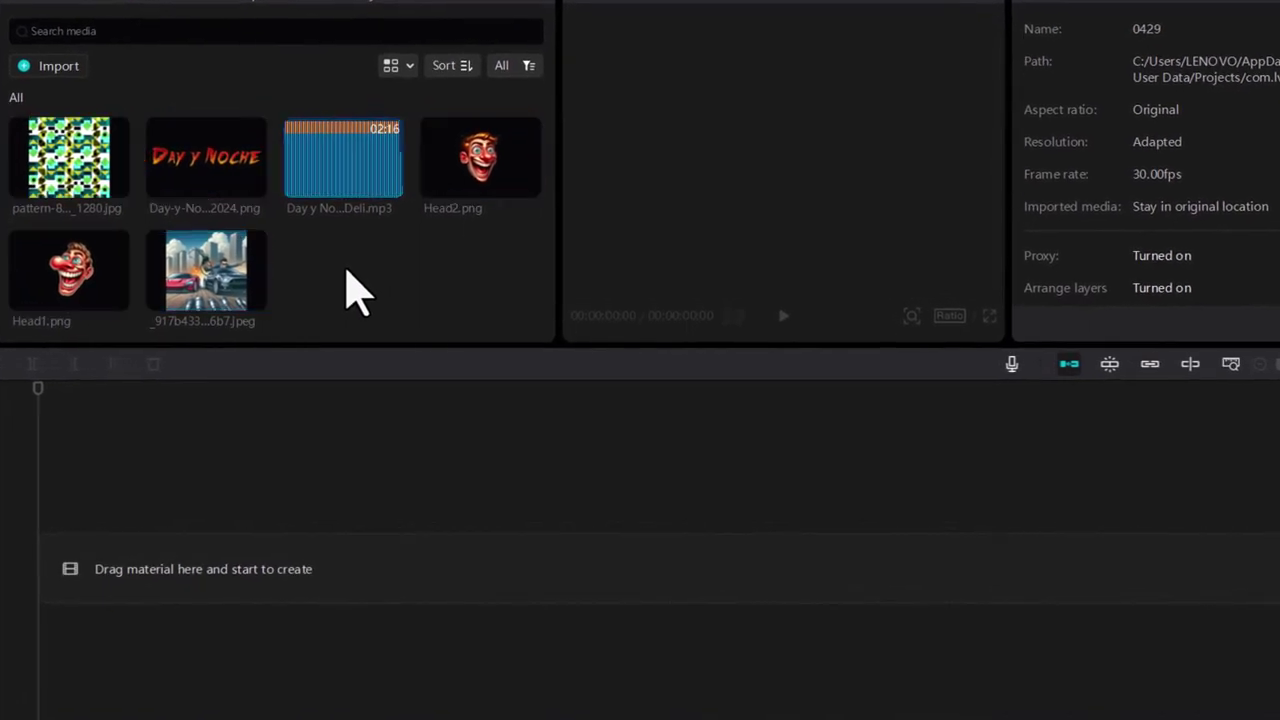
Add the Day y Noche - Cumbia Deli audio to the timeline and lower its volume to -7.7 dB.
mouse_move(528, 175)
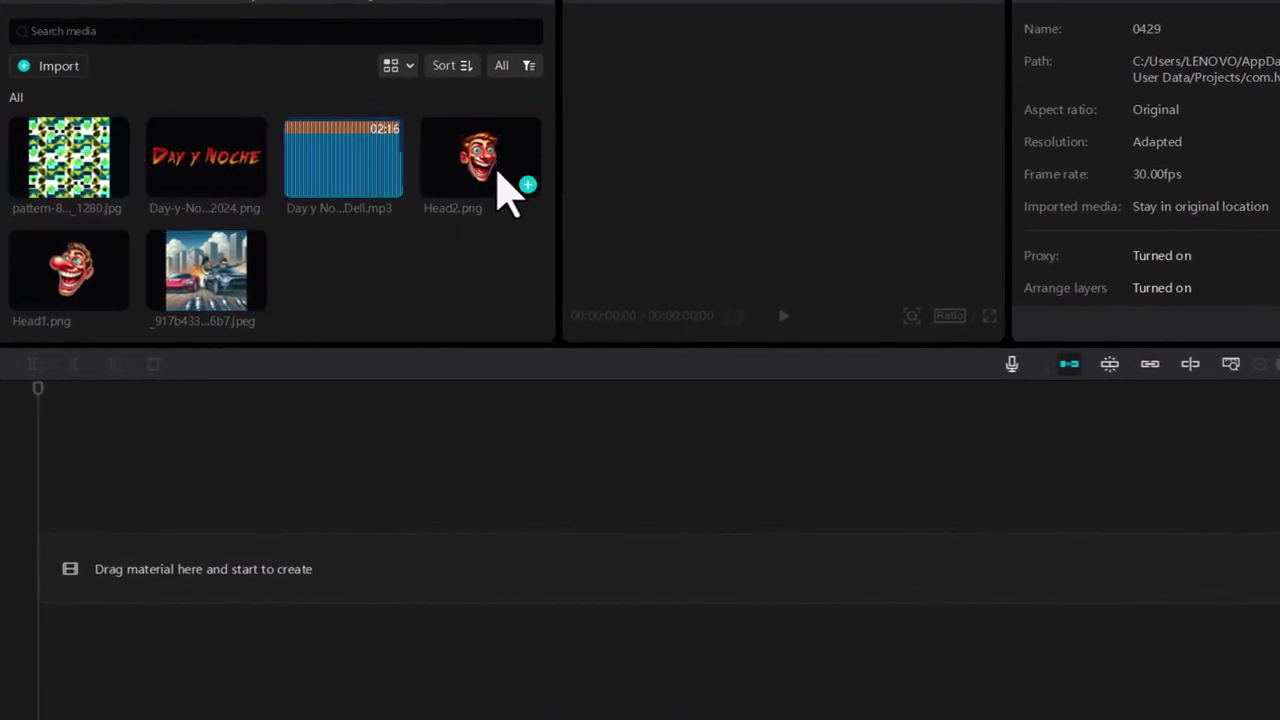
mouse_move(86, 282)
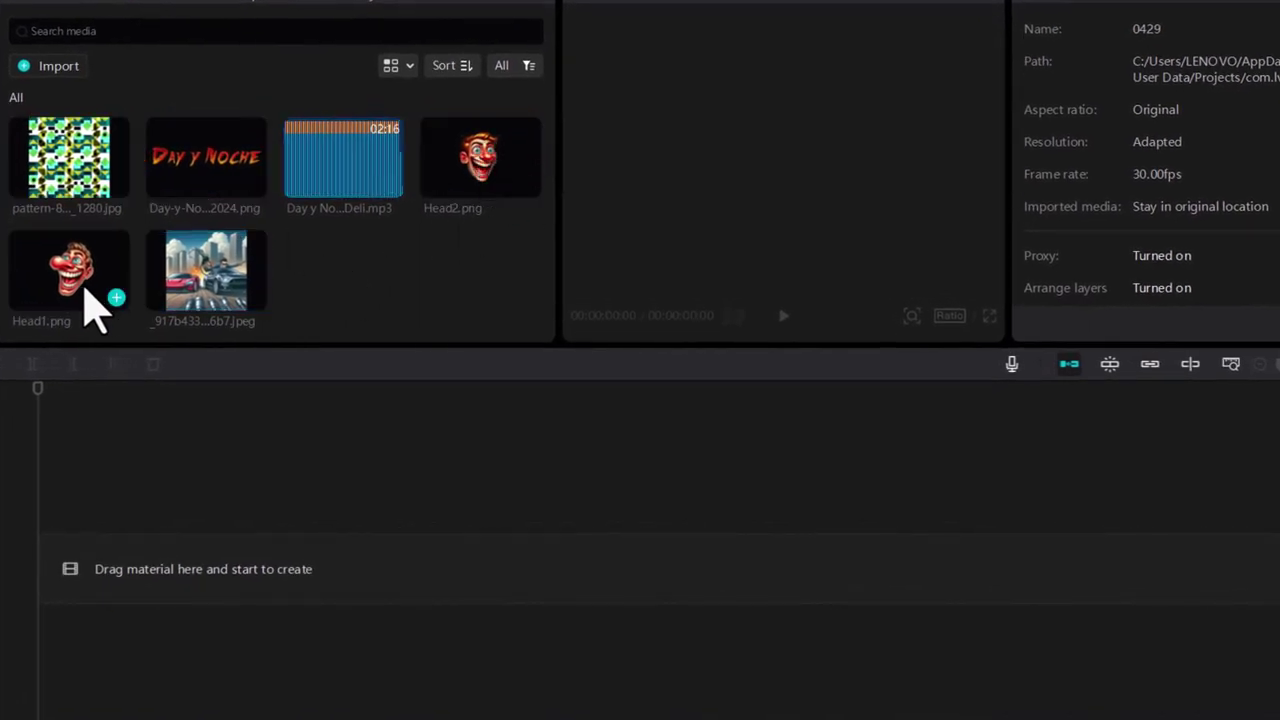
mouse_move(202, 300)
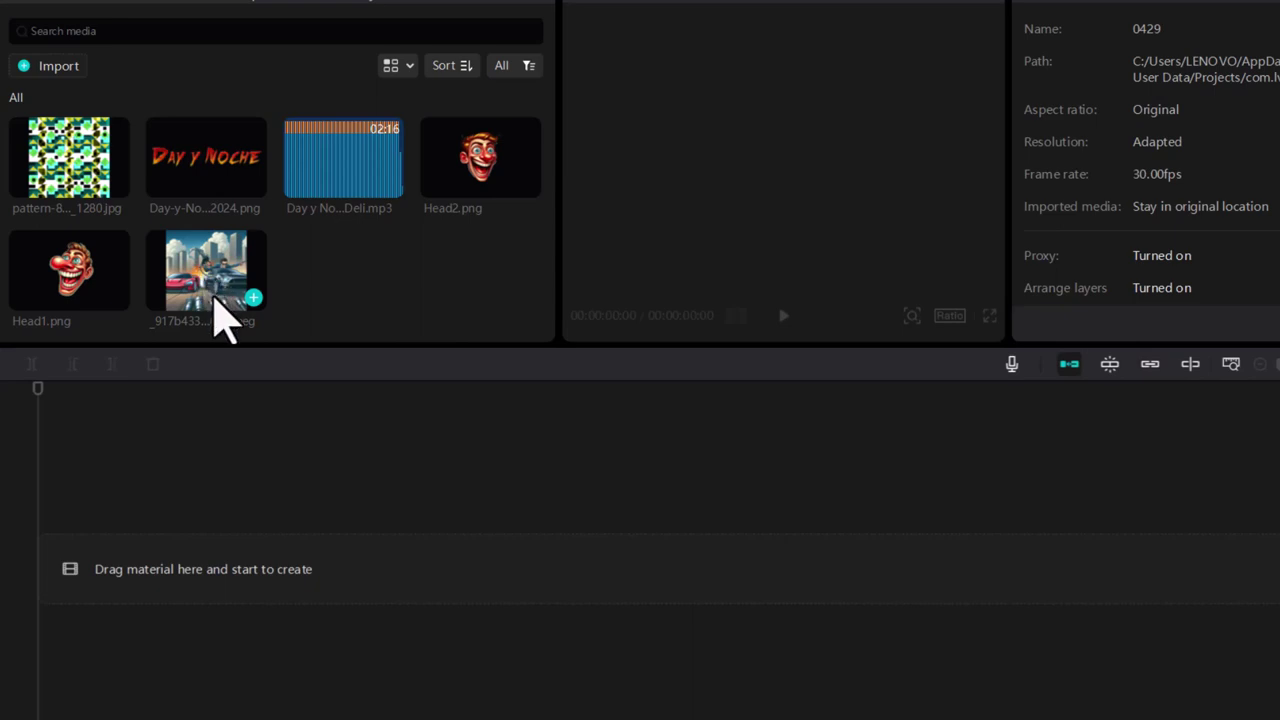
mouse_move(210, 195)
mouse_move(329, 180)
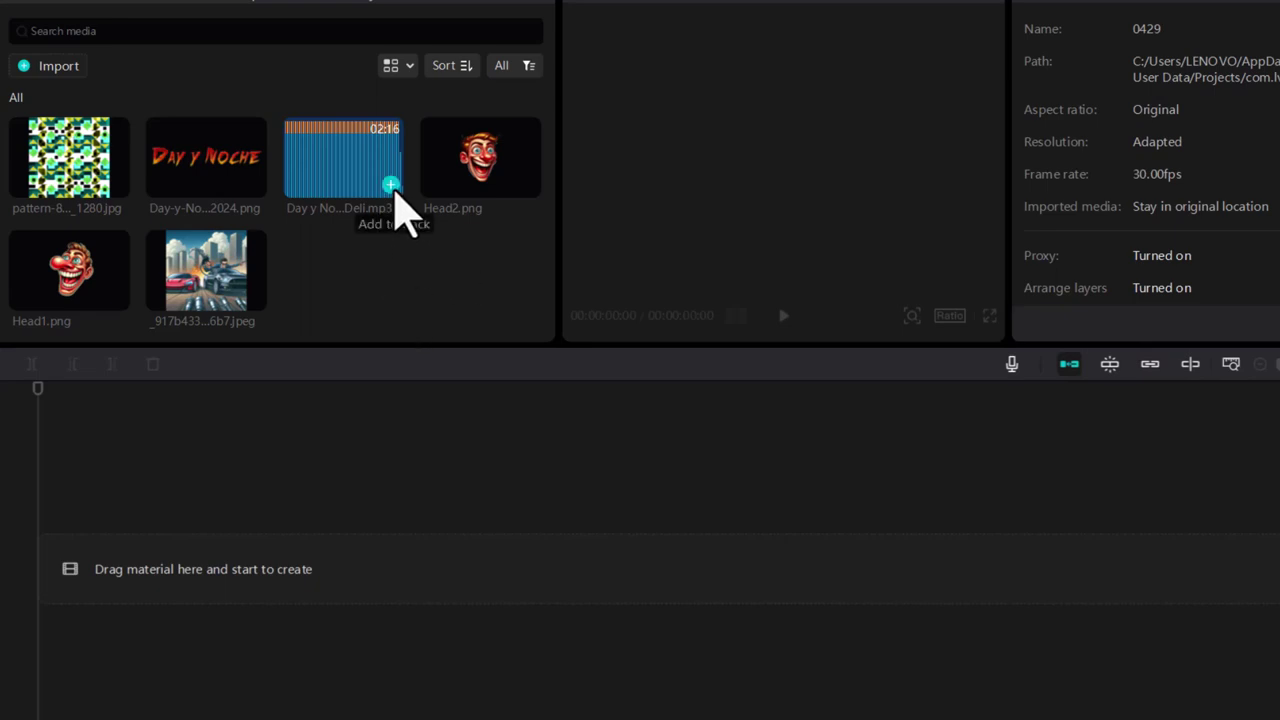
left_click(390, 185)
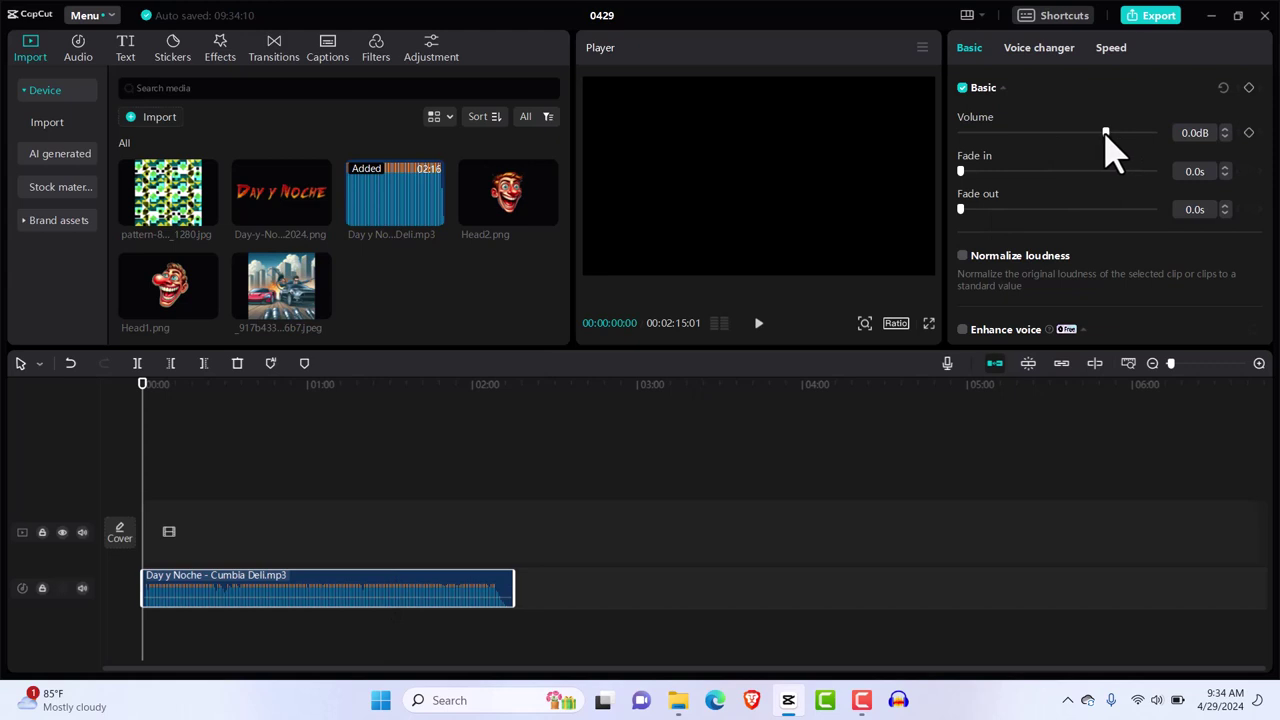
left_click_drag(1104, 134, 1085, 132)
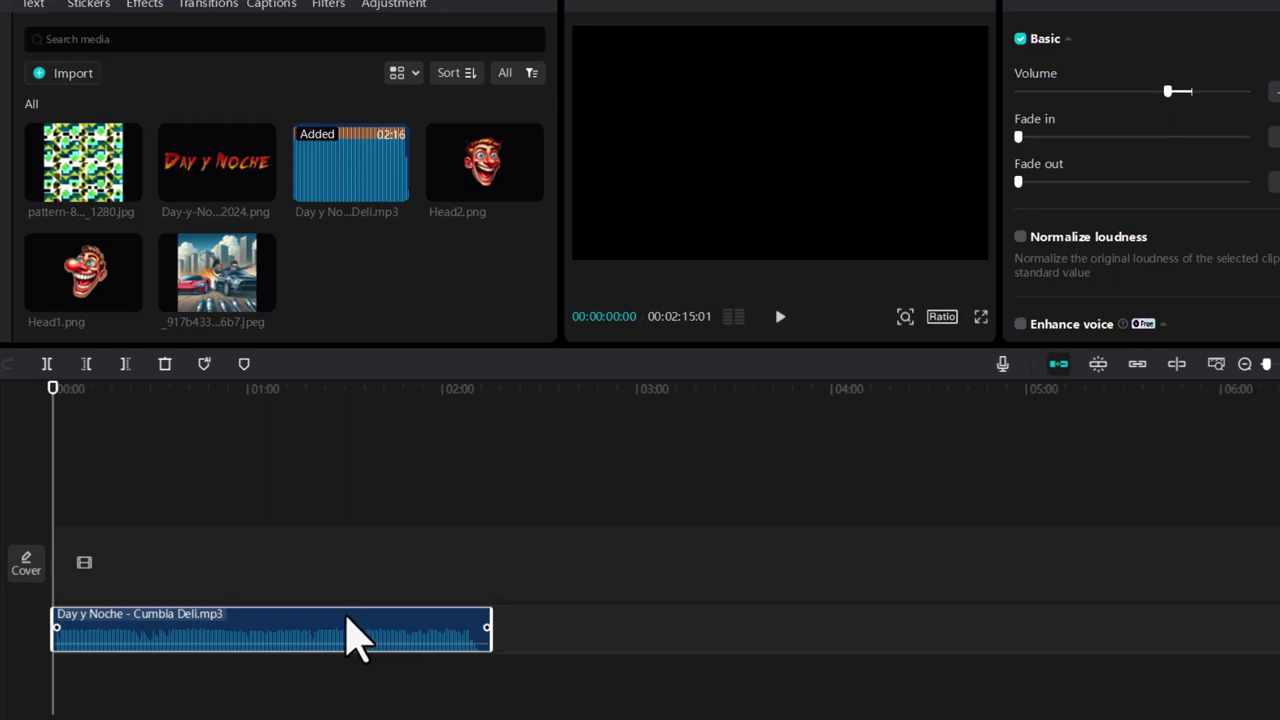
Generate automatic beat markers on the audio clip using the Beats 2 option.
right_click(355, 635)
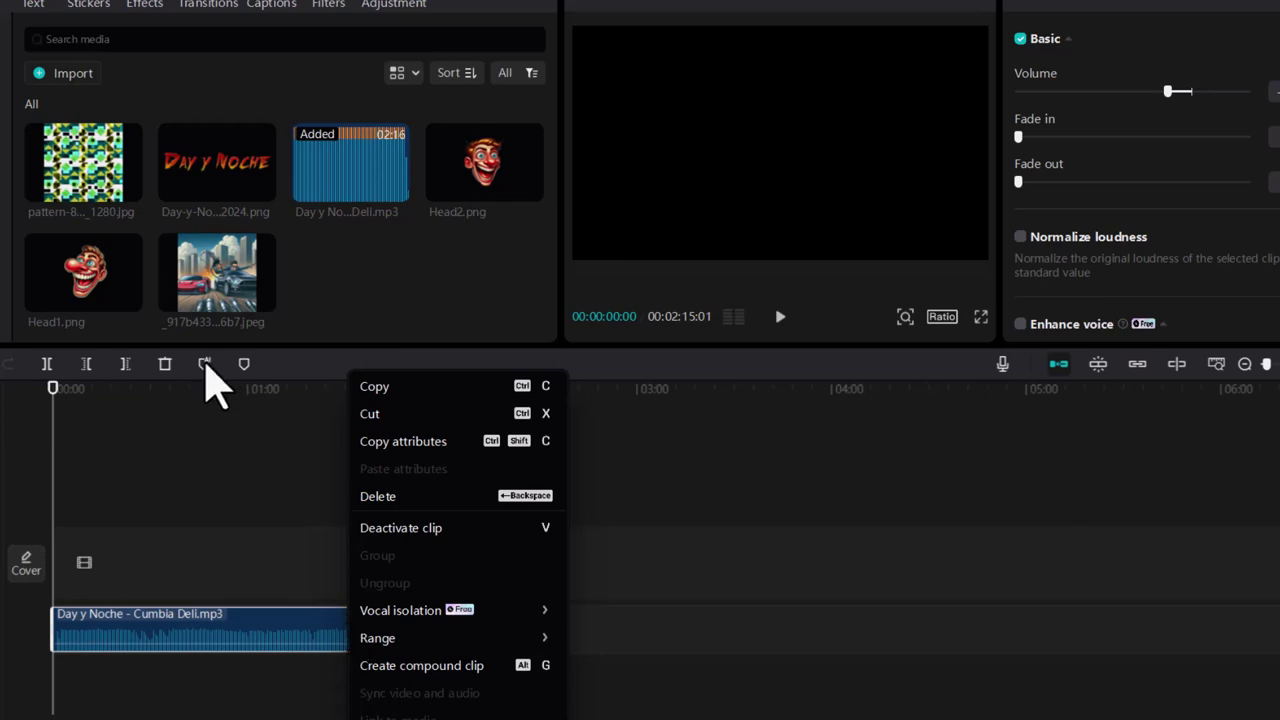
left_click(320, 367)
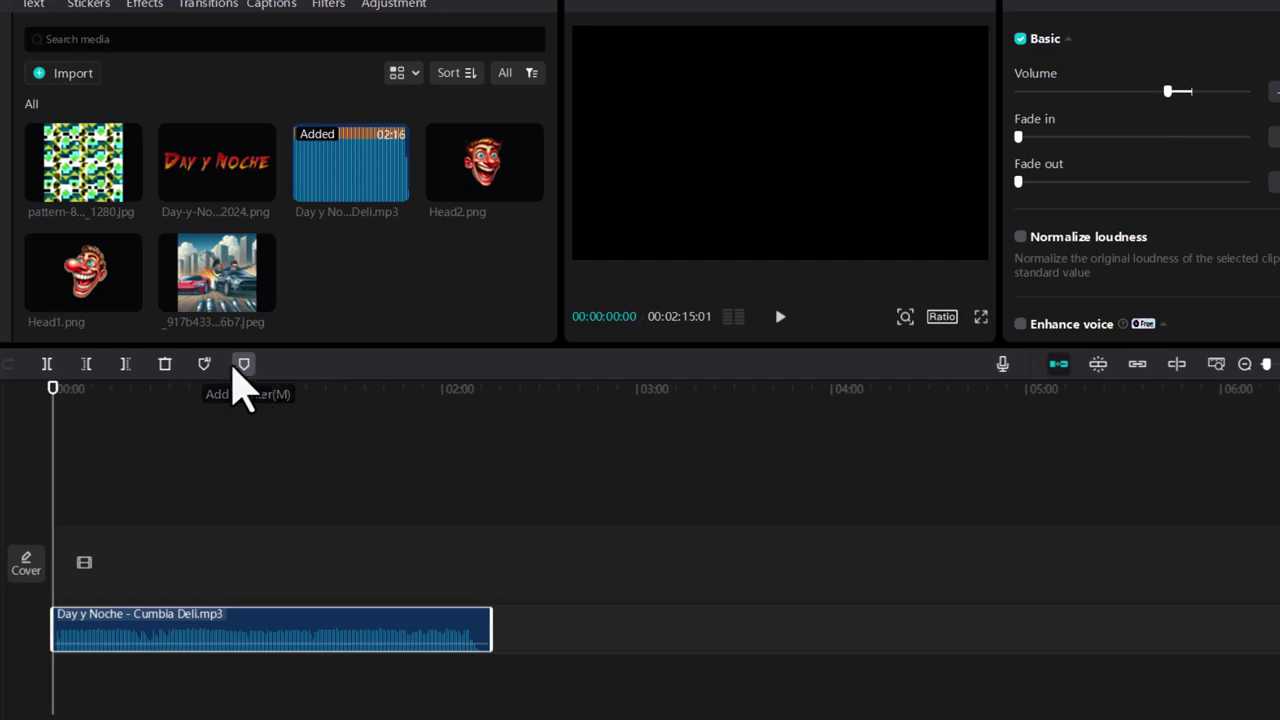
left_click(205, 365)
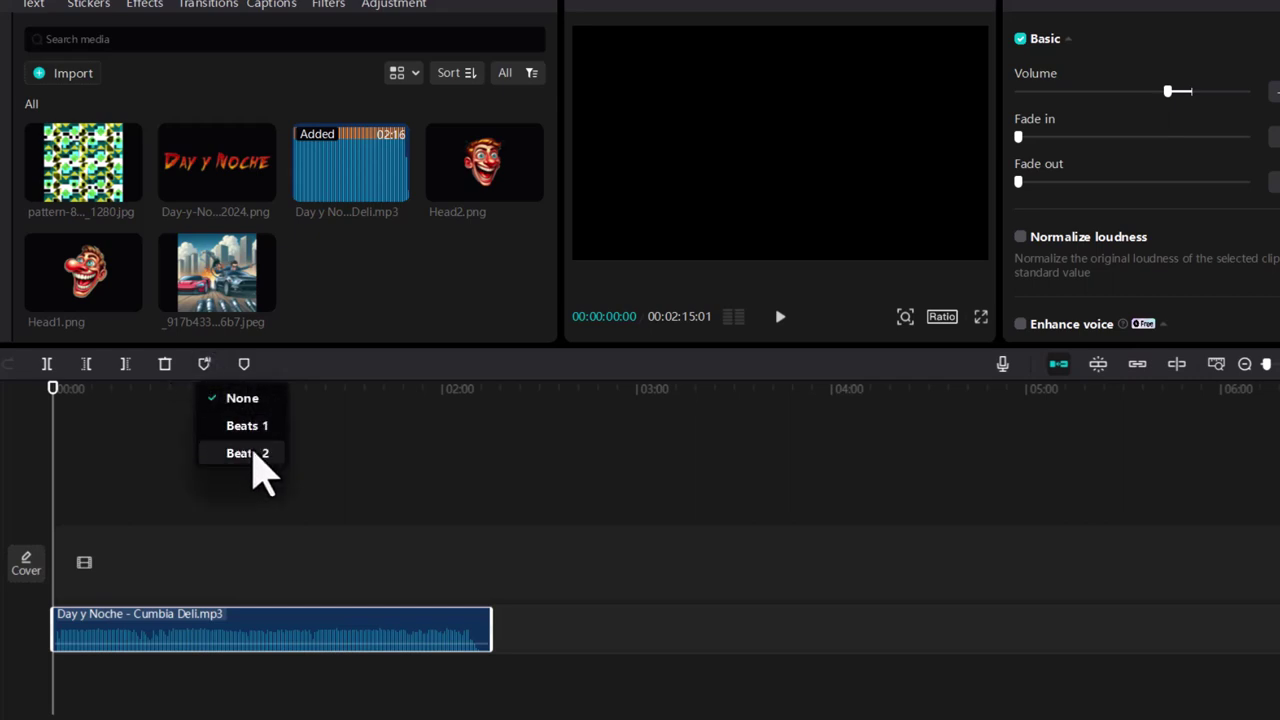
left_click(247, 455)
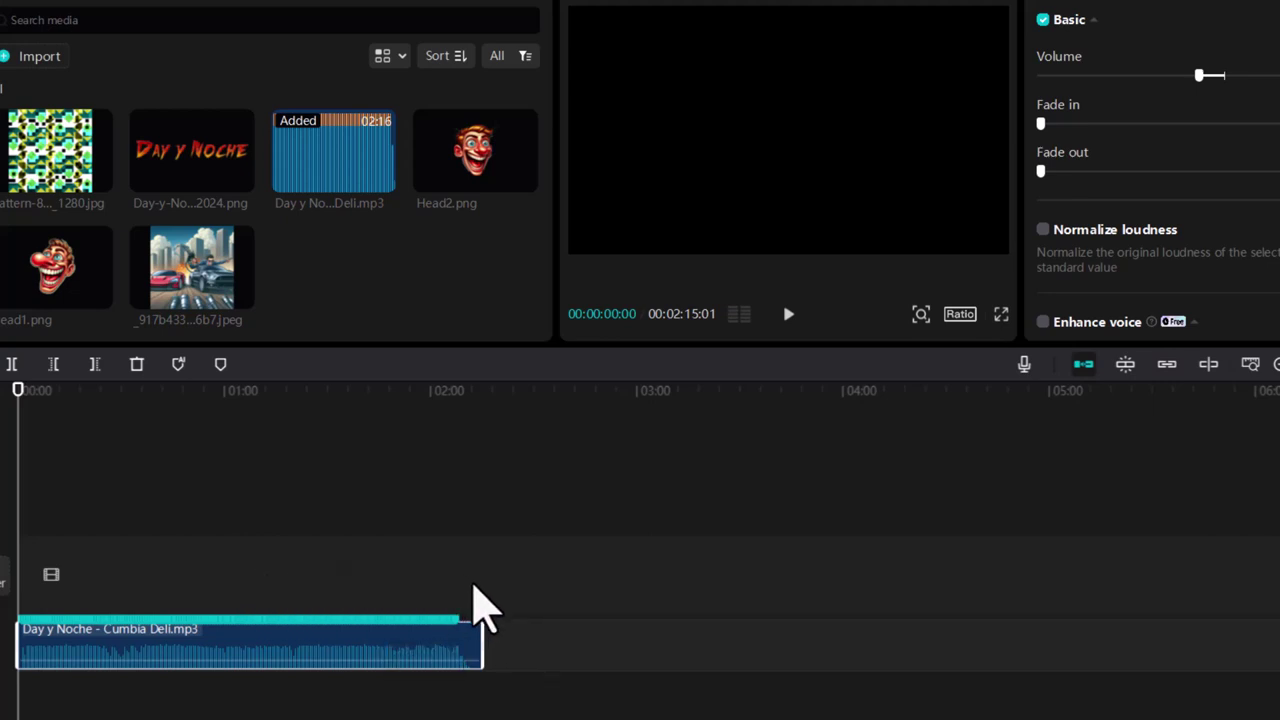
left_click(303, 658)
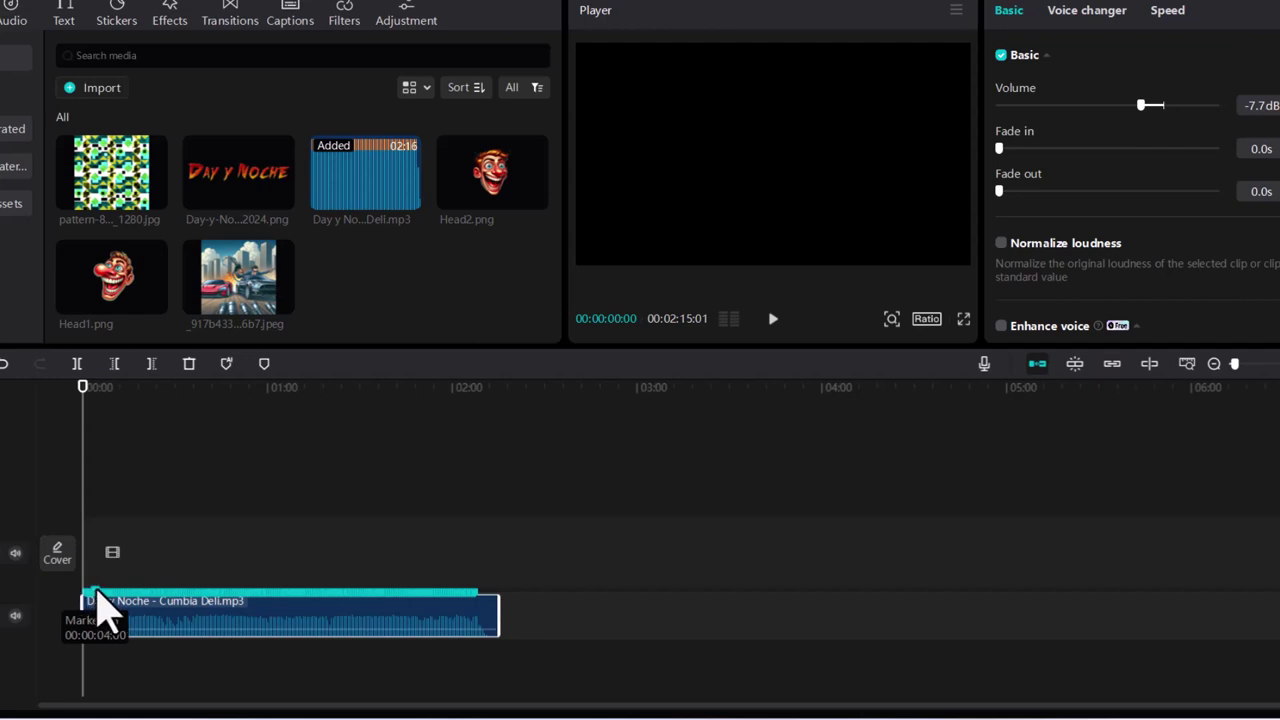
left_click_drag(89, 593, 266, 593)
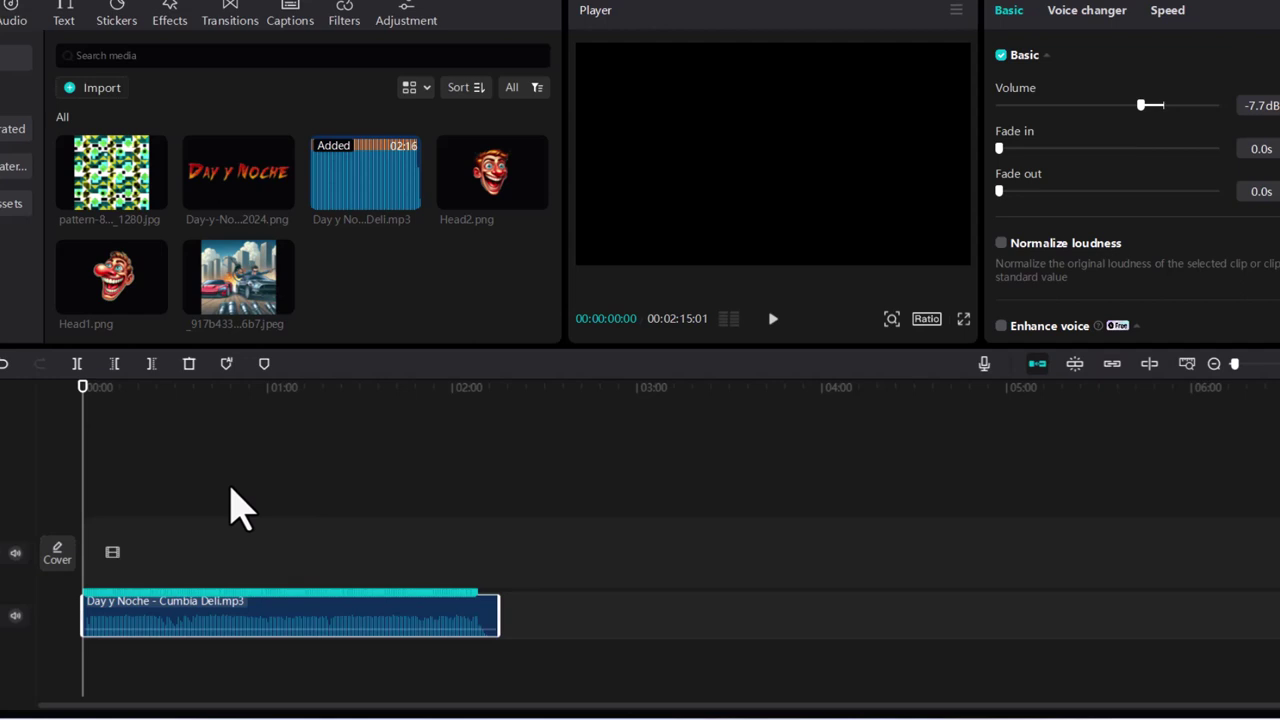
Add the pattern image to the main track and extend its clip to just under one minute.
mouse_move(136, 208)
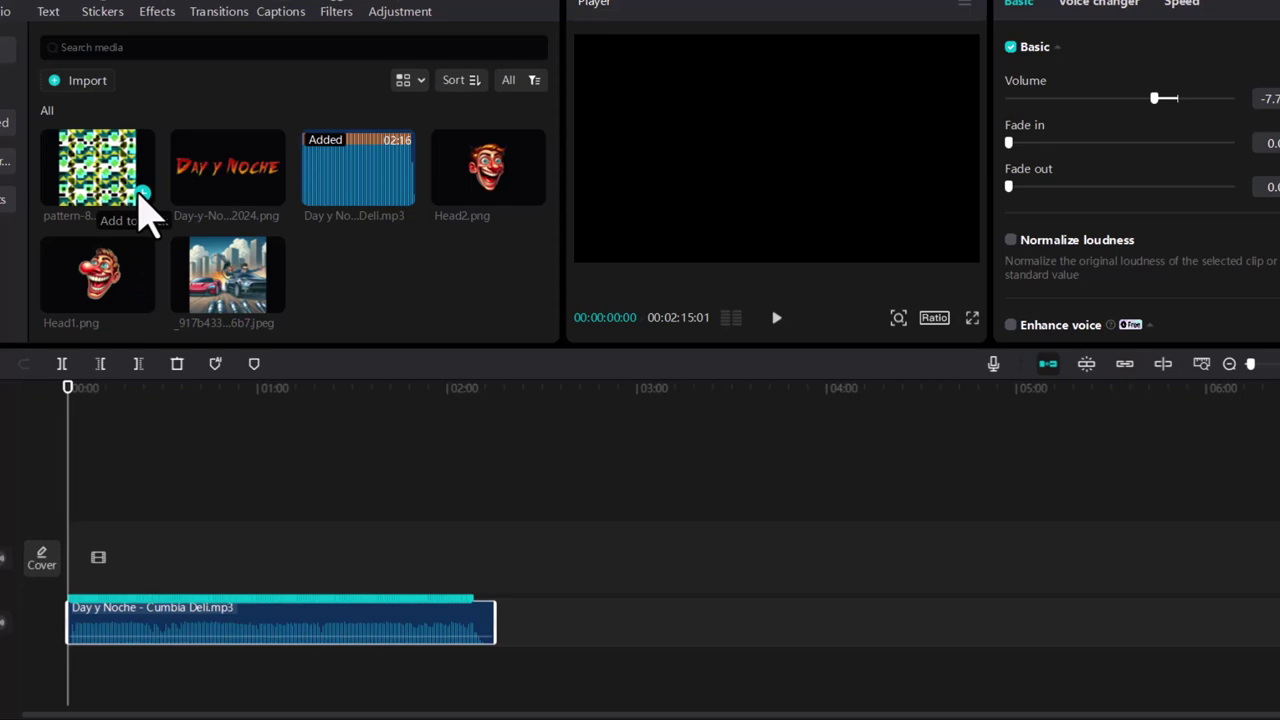
left_click(143, 193)
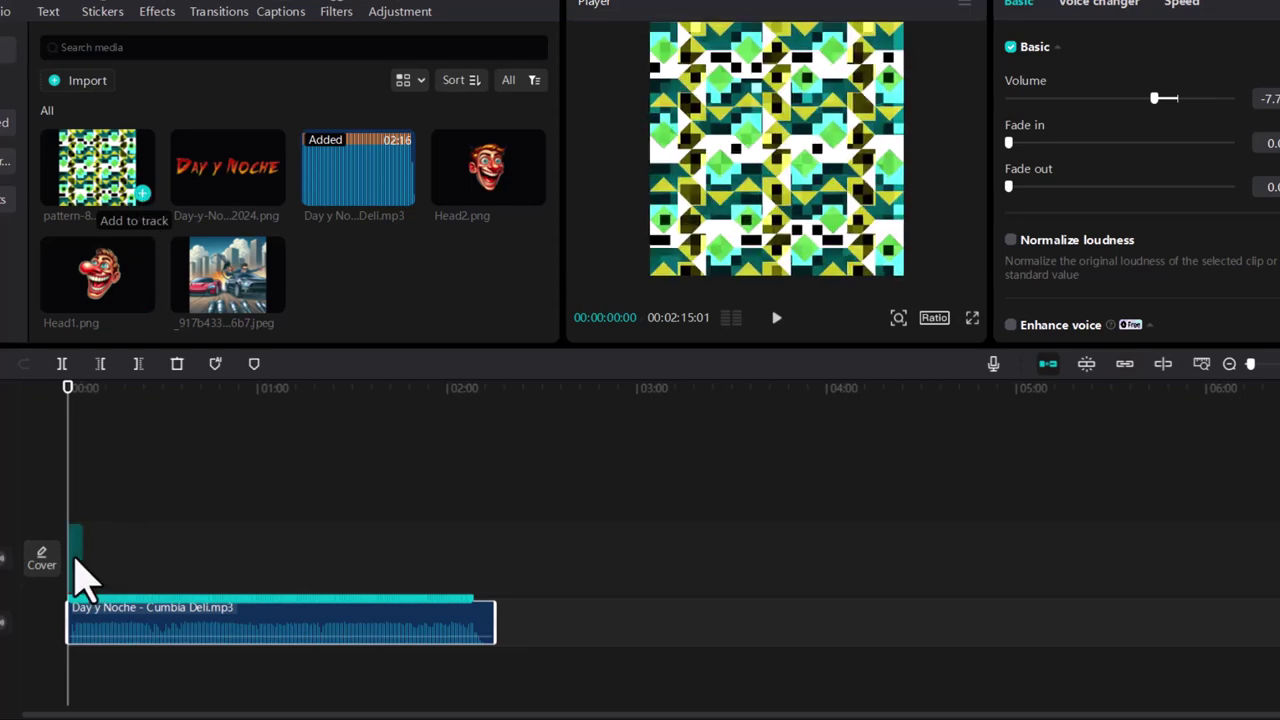
left_click(74, 558)
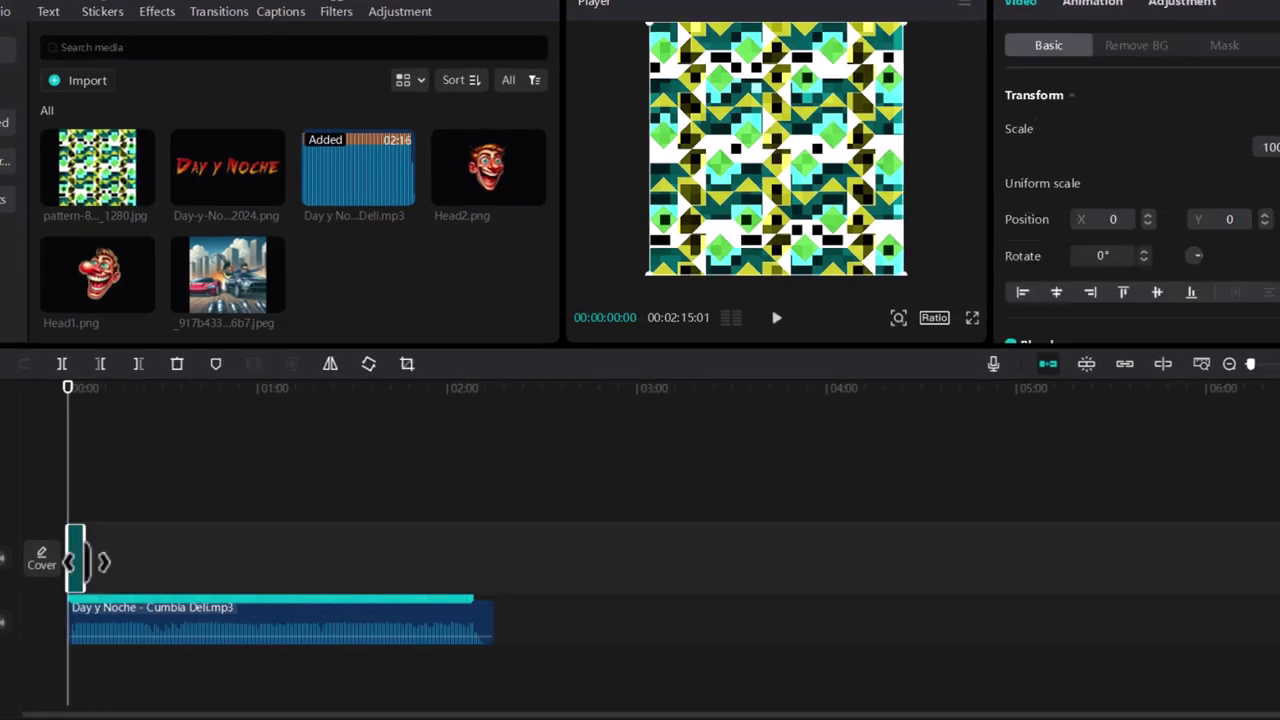
left_click_drag(190, 569, 232, 575)
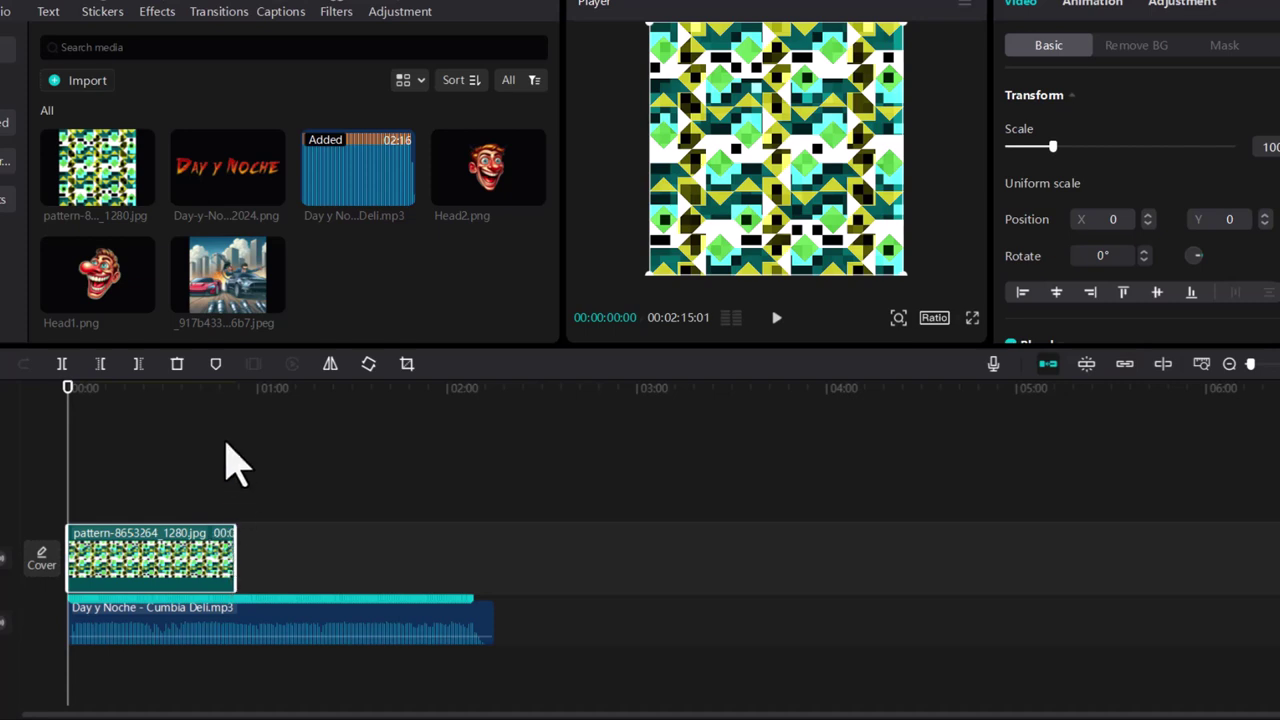
Add the car illustration on its own track above the pattern and extend its clip to about 30 seconds.
mouse_move(228, 285)
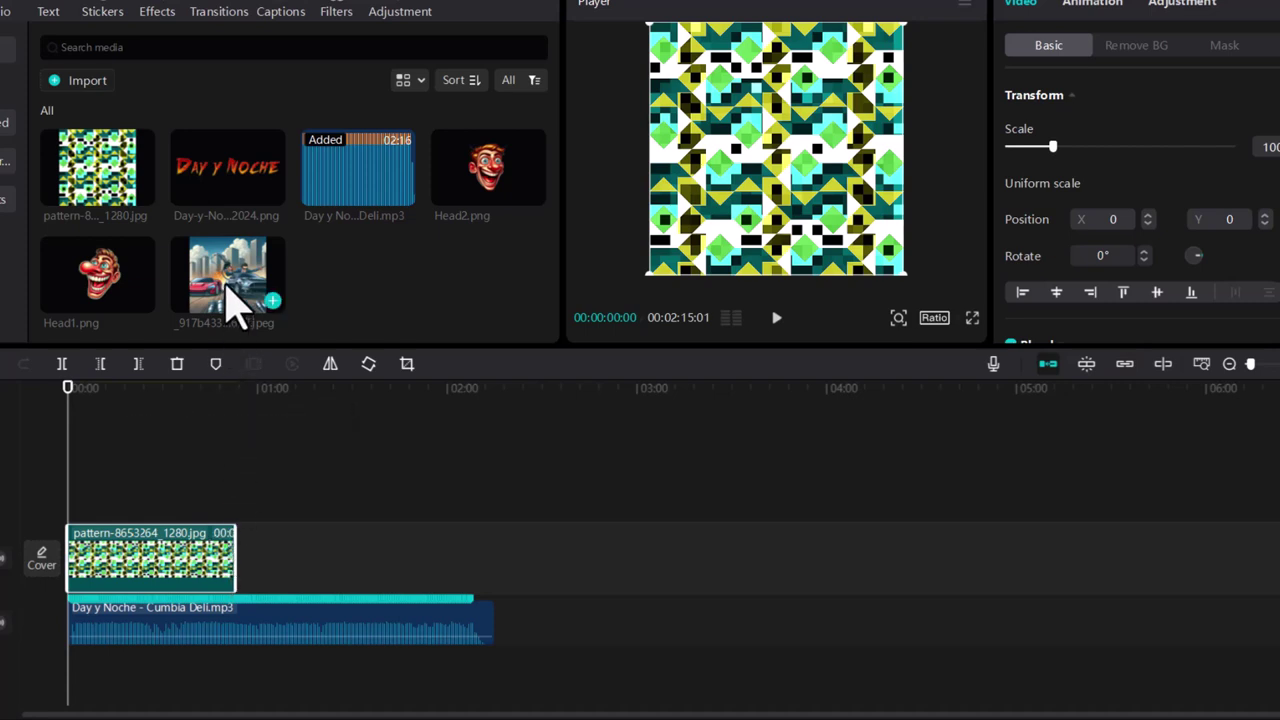
left_click(274, 302)
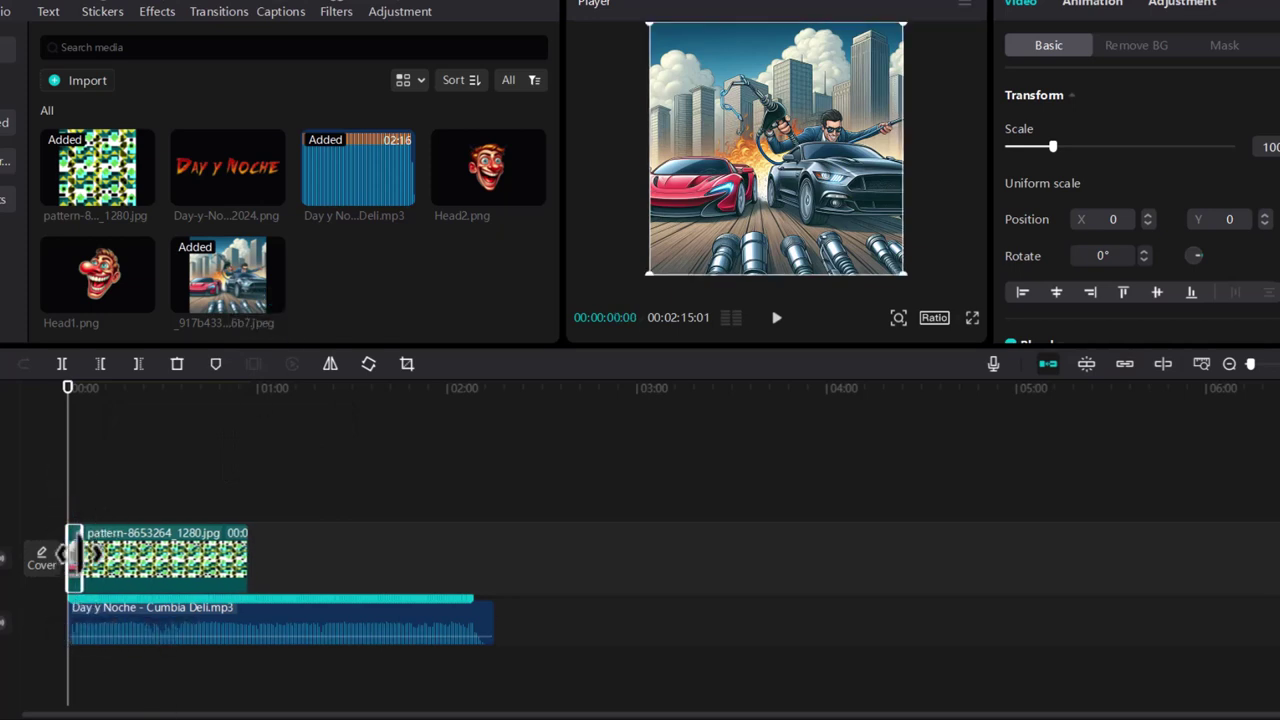
left_click_drag(80, 563, 79, 509)
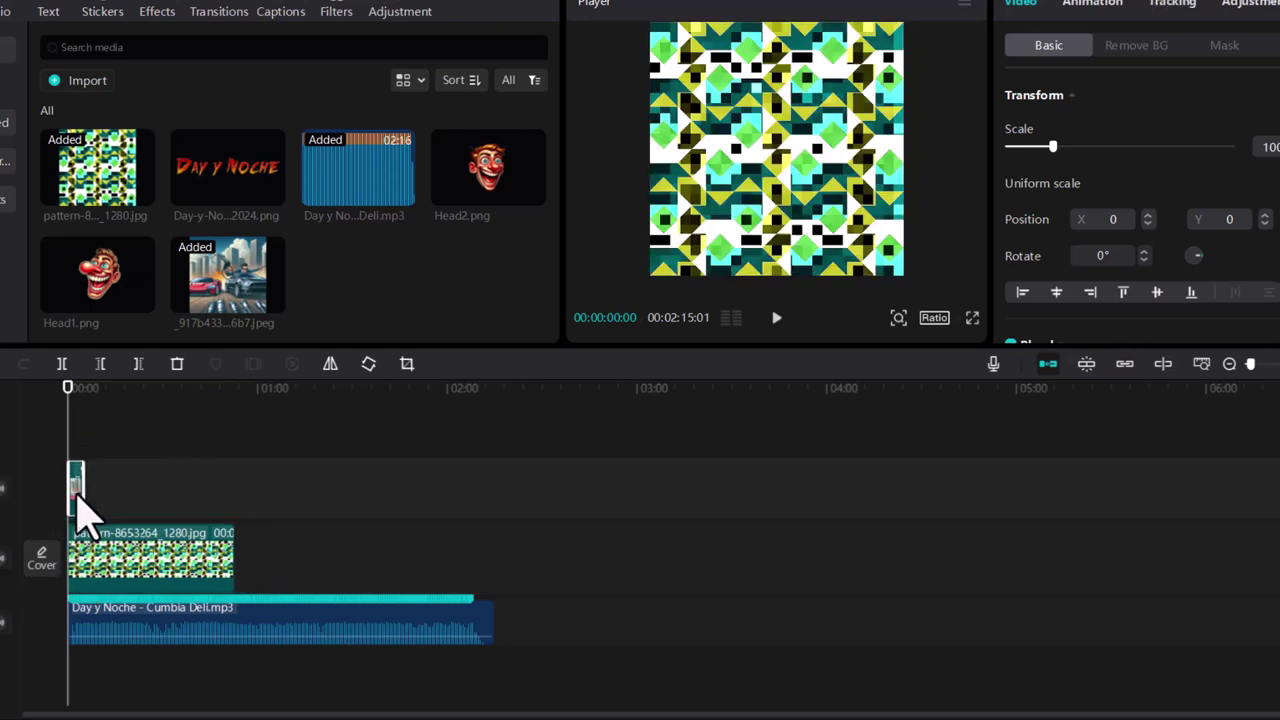
left_click_drag(84, 490, 162, 497)
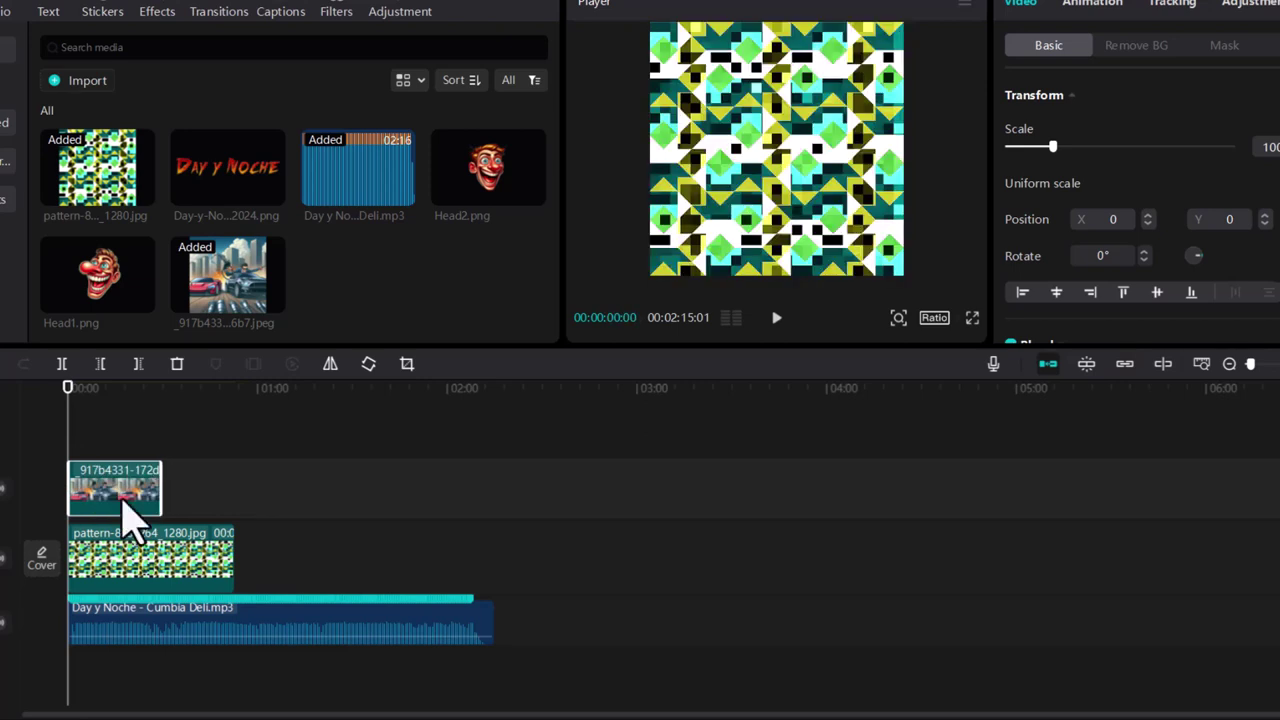
Scale the car illustration to 90% so the pattern frames it, and extend its clip to the pattern clip's end.
left_click_drag(66, 403, 90, 407)
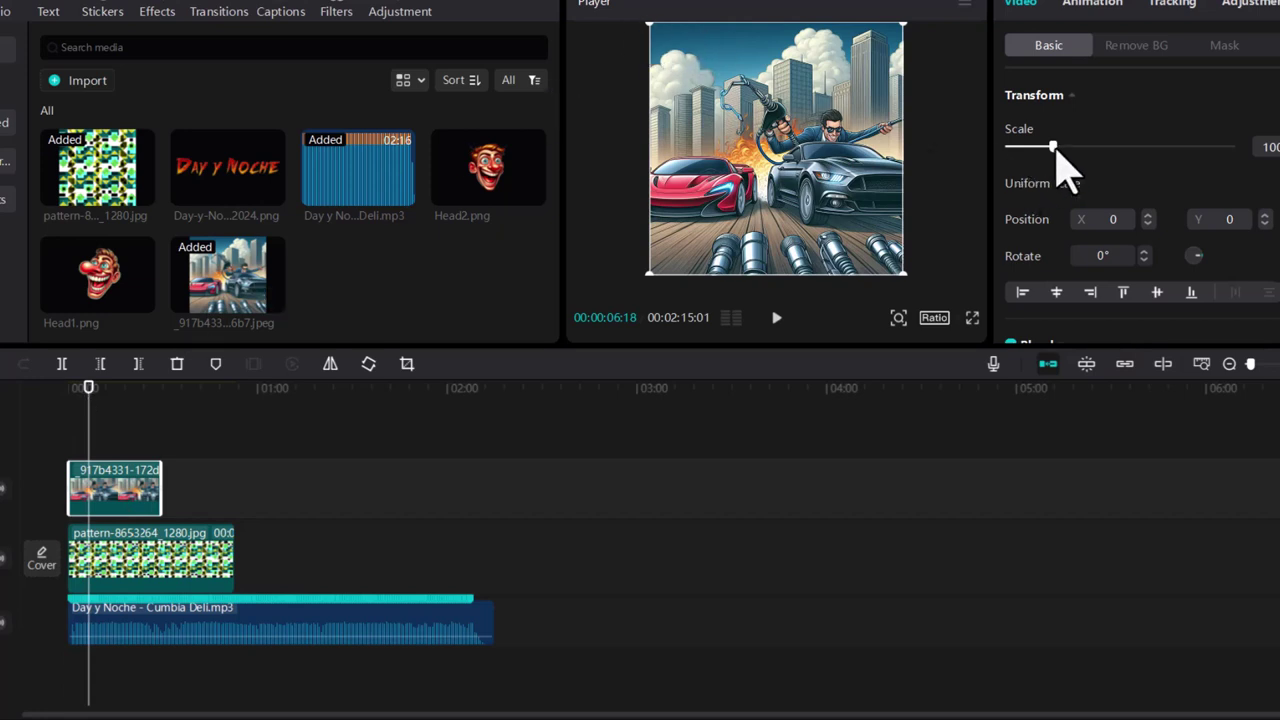
left_click_drag(1056, 152, 1050, 152)
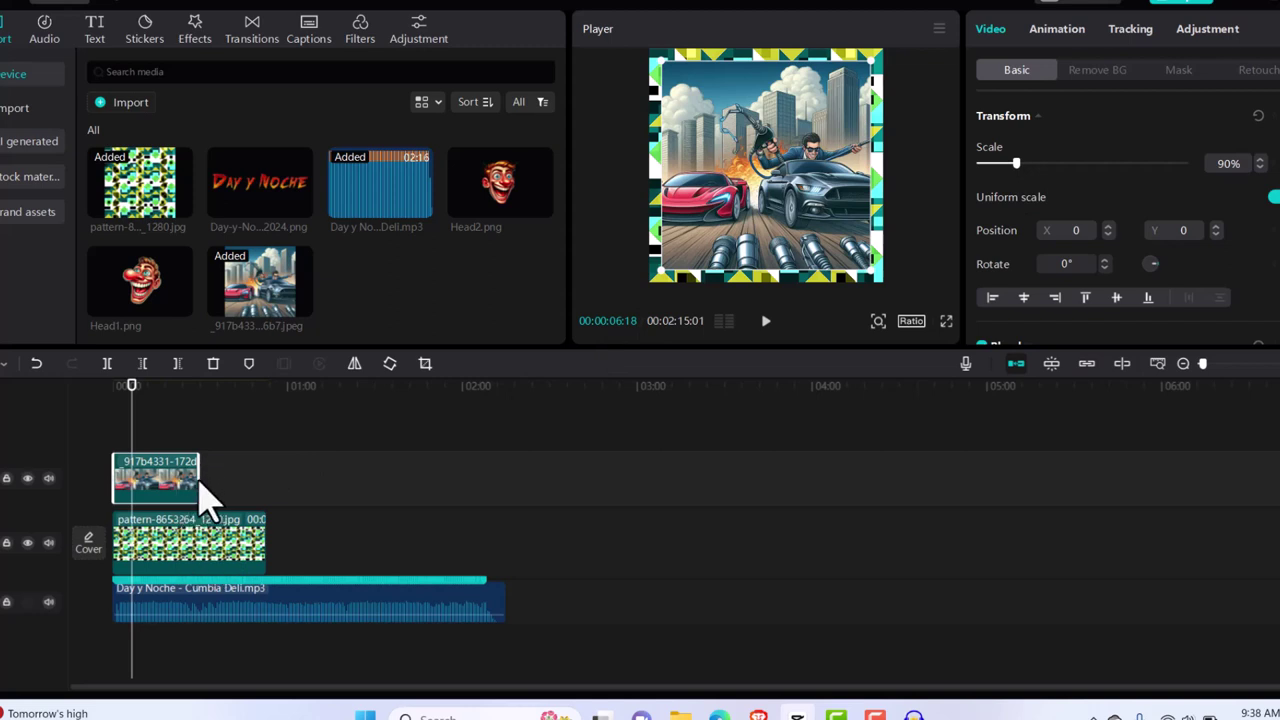
left_click_drag(200, 486, 272, 518)
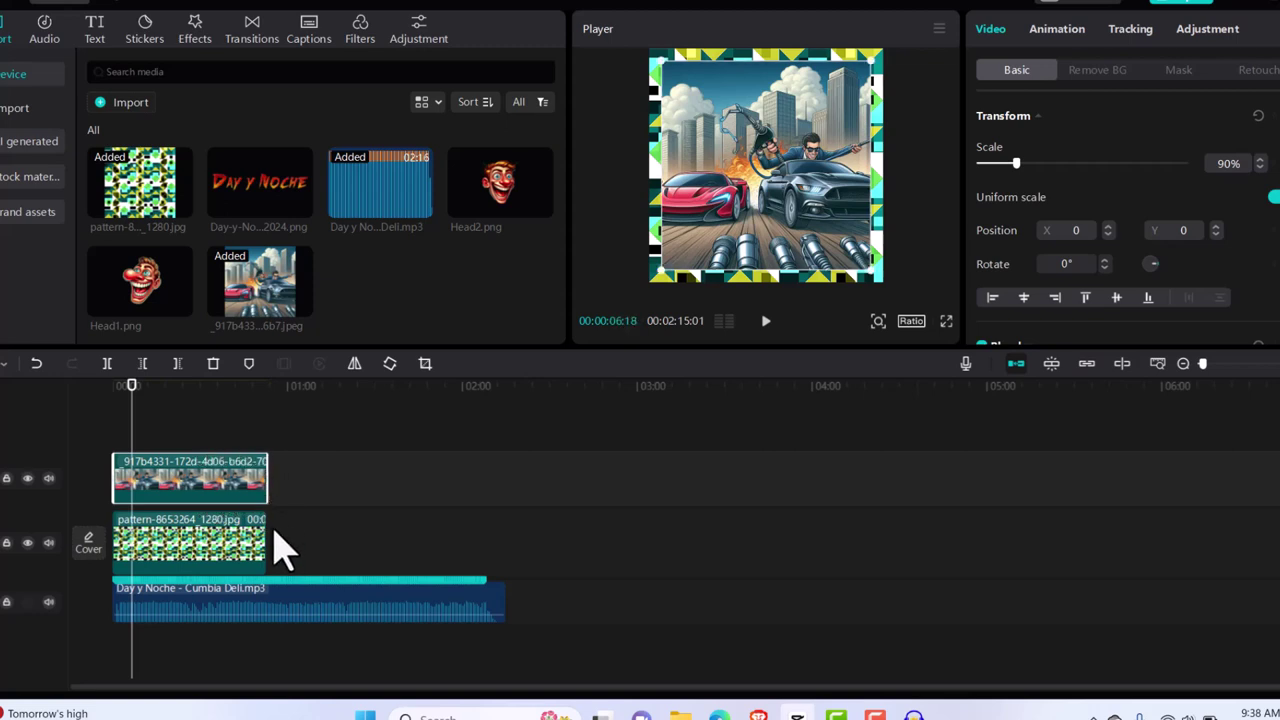
Add the Day-y-Noche title image on a track above the car illustration, match its length, and move it near the frame's upper edge.
mouse_move(276, 208)
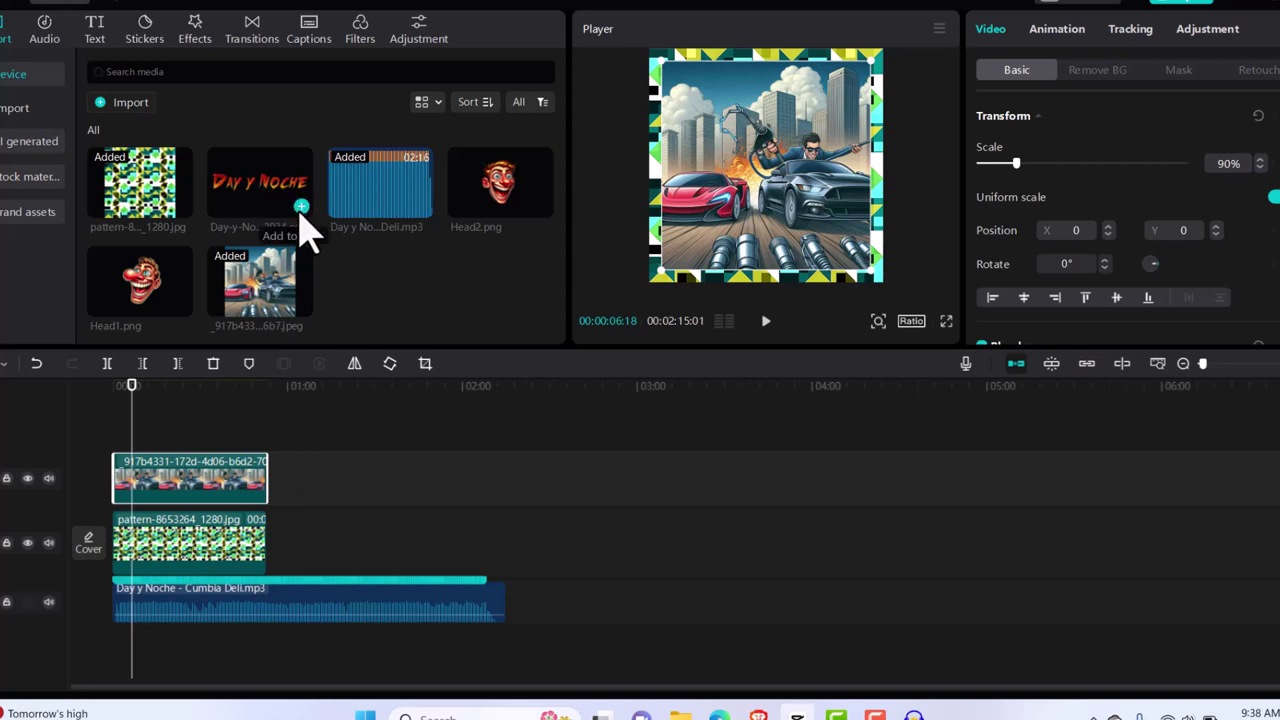
left_click(301, 207)
left_click_drag(125, 568, 121, 450)
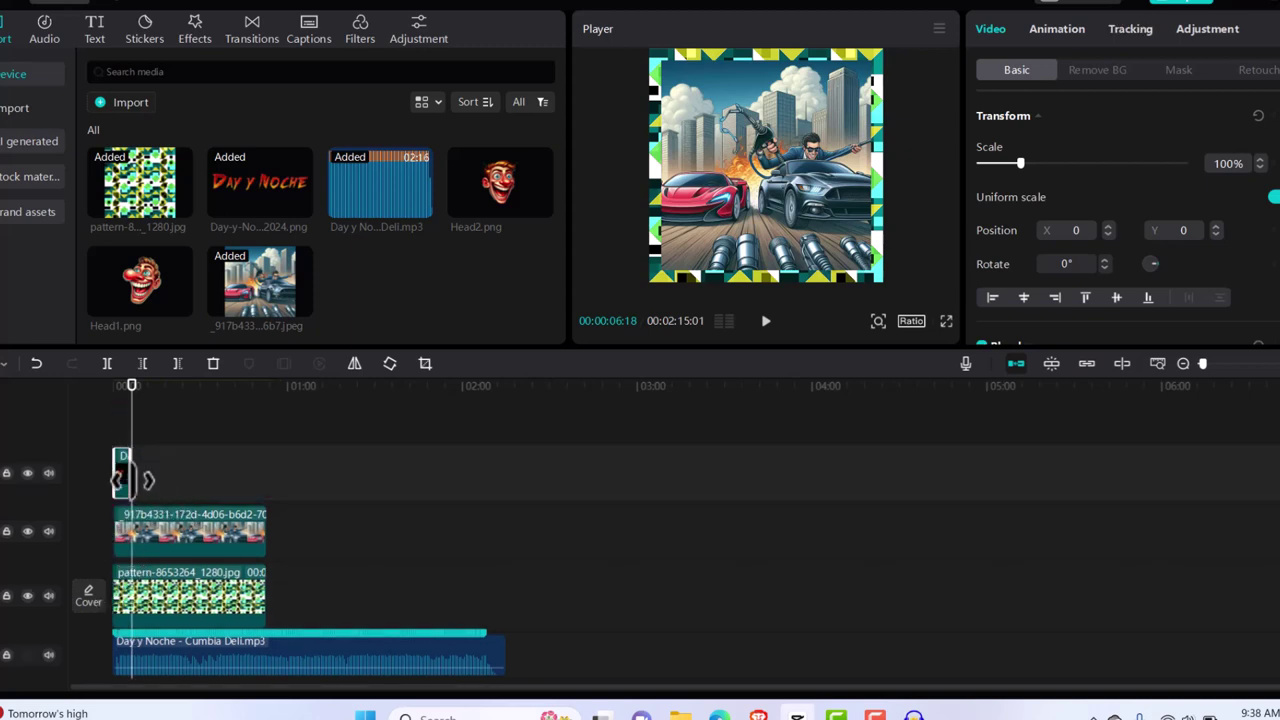
left_click_drag(130, 481, 264, 481)
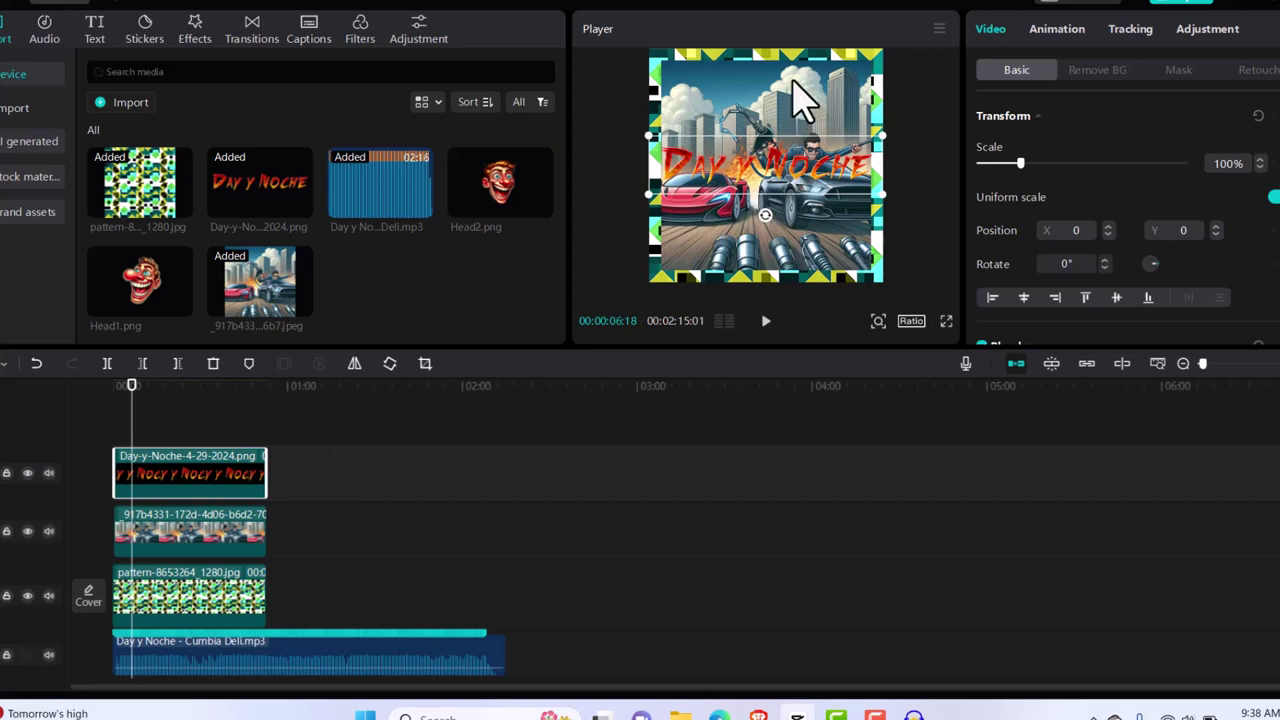
left_click_drag(793, 166, 793, 88)
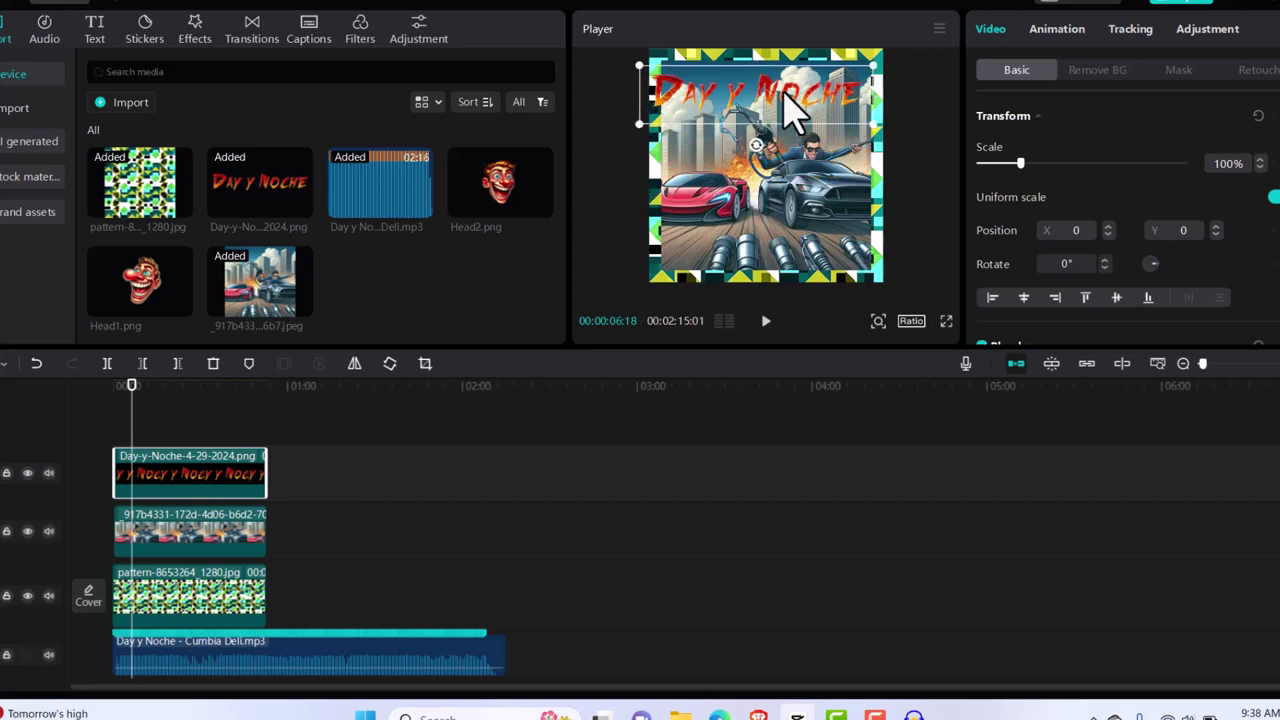
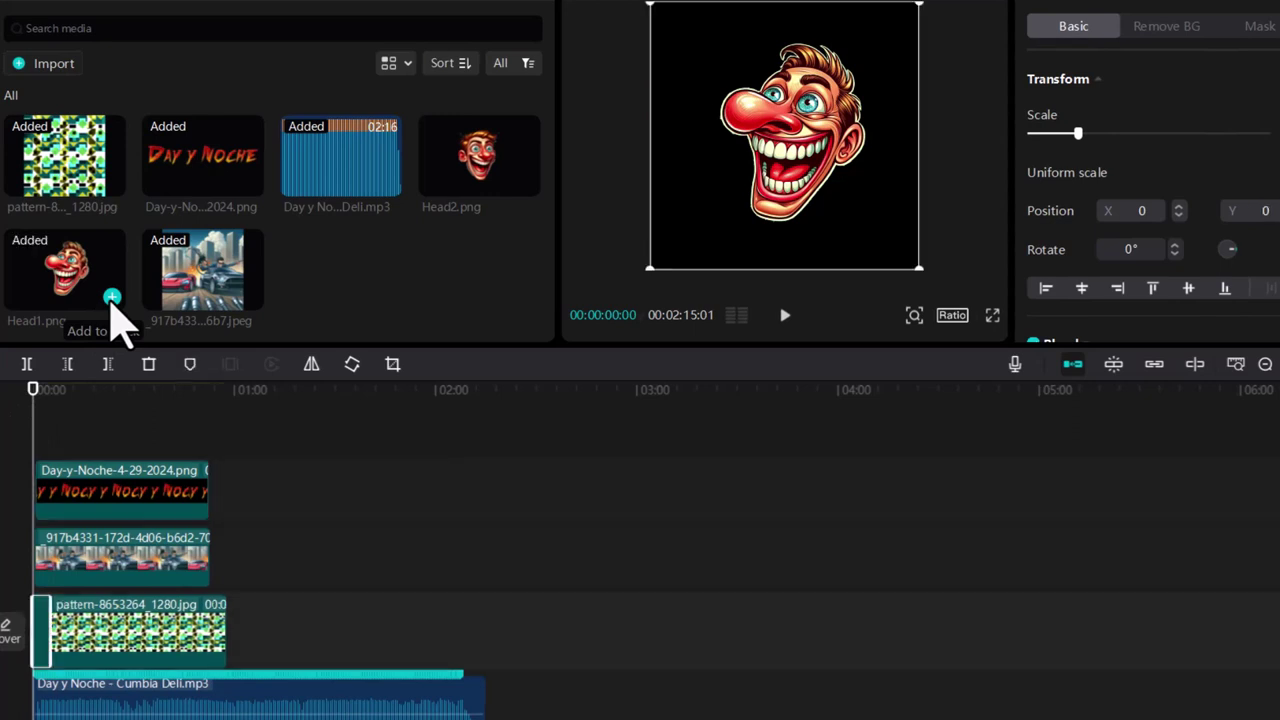
Move the Head1 image clip from the main track to a new track above the title clip.
left_click(45, 635)
left_click_drag(41, 610, 45, 462)
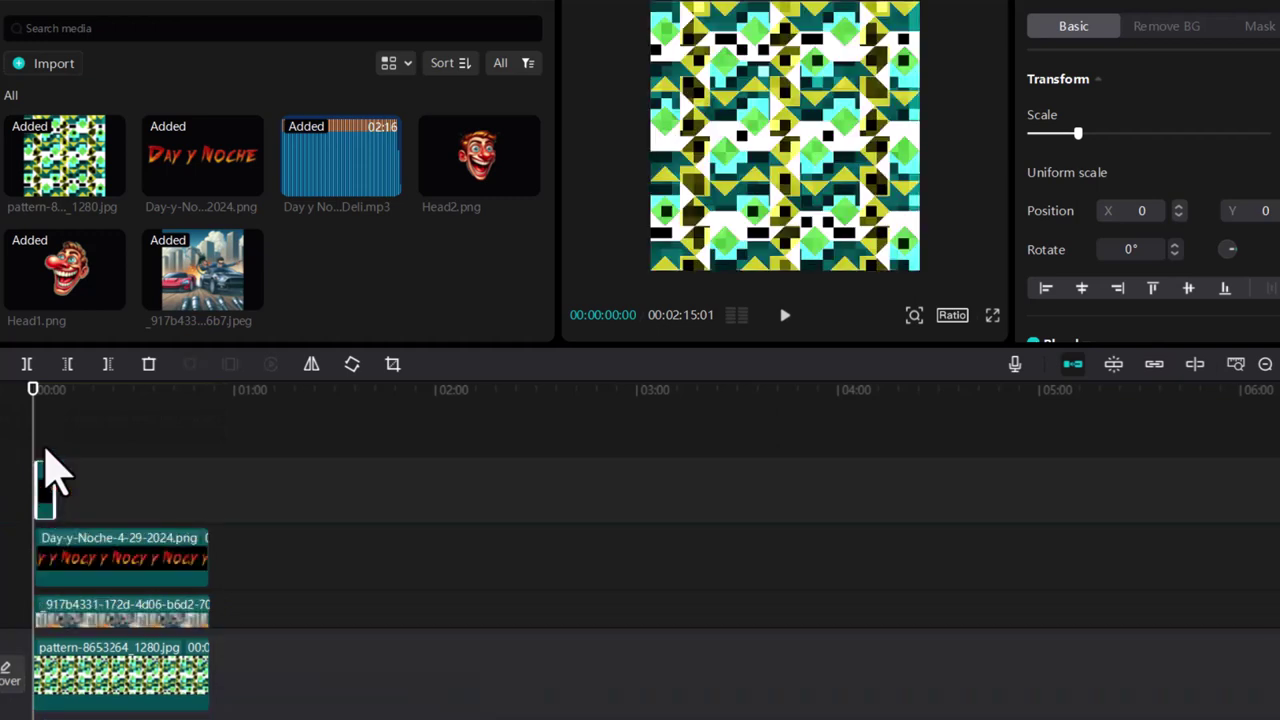
Align the Head1, title and car illustration clips with the timeline start, and extend the Head1 clip to 00:00:51:11.
left_click(38, 505)
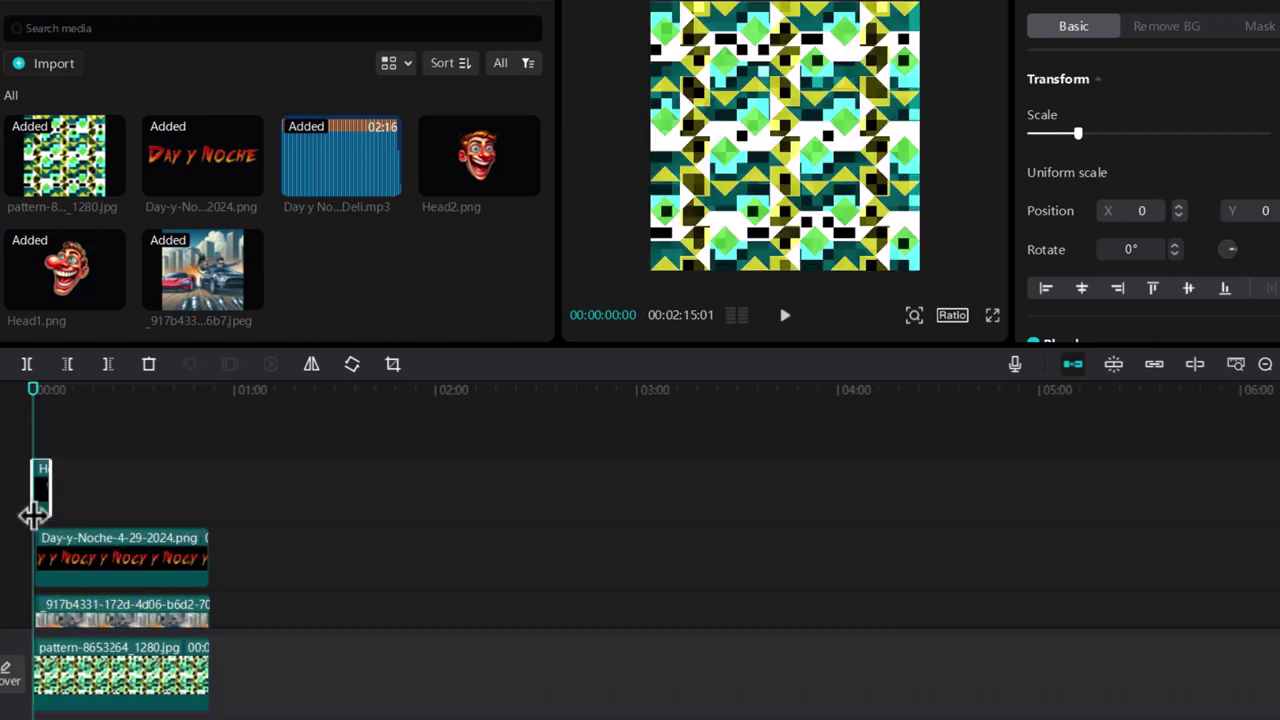
left_click(67, 566)
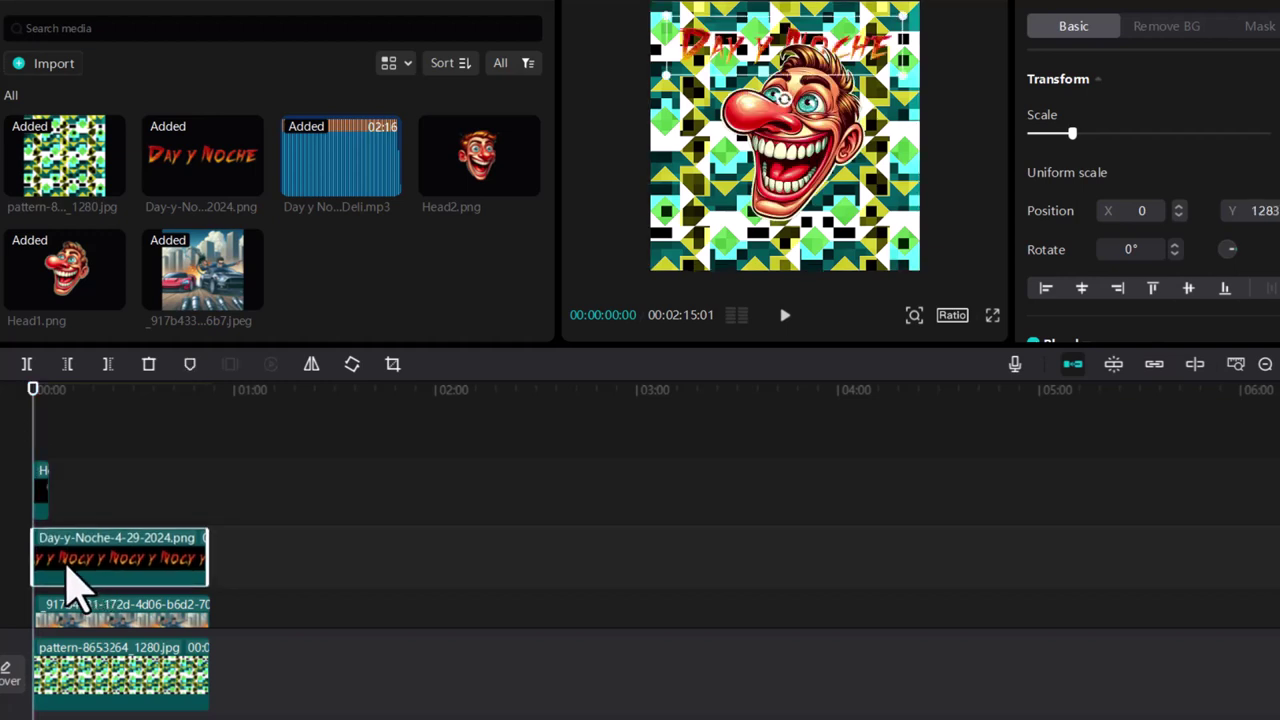
left_click(88, 620)
left_click_drag(82, 625, 80, 618)
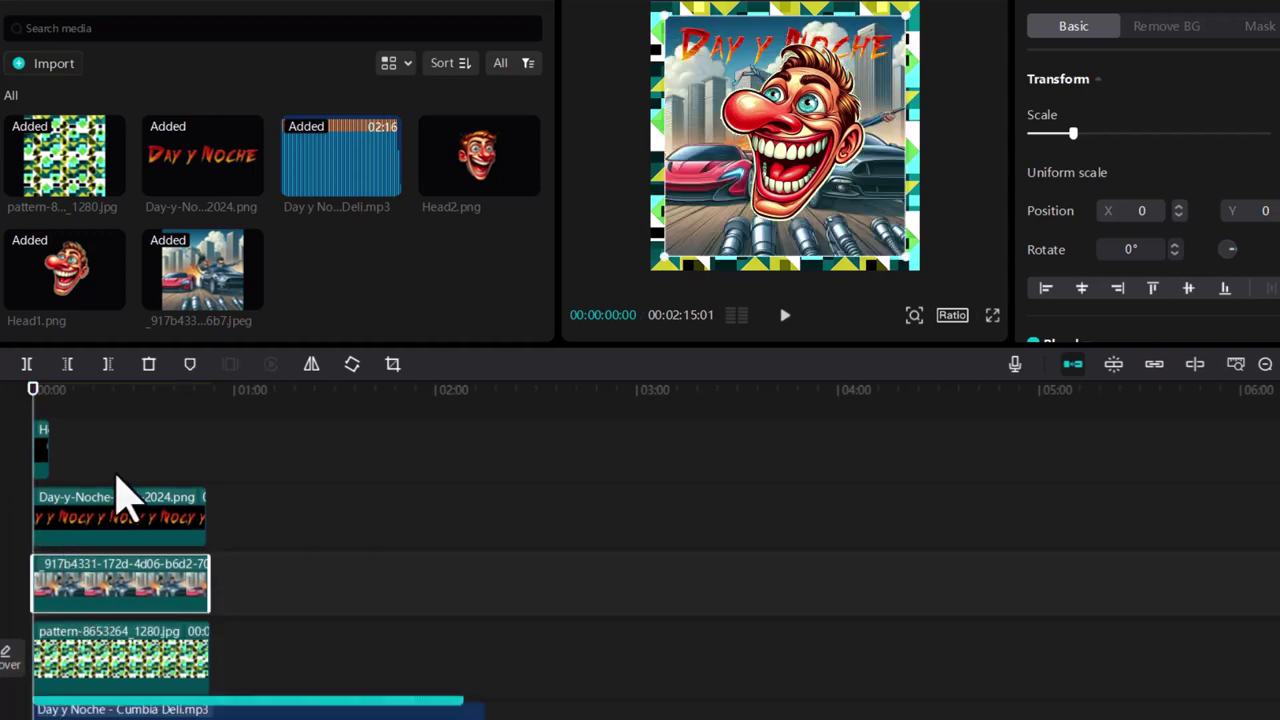
left_click(40, 462)
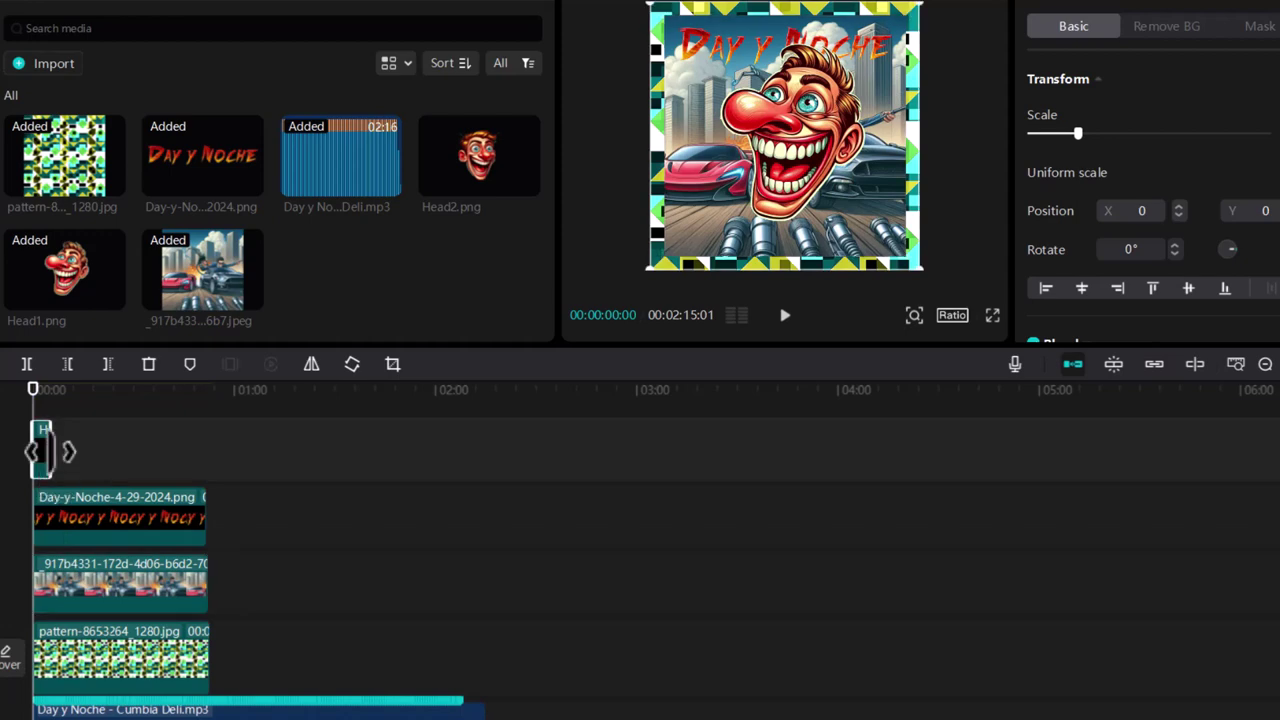
left_click_drag(58, 450, 236, 466)
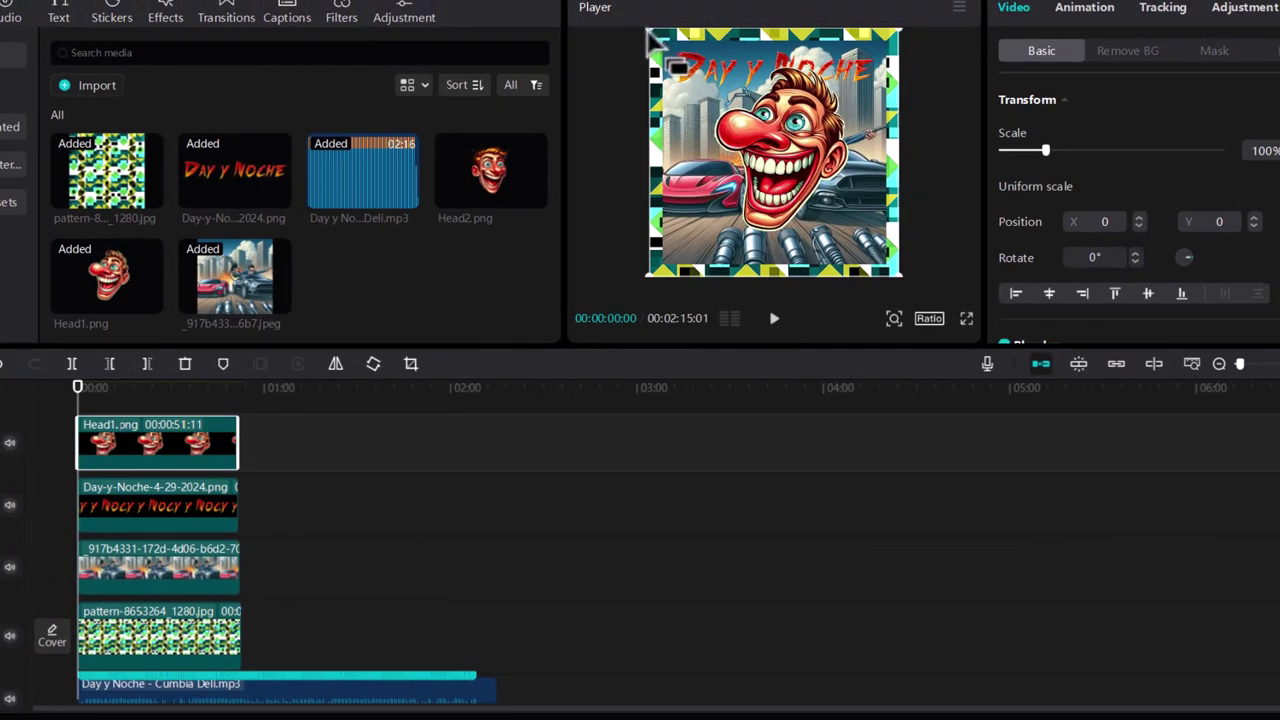
Scale the Head1 image to 92% and place it at about X -877, Y -384, over the red car.
left_click_drag(653, 32, 681, 61)
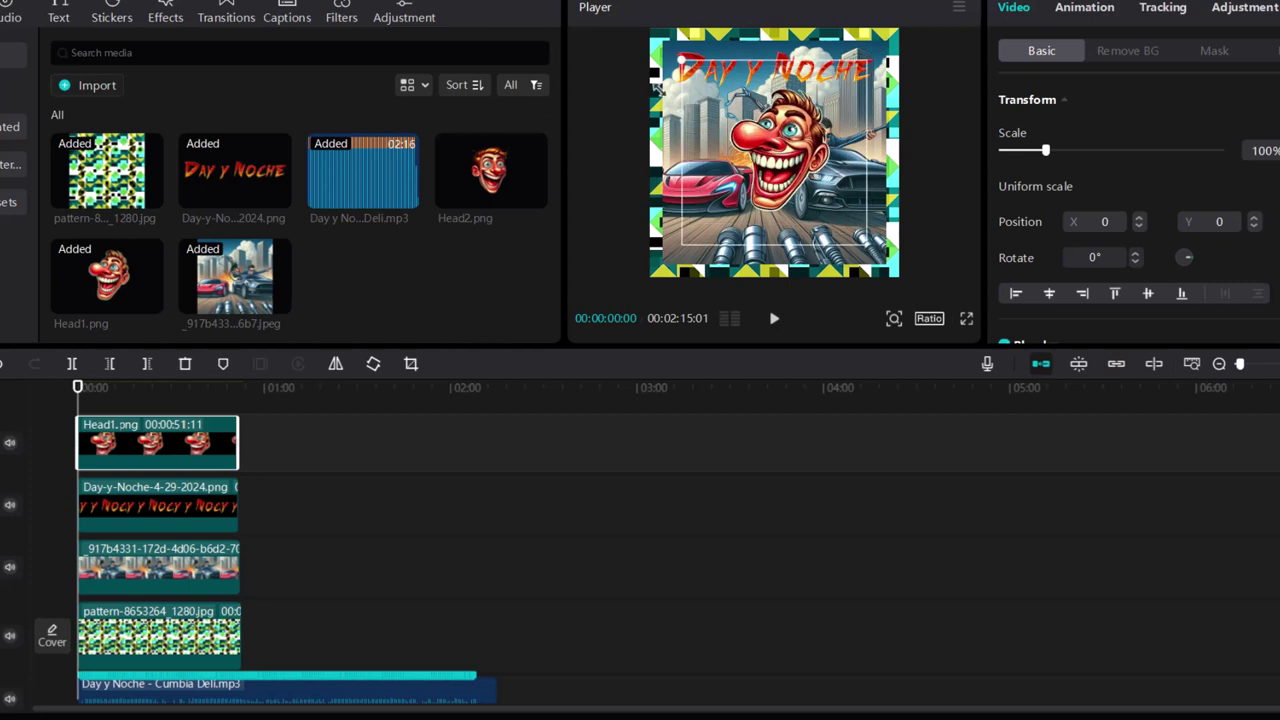
left_click_drag(793, 170, 740, 190)
left_click_drag(630, 85, 605, 61)
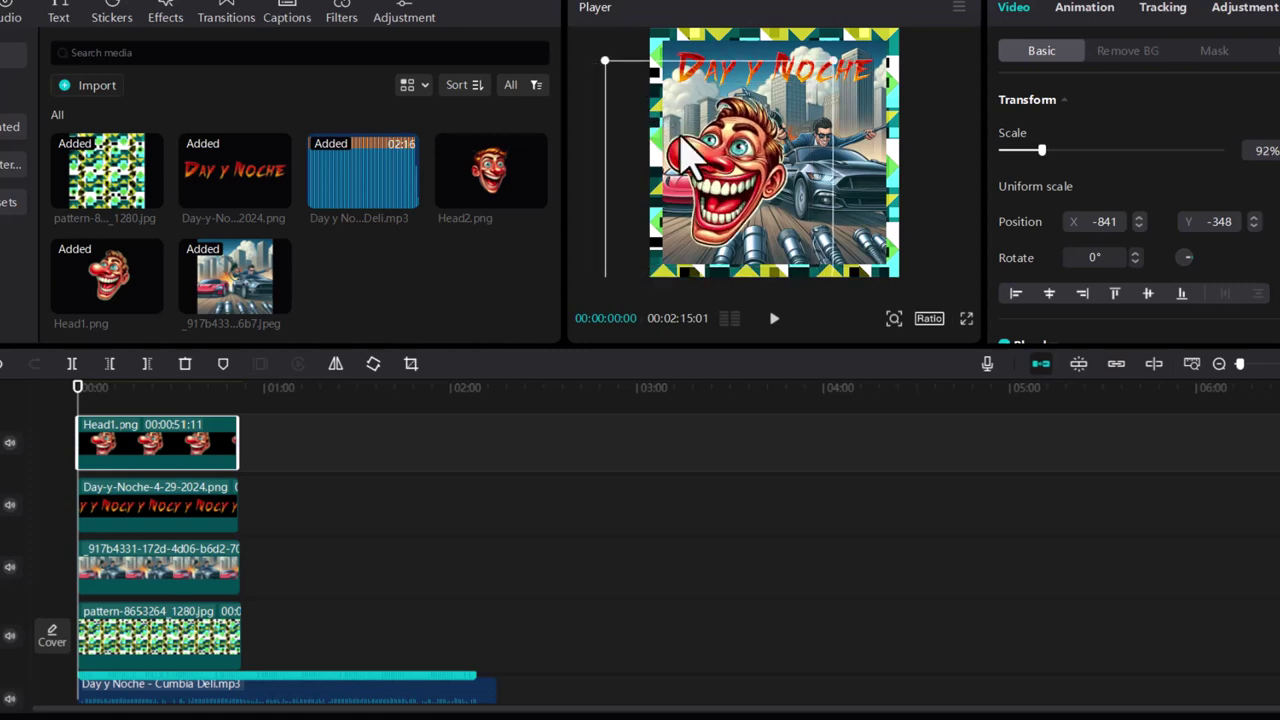
mouse_move(722, 180)
left_mouse_down()
mouse_move(700, 176)
mouse_move(722, 183)
mouse_move(714, 161)
left_mouse_up()
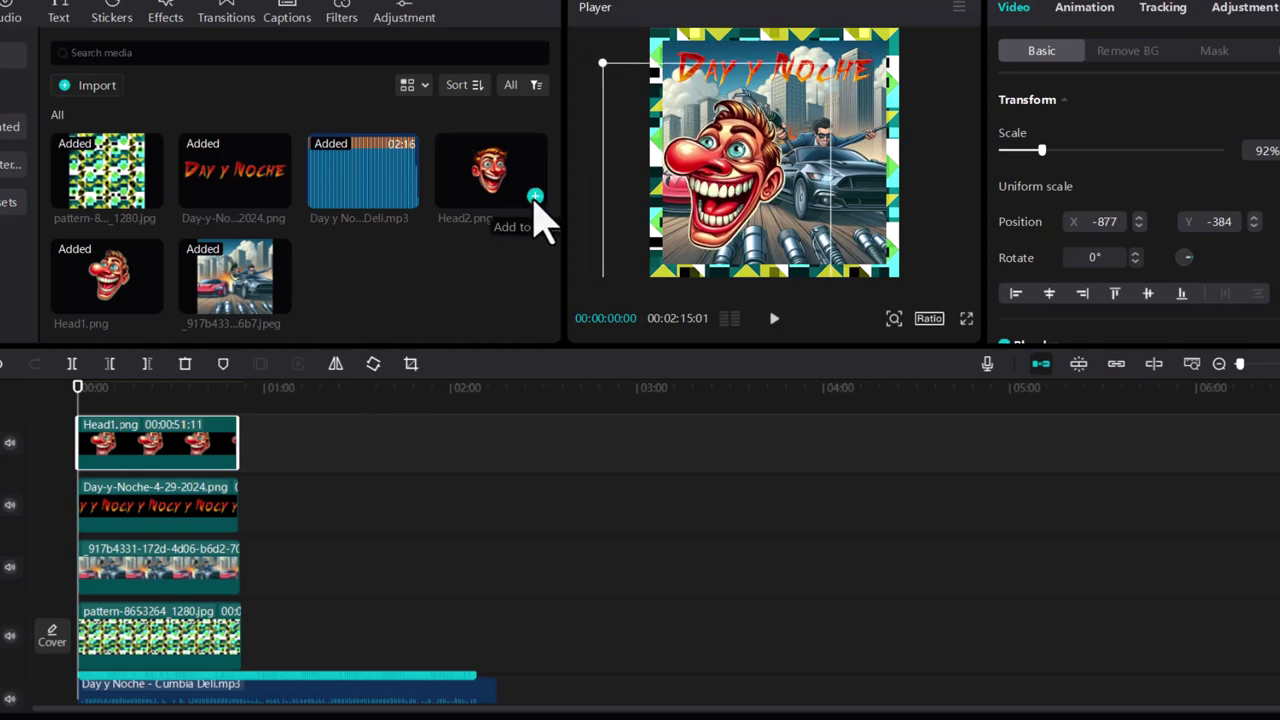
Add the Head2 image on a new track above Head1 and extend its clip to 00:00:50:27.
left_click(535, 199)
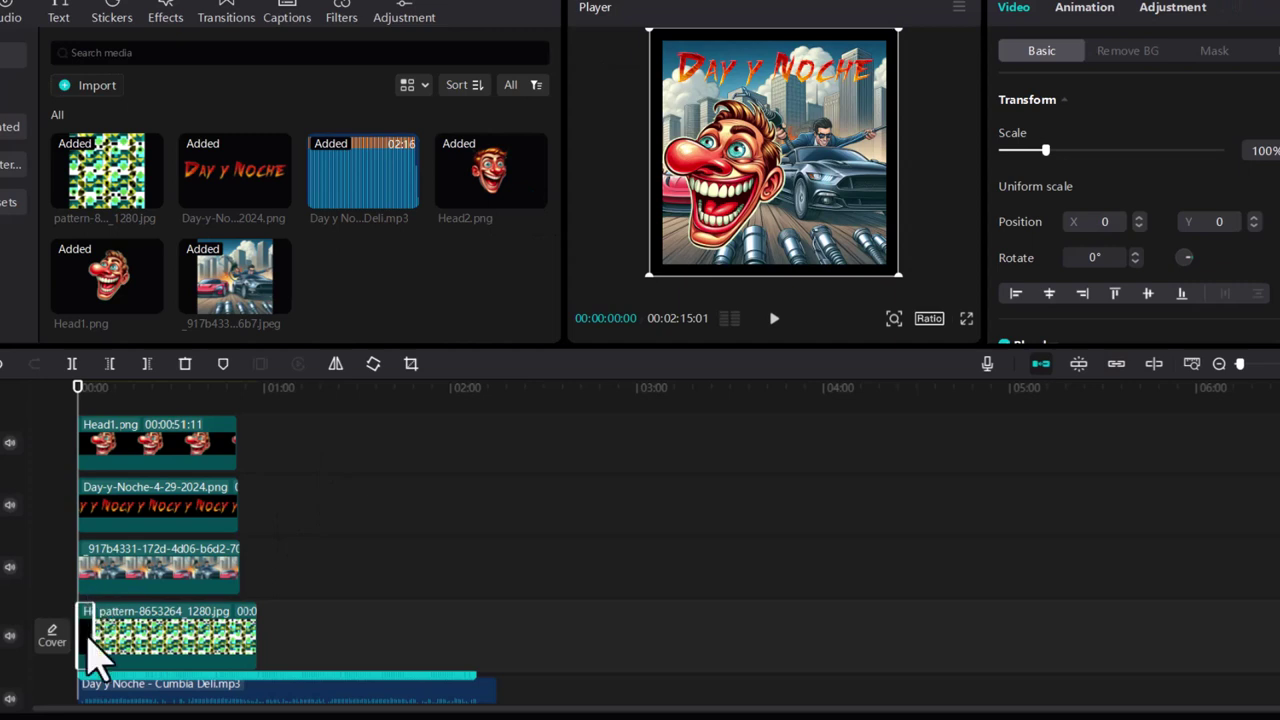
left_click_drag(88, 638, 88, 420)
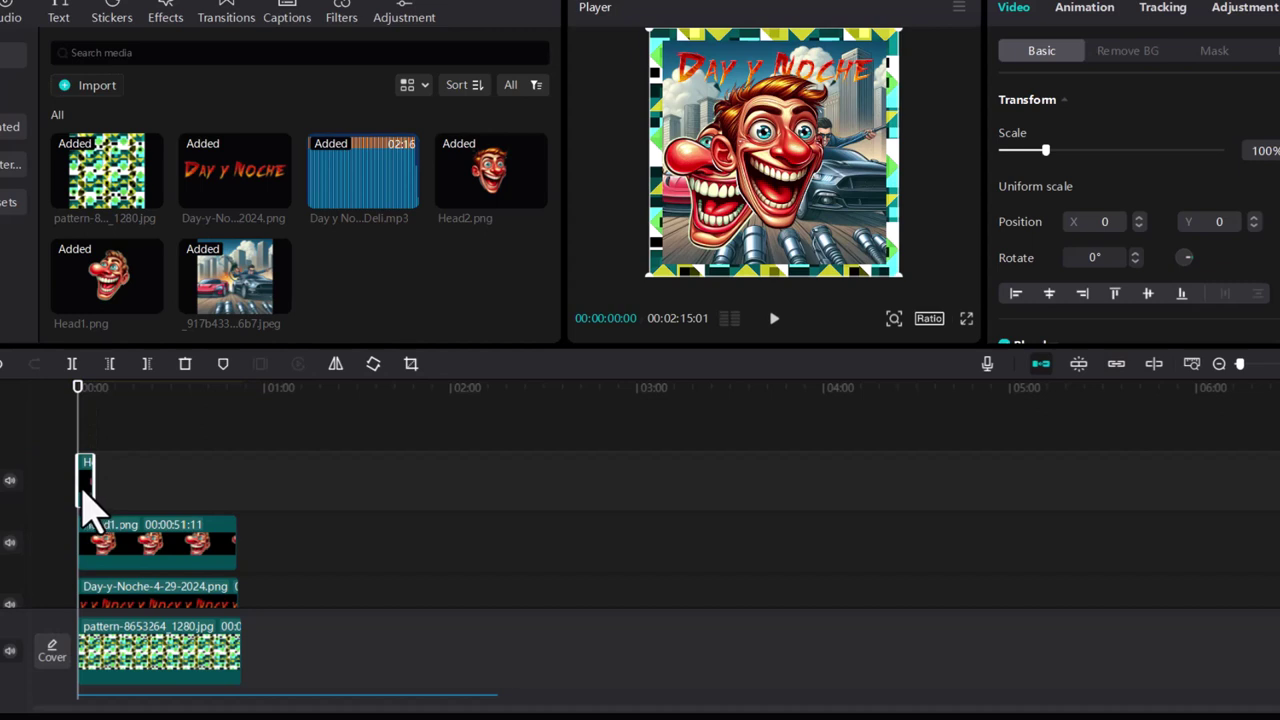
left_click_drag(92, 487, 233, 506)
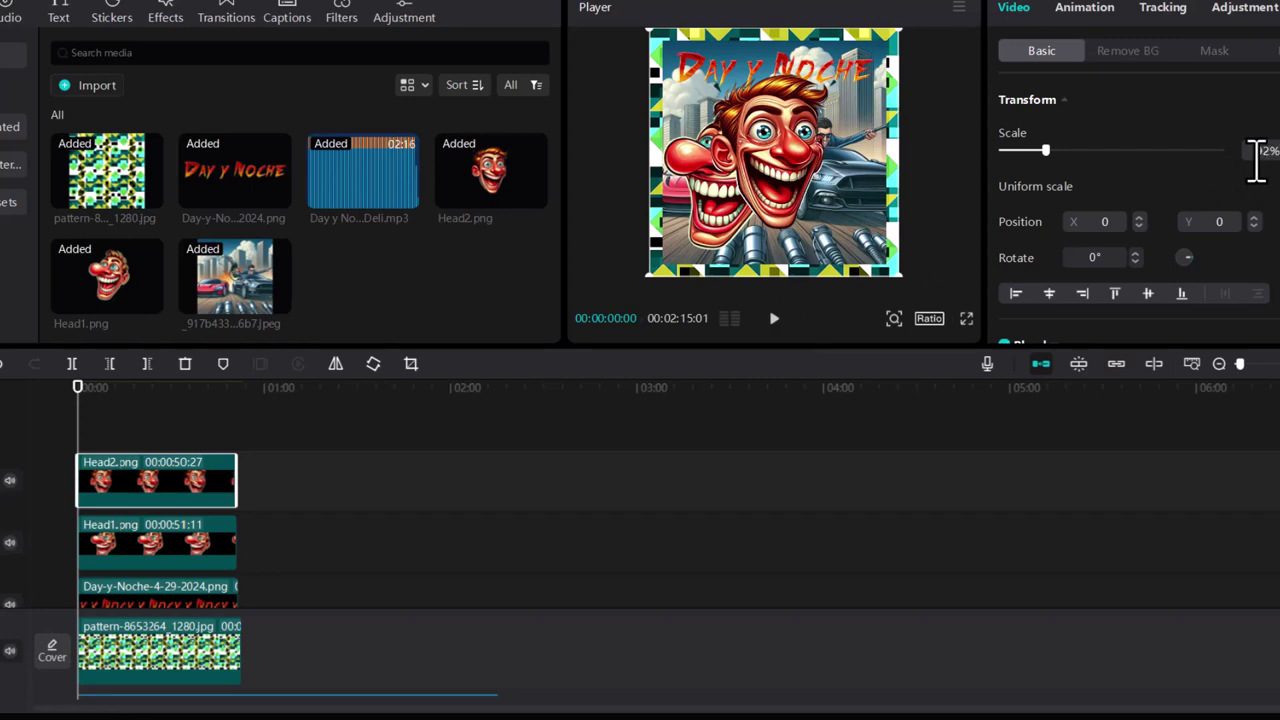
Move the Head2 image beside Head1 to about X 754, Y -377, and scale it to 101%.
left_click(263, 502)
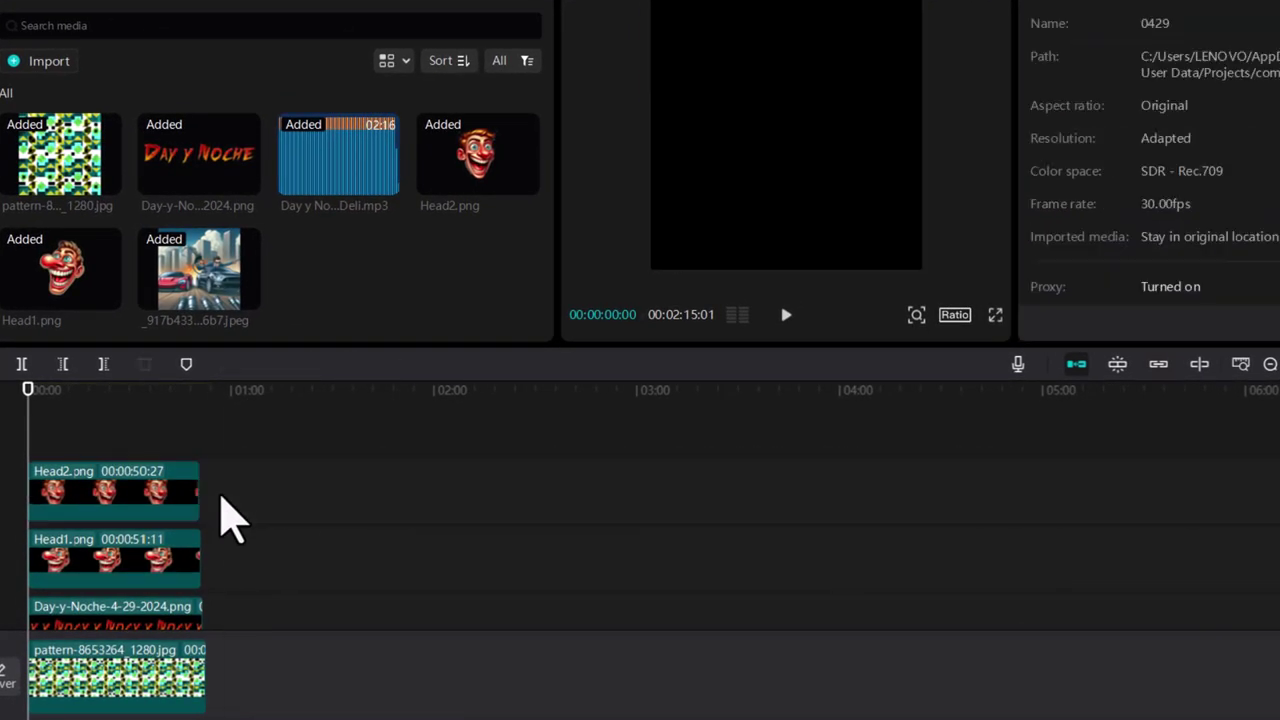
left_click(221, 499)
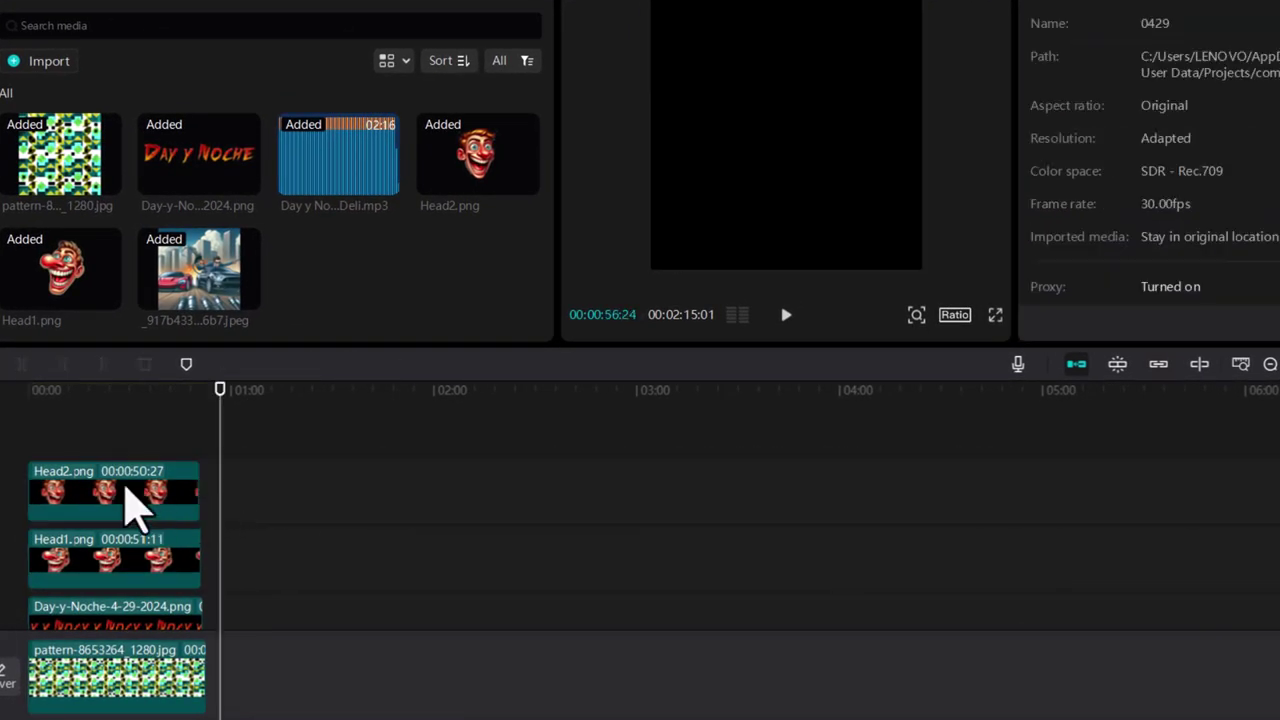
left_click(67, 452)
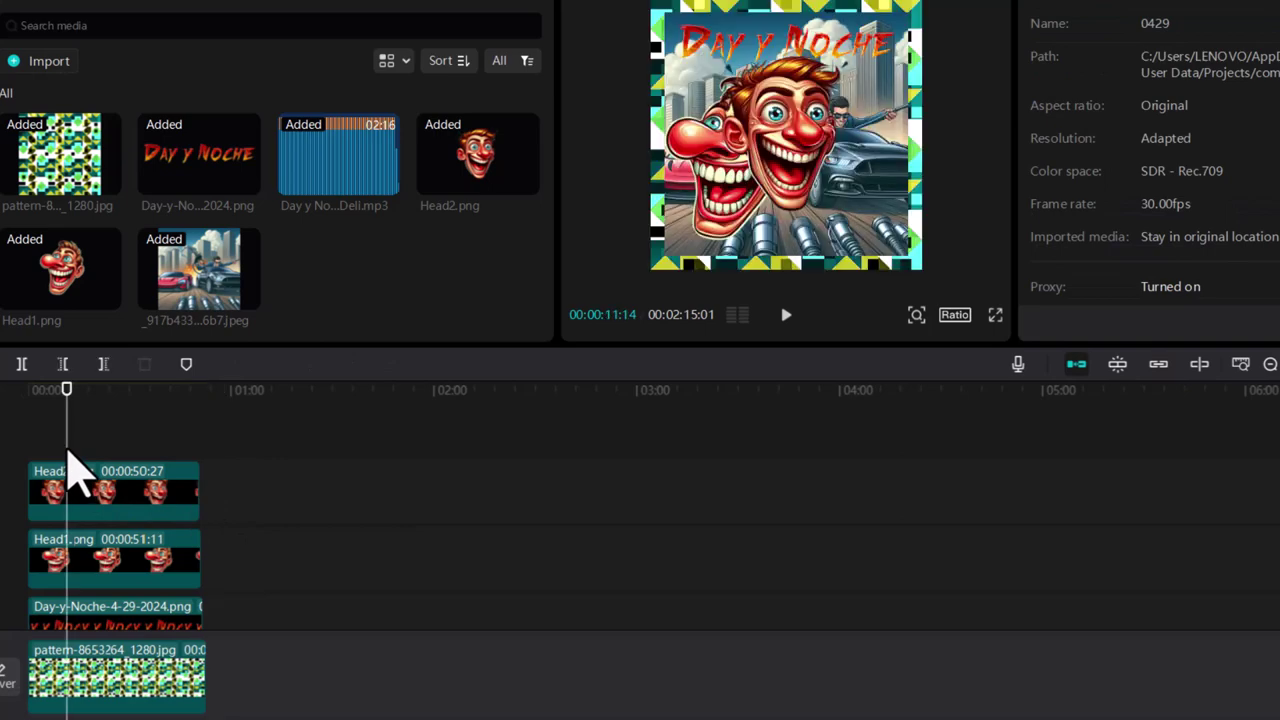
left_click(163, 496)
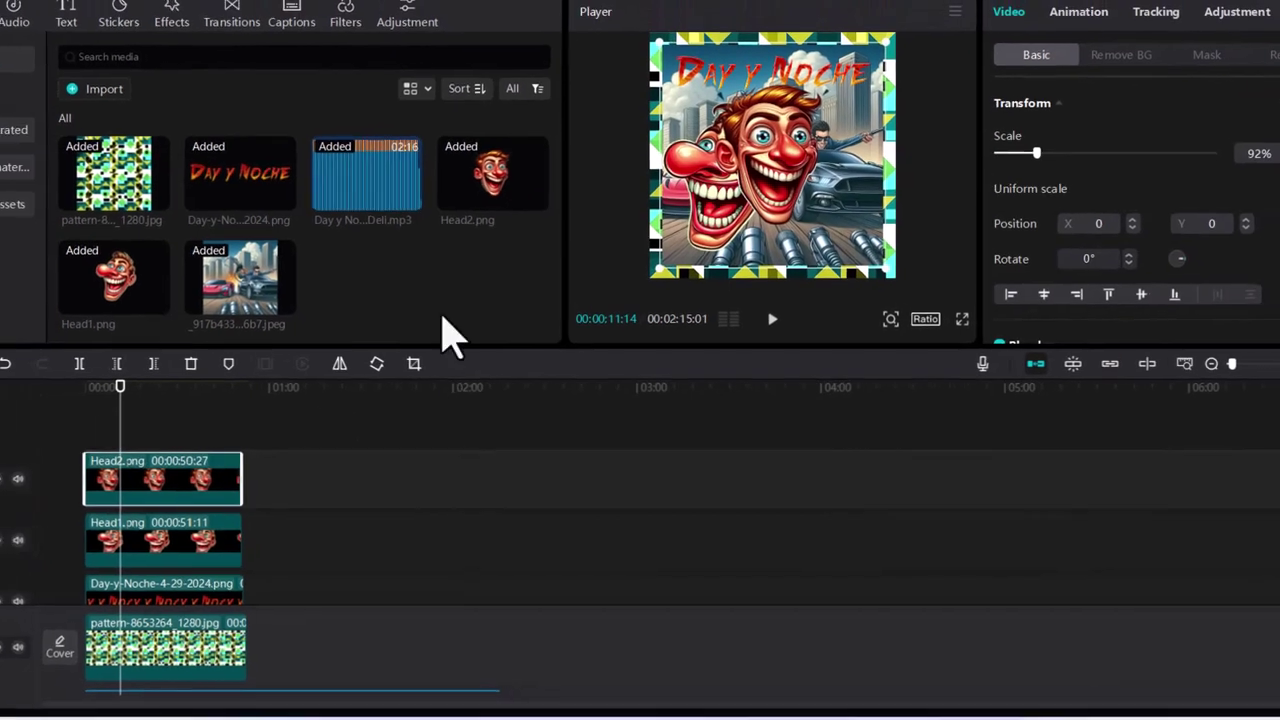
left_click_drag(785, 165, 828, 195)
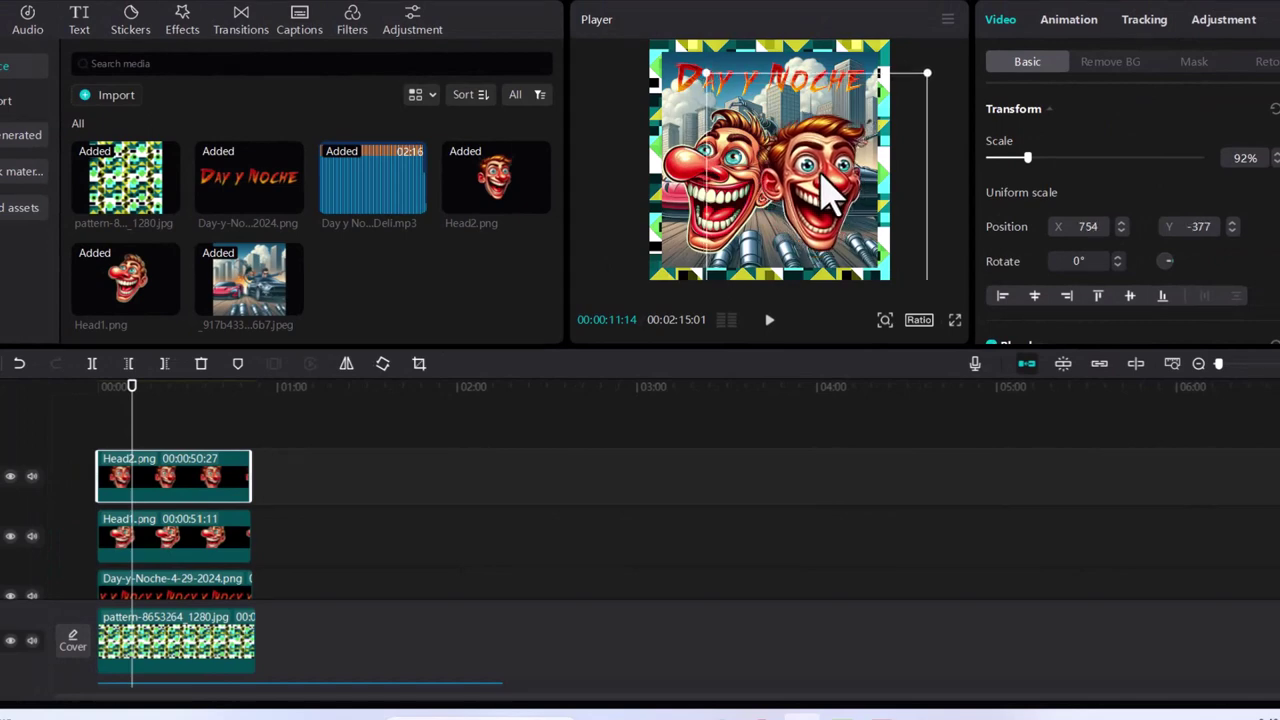
mouse_move(1027, 157)
left_mouse_down()
mouse_move(1042, 160)
mouse_move(1030, 160)
left_mouse_up()
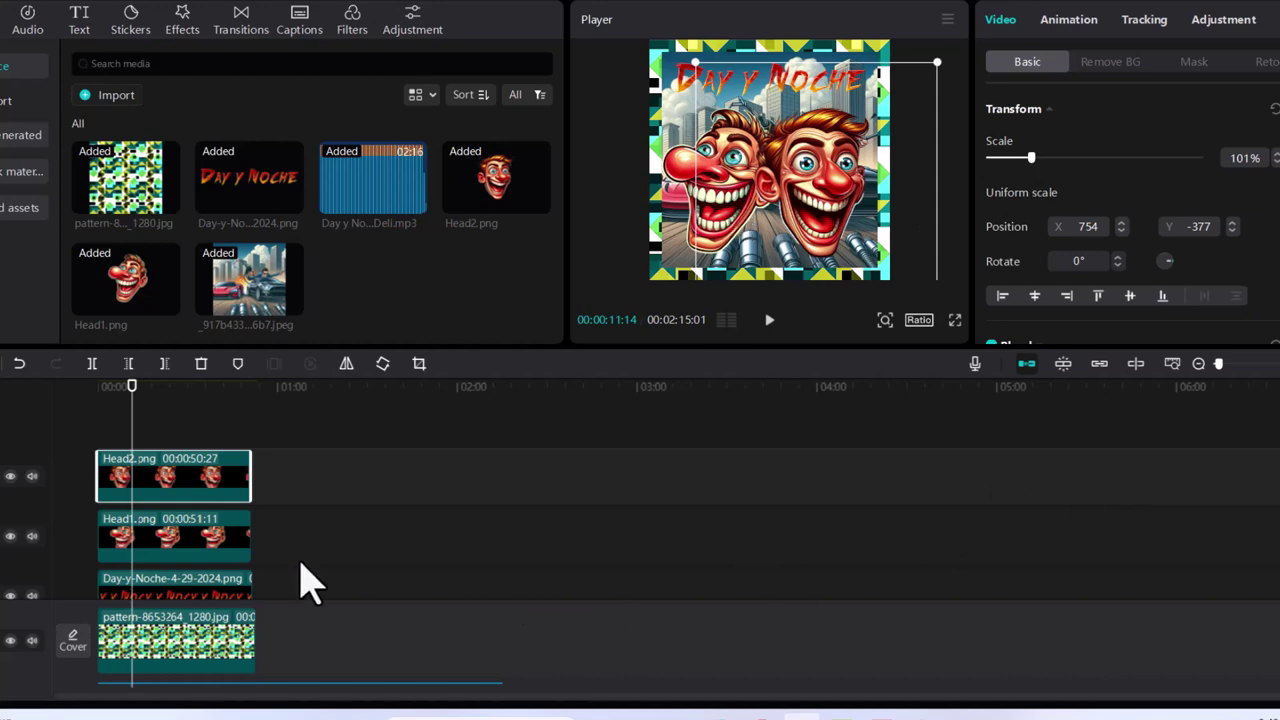
Add Transform keyframes to the pattern and car illustration clips at the timeline start.
scroll(305, 580, "down", 2)
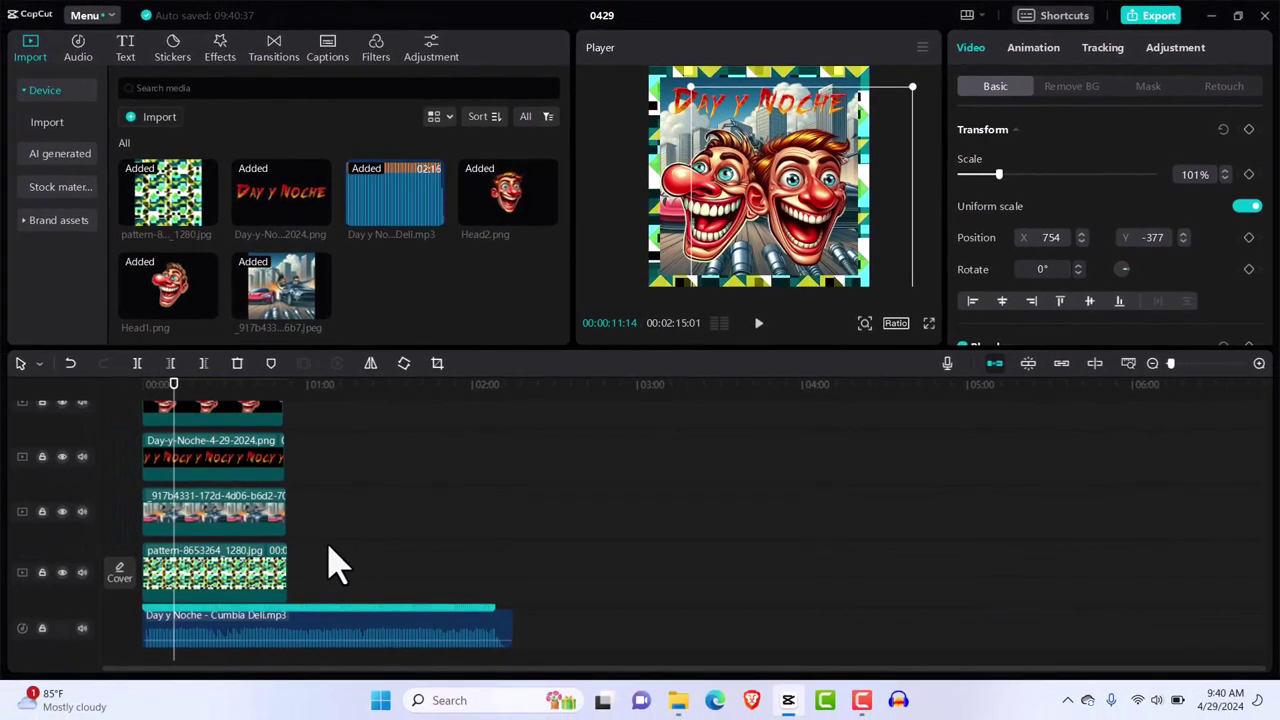
left_click_drag(173, 386, 140, 400)
left_click(186, 584)
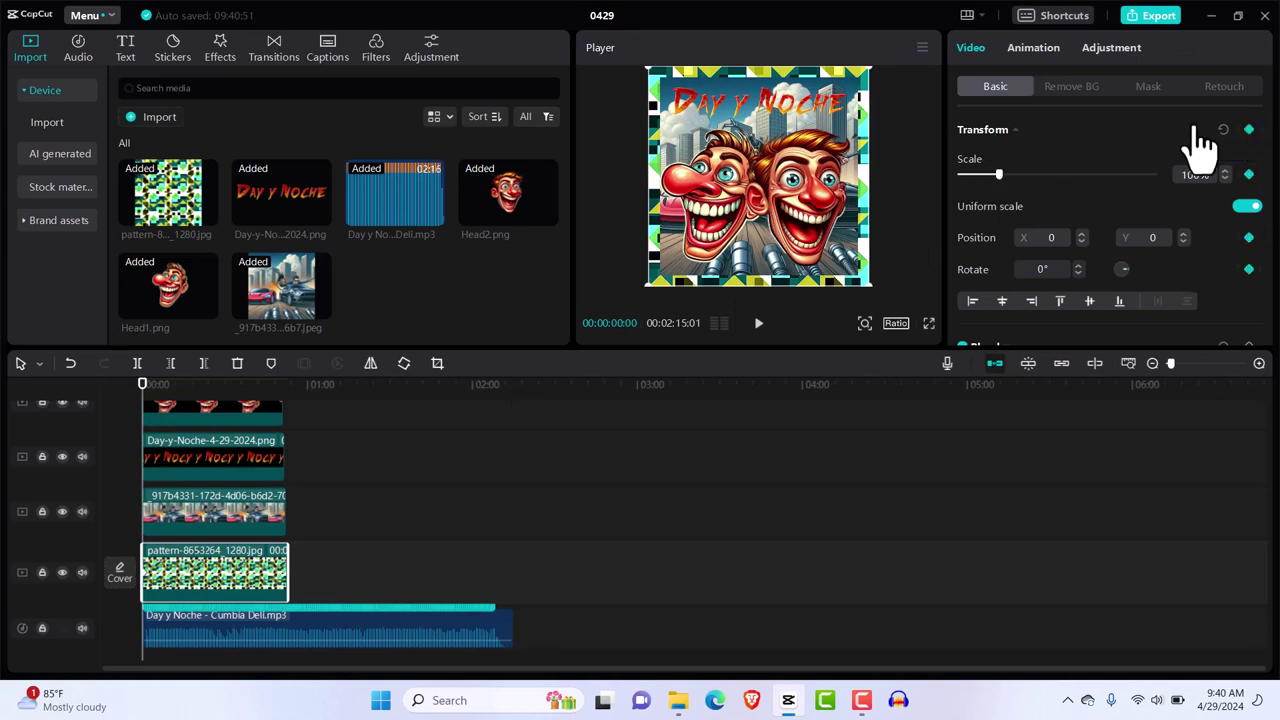
left_click(1248, 130)
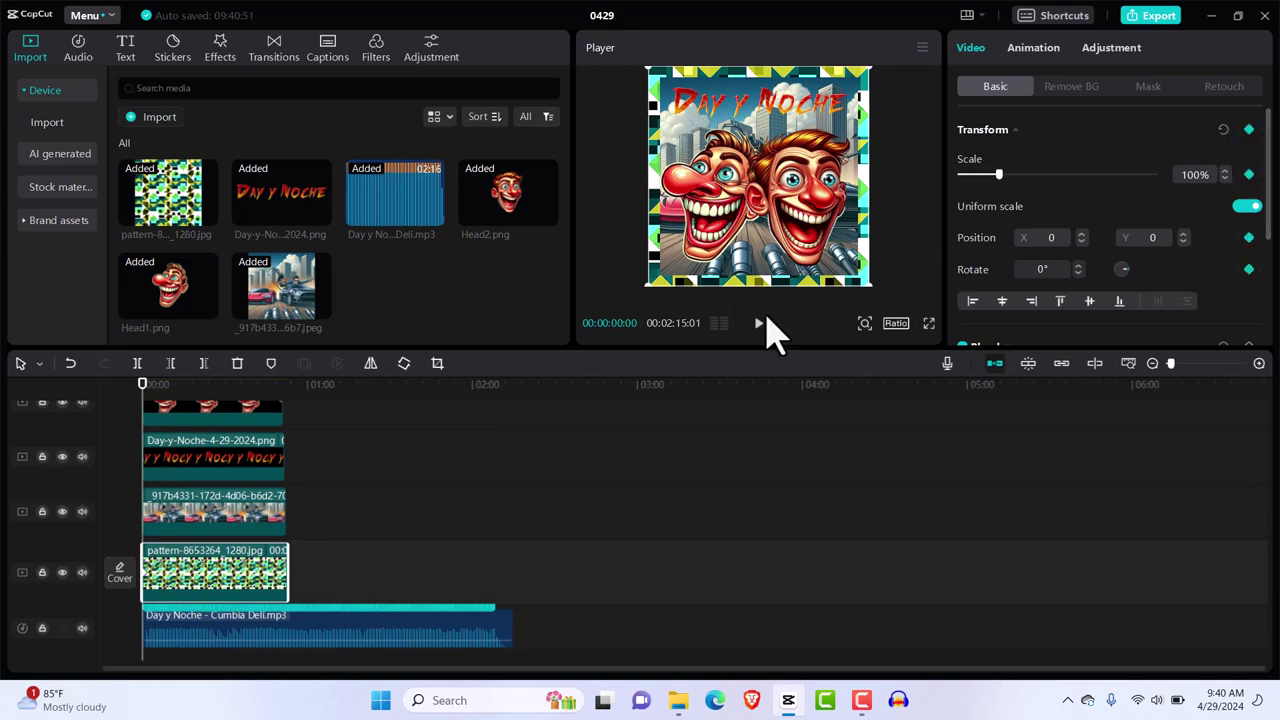
left_click(229, 510)
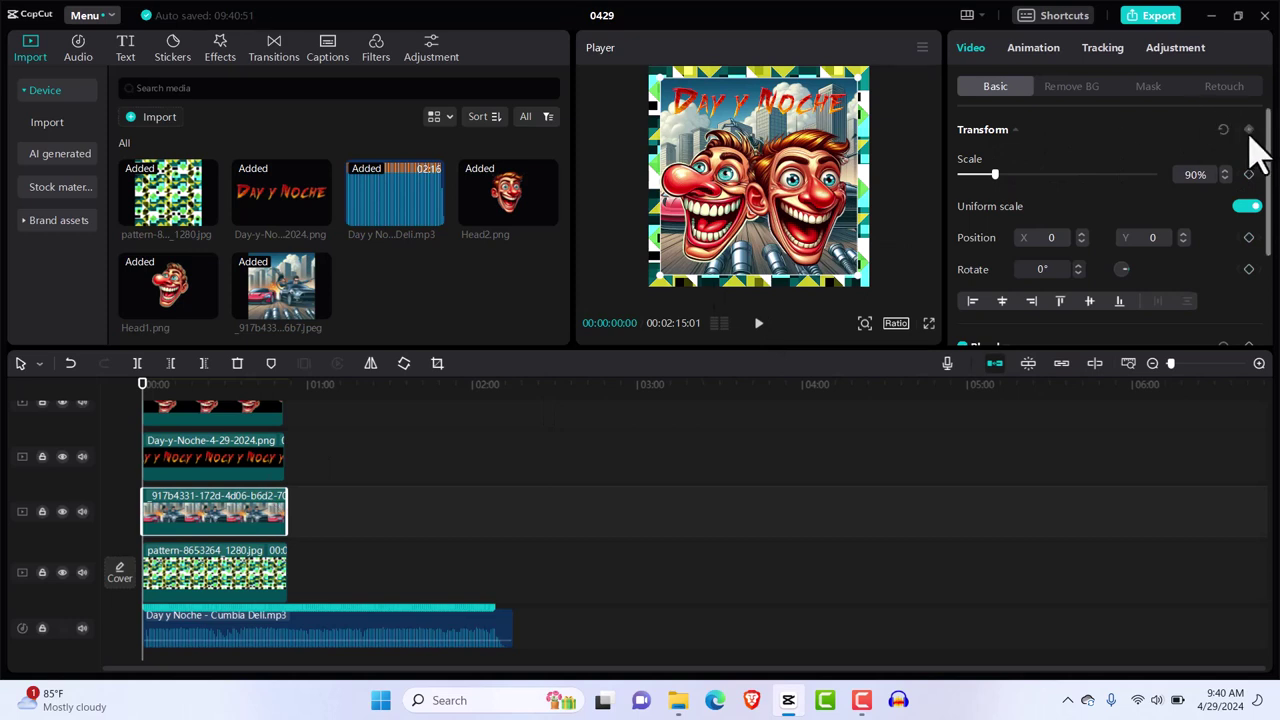
Add Transform keyframes to the Day-y-Noche title, Head1 and Head2 clips at the timeline start.
left_click(170, 478)
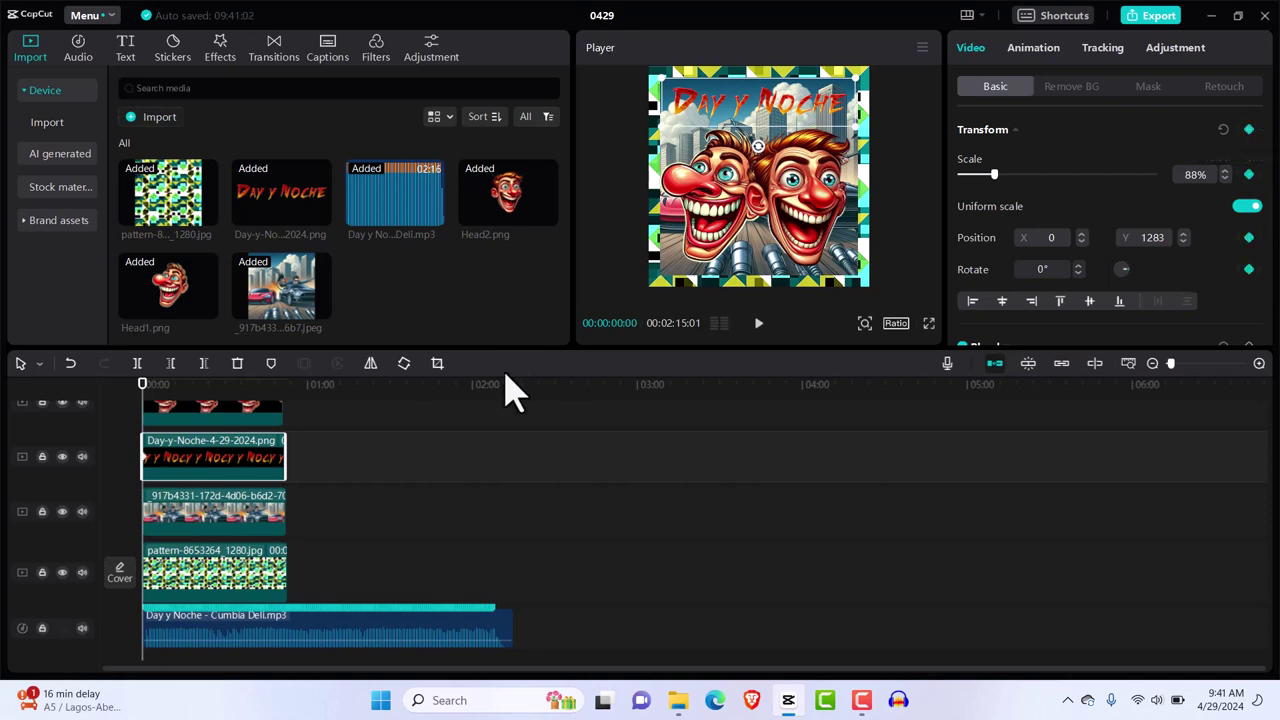
left_click(238, 414)
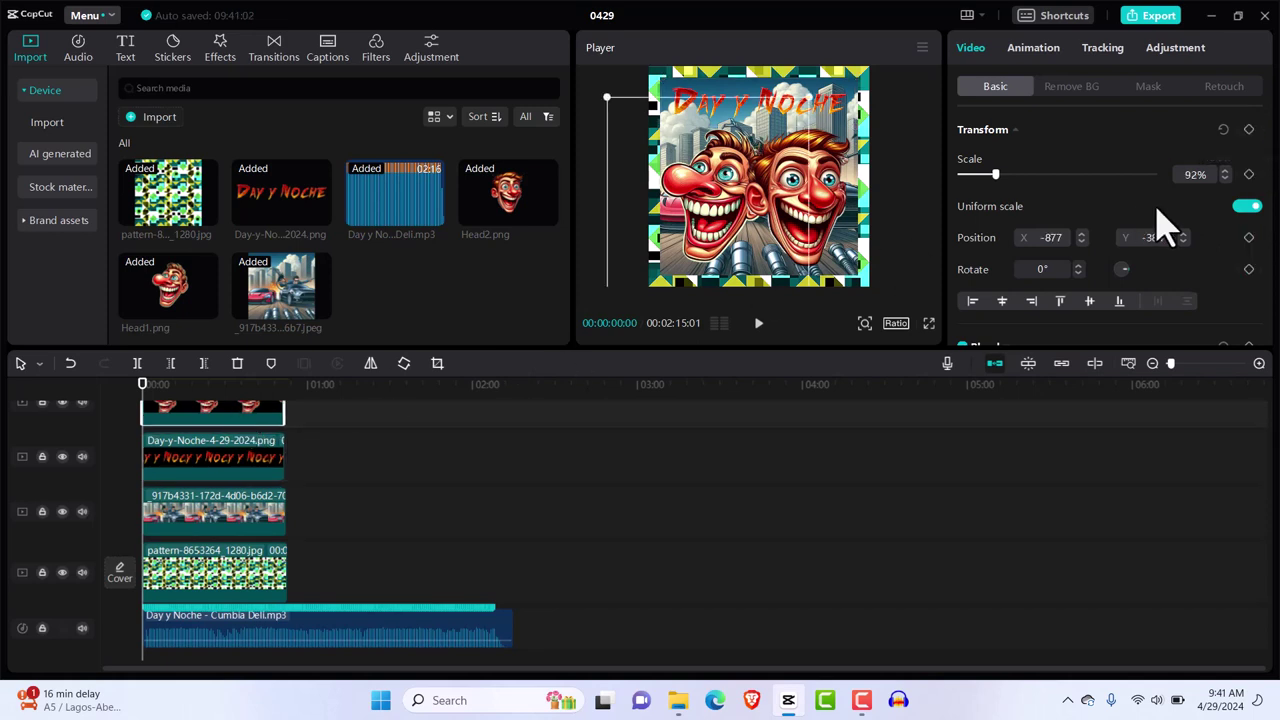
left_click(1248, 130)
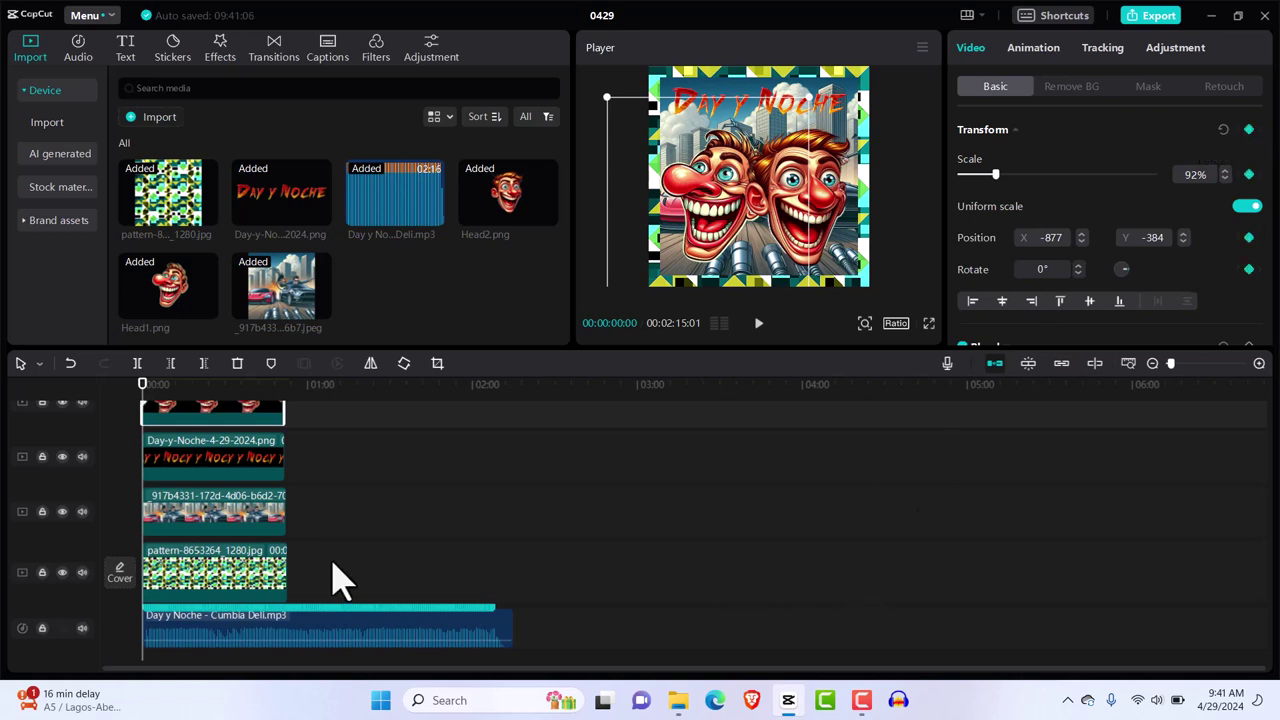
scroll(340, 580, "up", 3)
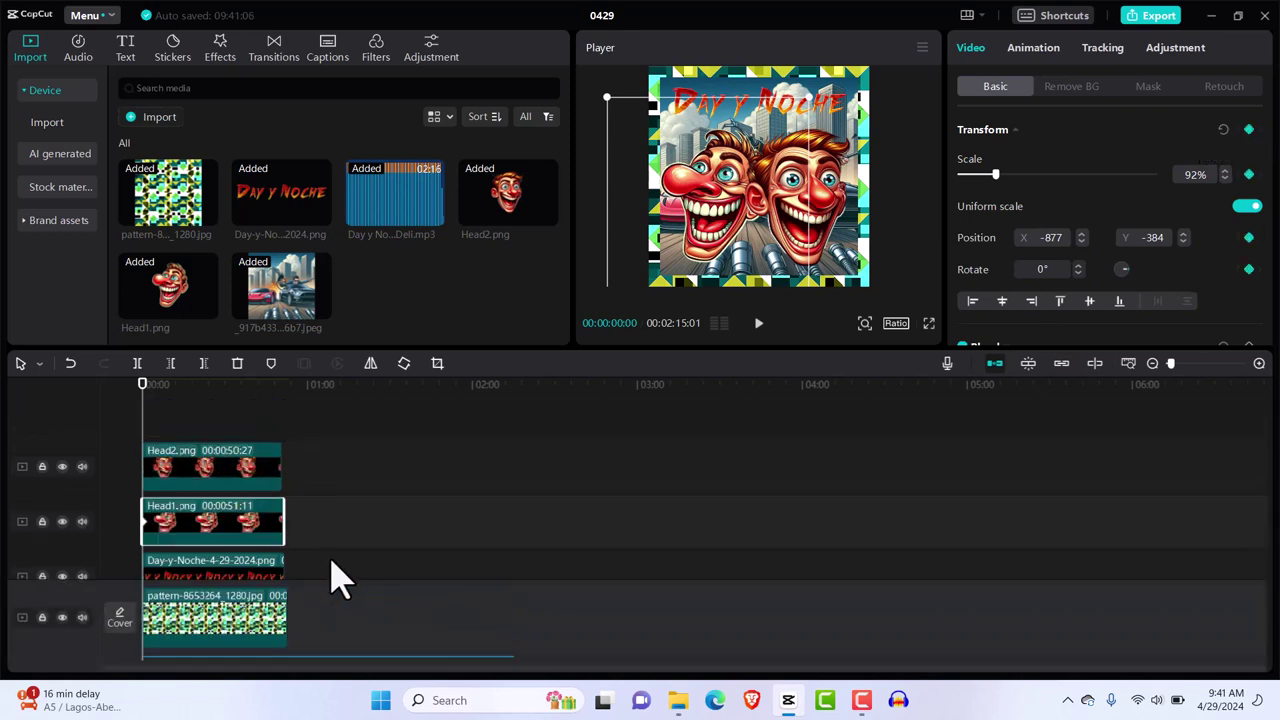
left_click(188, 478)
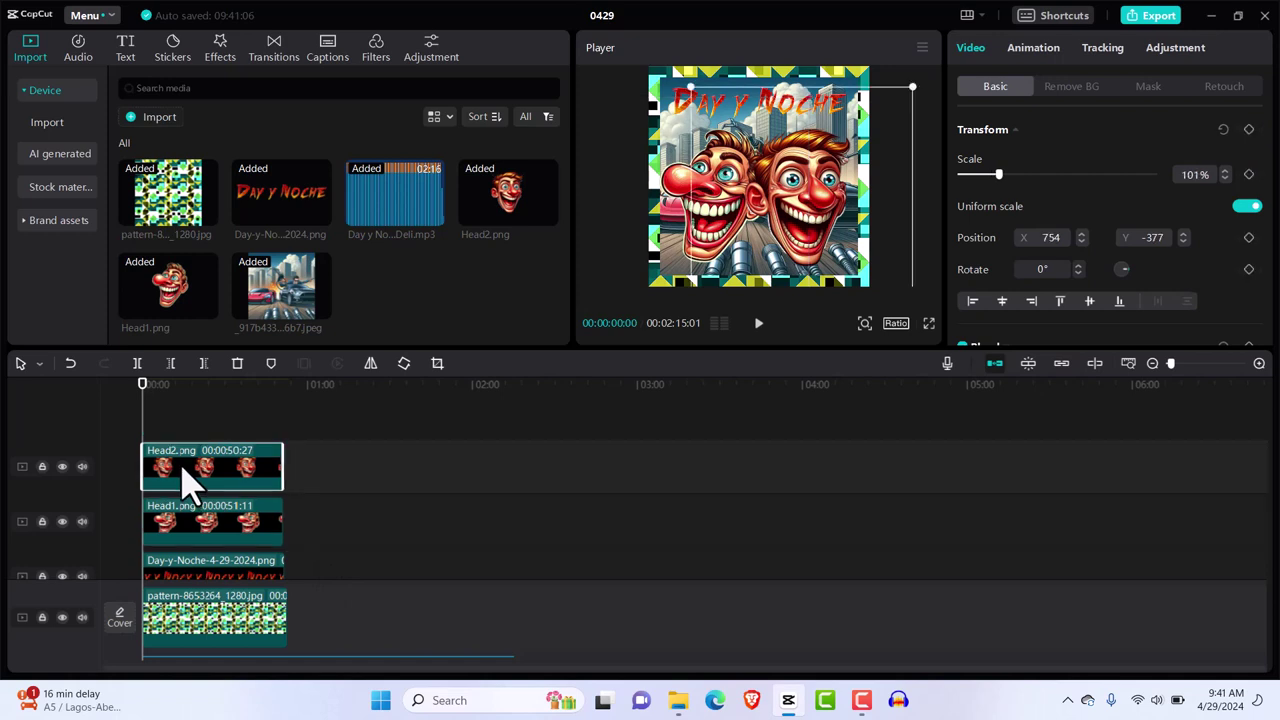
left_click(1249, 130)
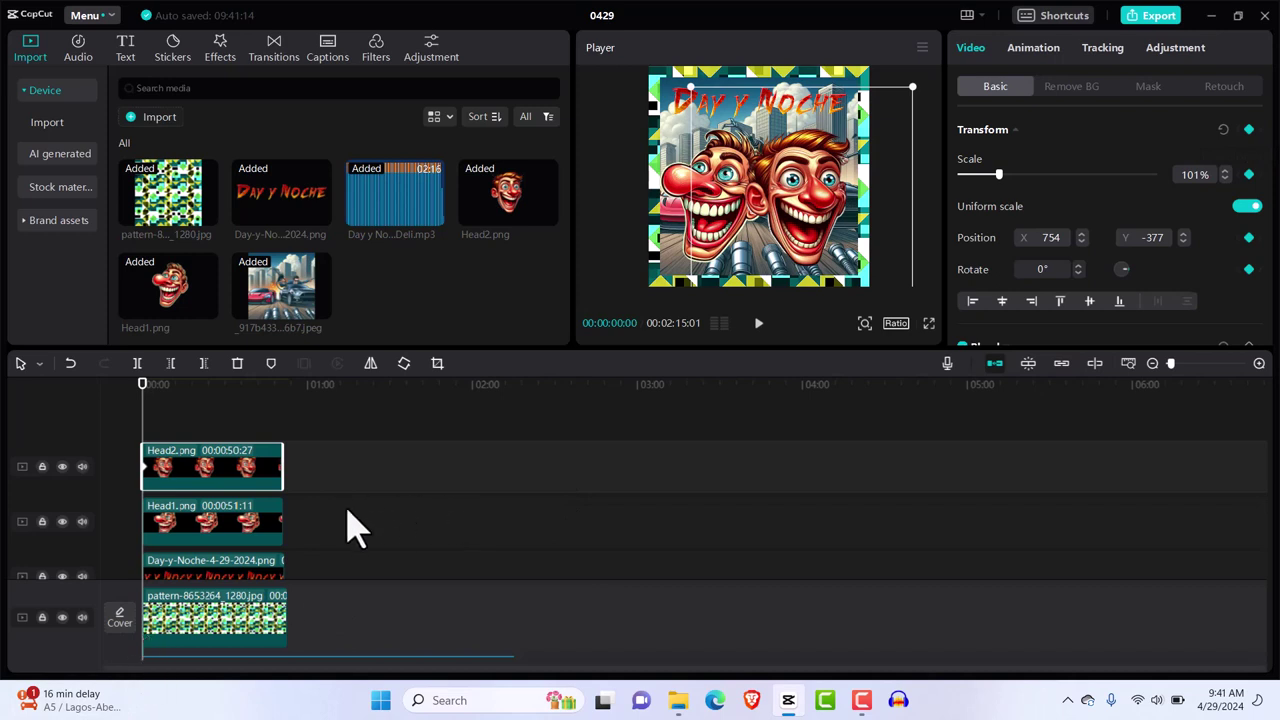
Place the playhead on the song's first beat marker at 00:00:01:05 and scale the pattern image to 97% there.
scroll(355, 527, "down", 3)
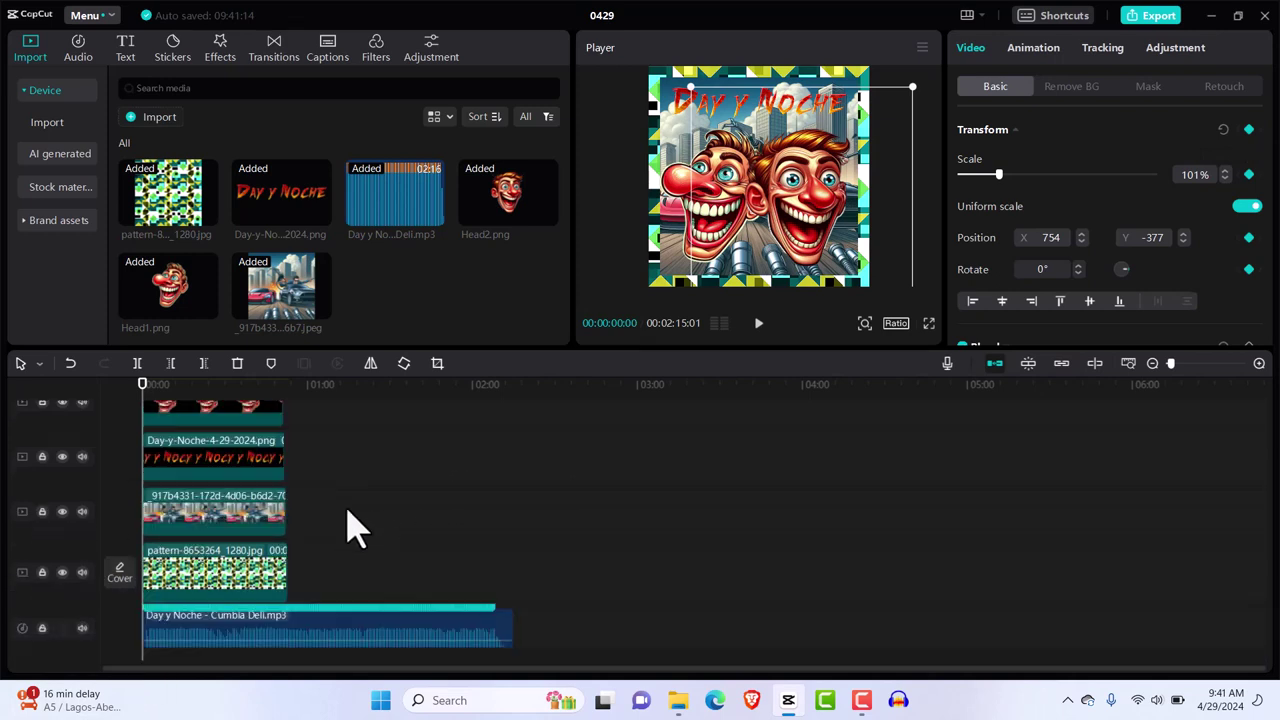
left_click(147, 612)
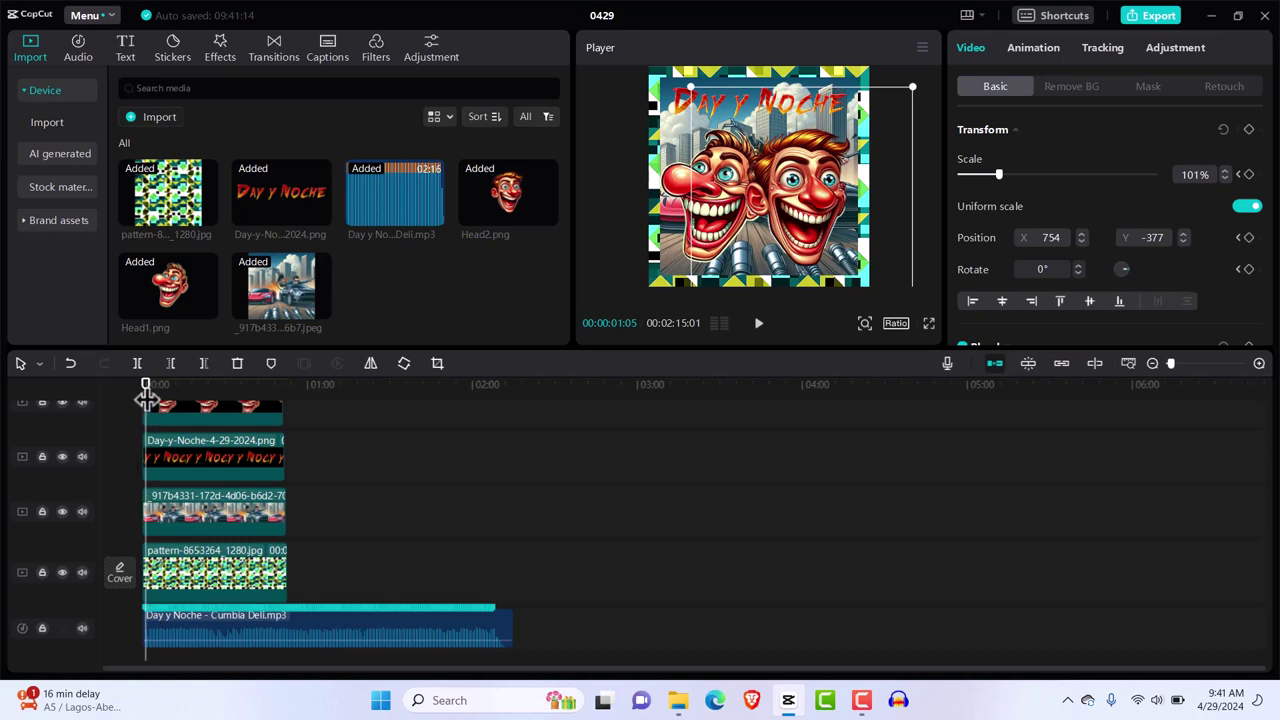
left_click_drag(147, 396, 130, 382)
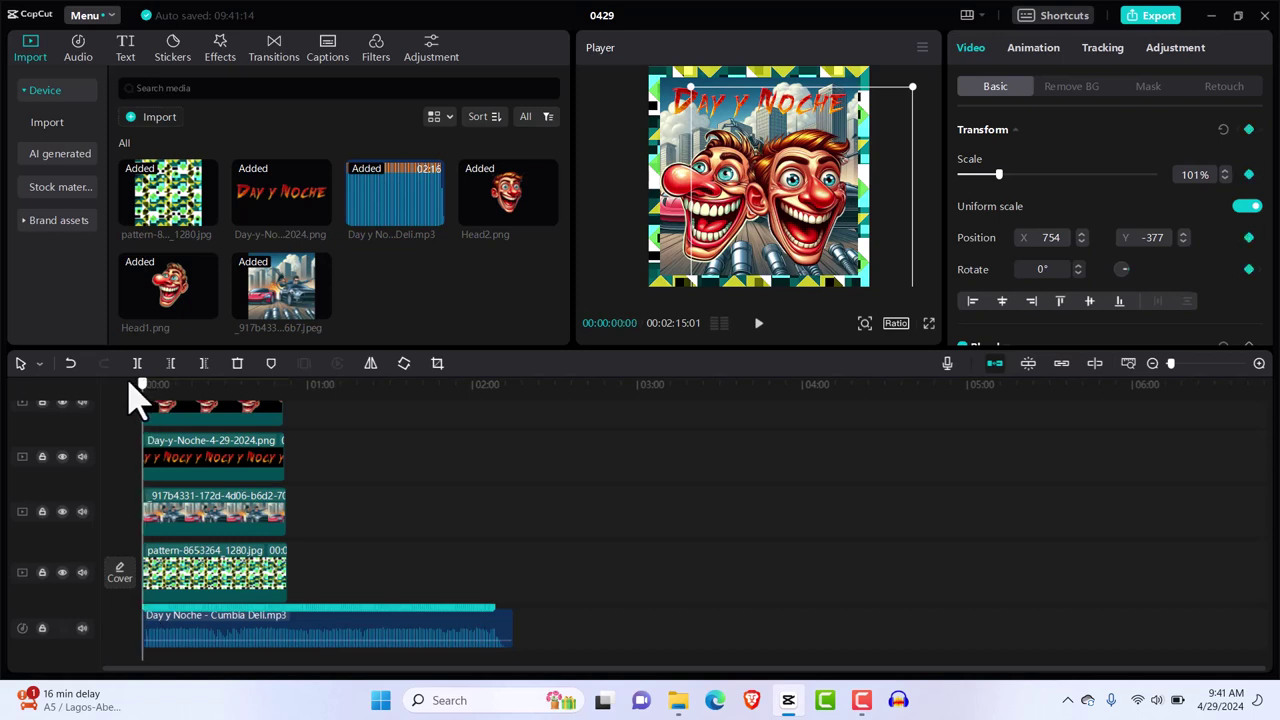
left_click(147, 611)
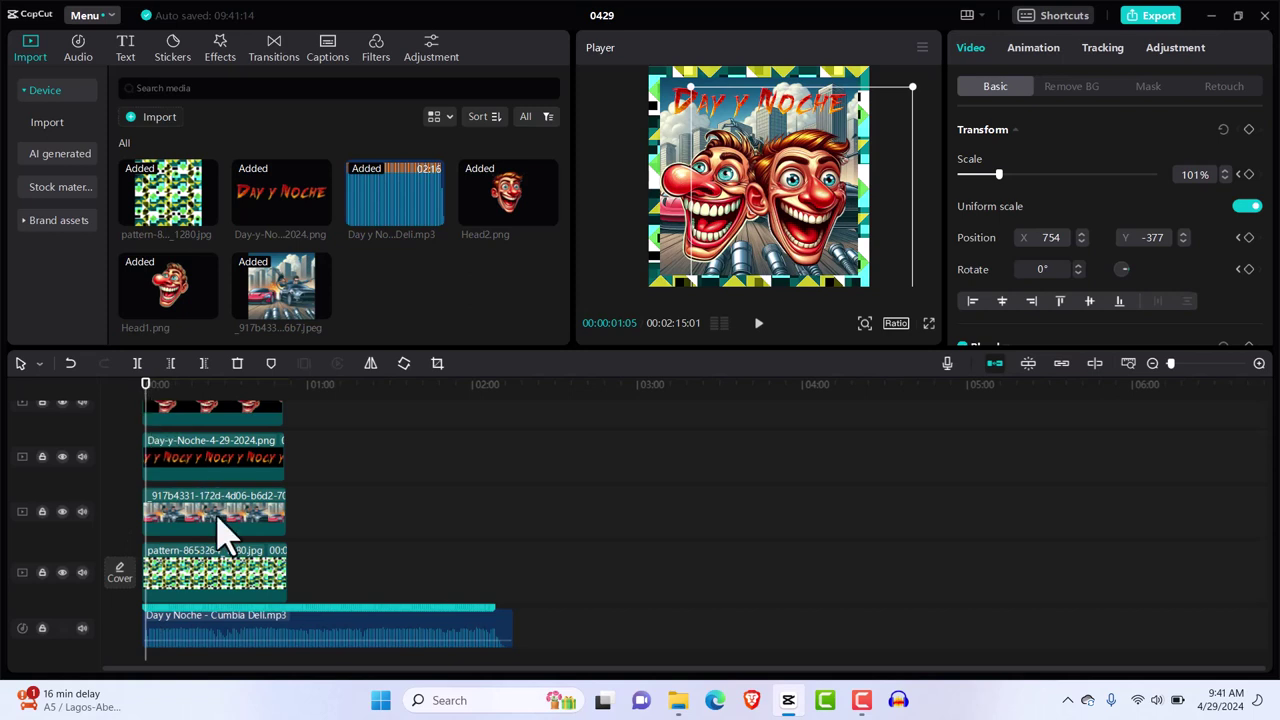
left_click(172, 592)
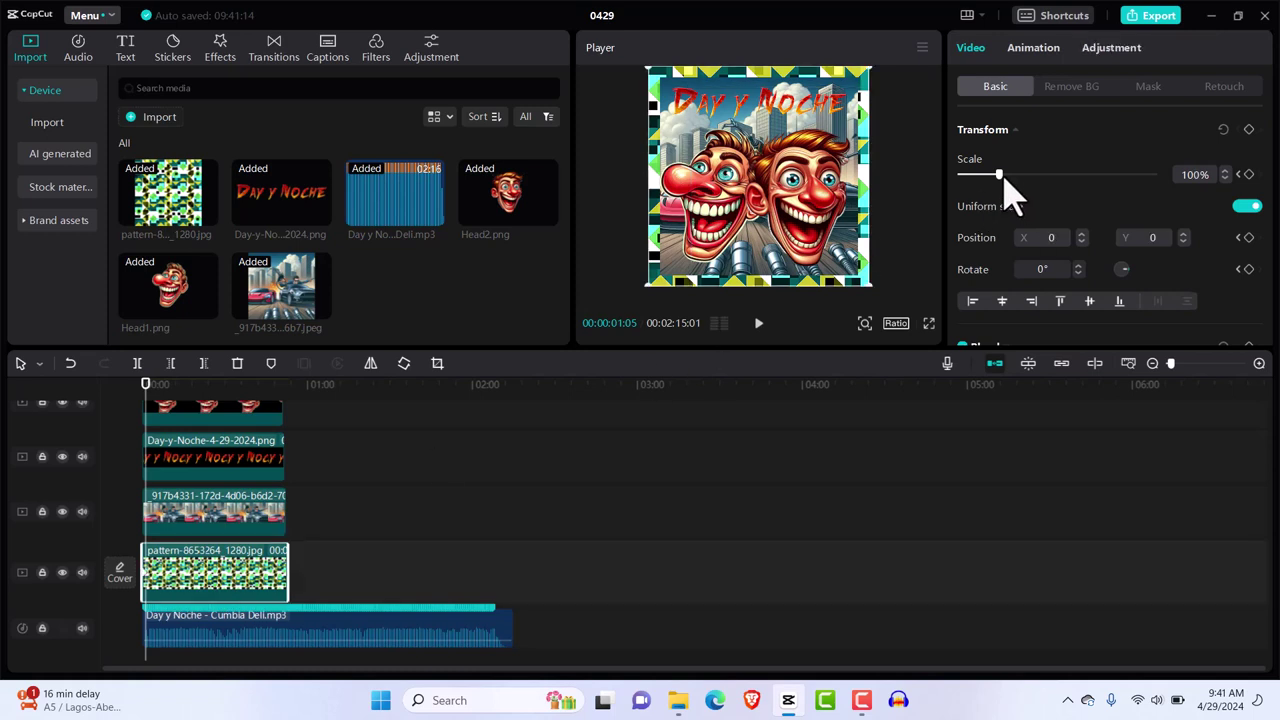
left_click_drag(1002, 178, 999, 178)
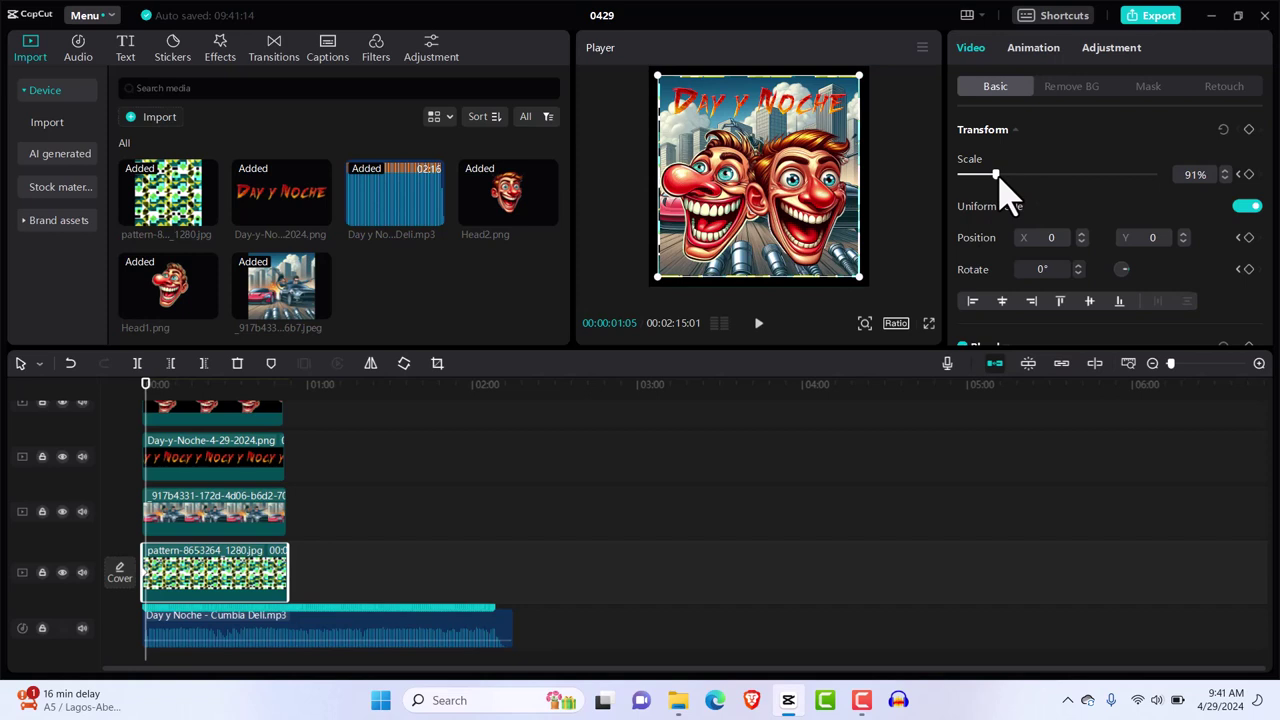
left_click_drag(997, 176, 1004, 181)
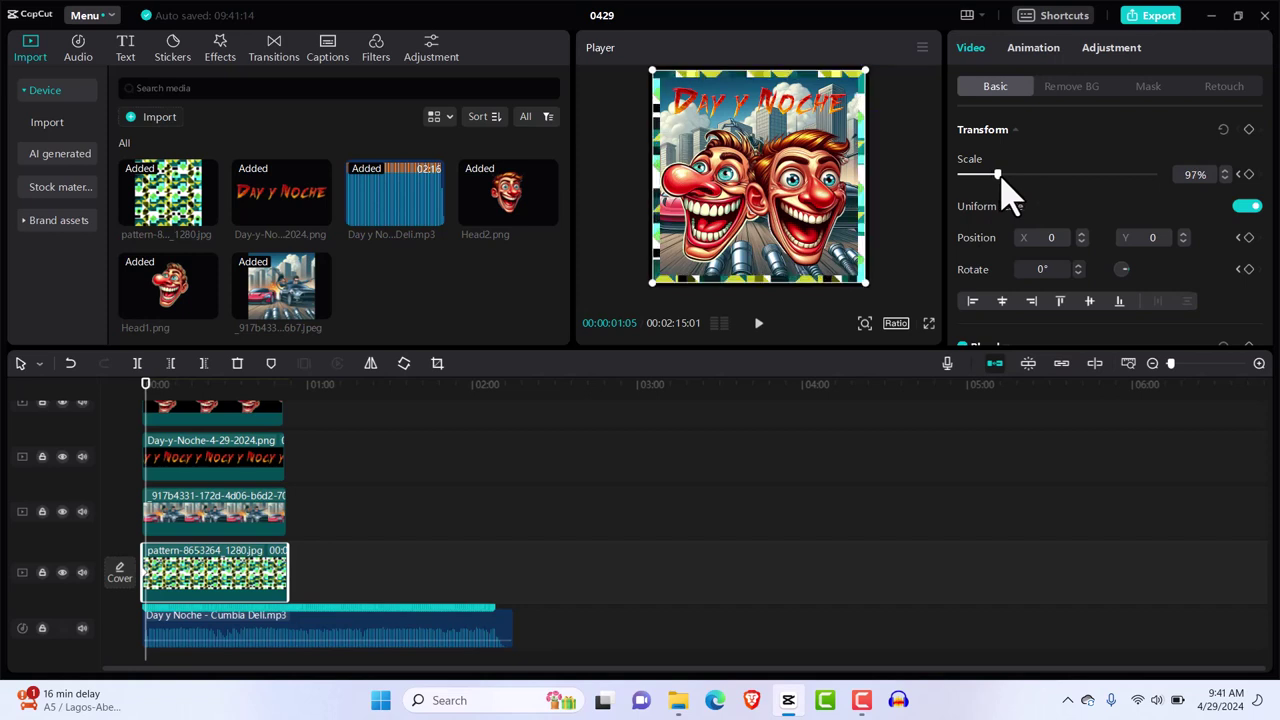
At the 00:00:01:05 beat marker, scale the Day-y-Noche title to 85% and the Head1 image to 86%.
left_click(197, 474)
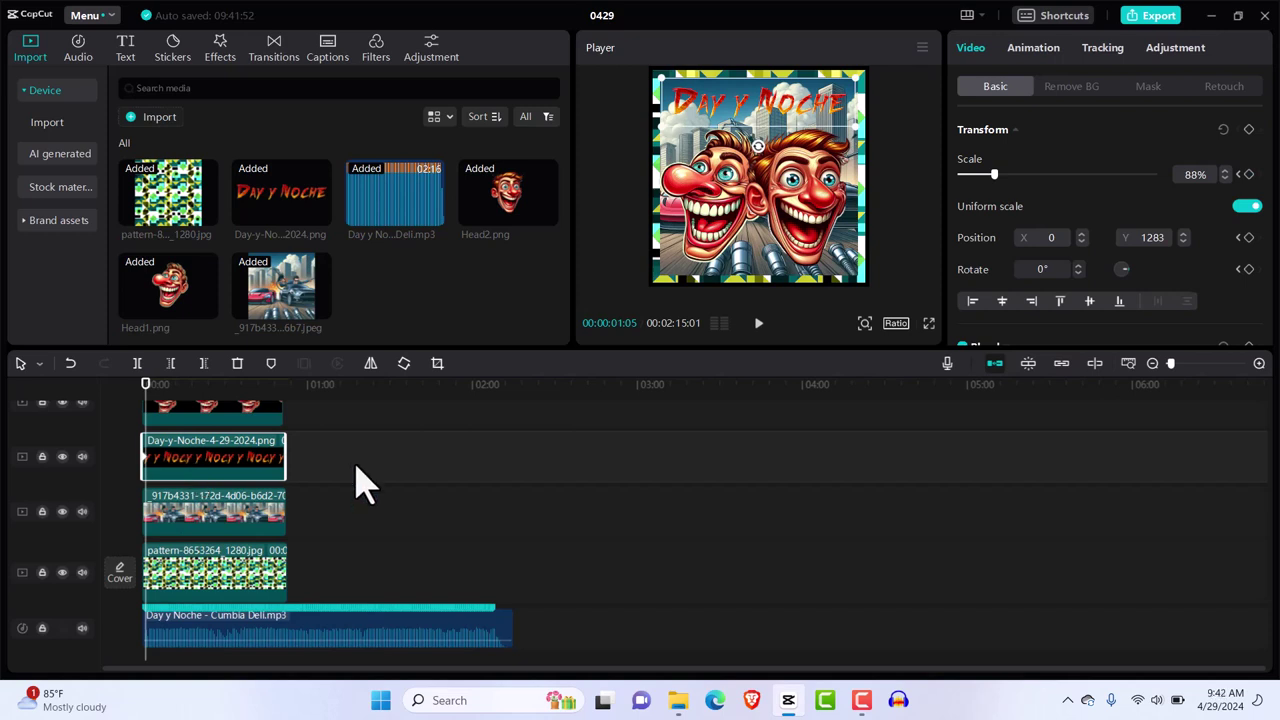
left_click(1225, 179)
left_click(1225, 179)
left_click(1225, 179)
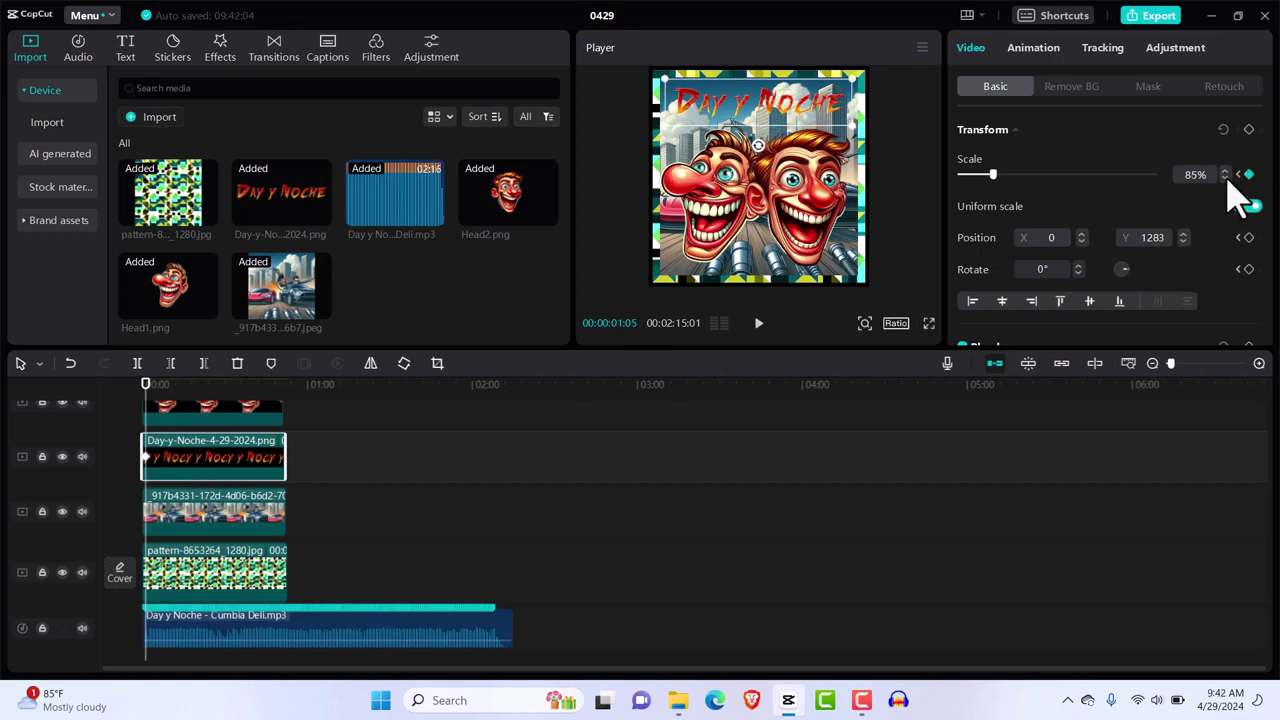
left_click(193, 418)
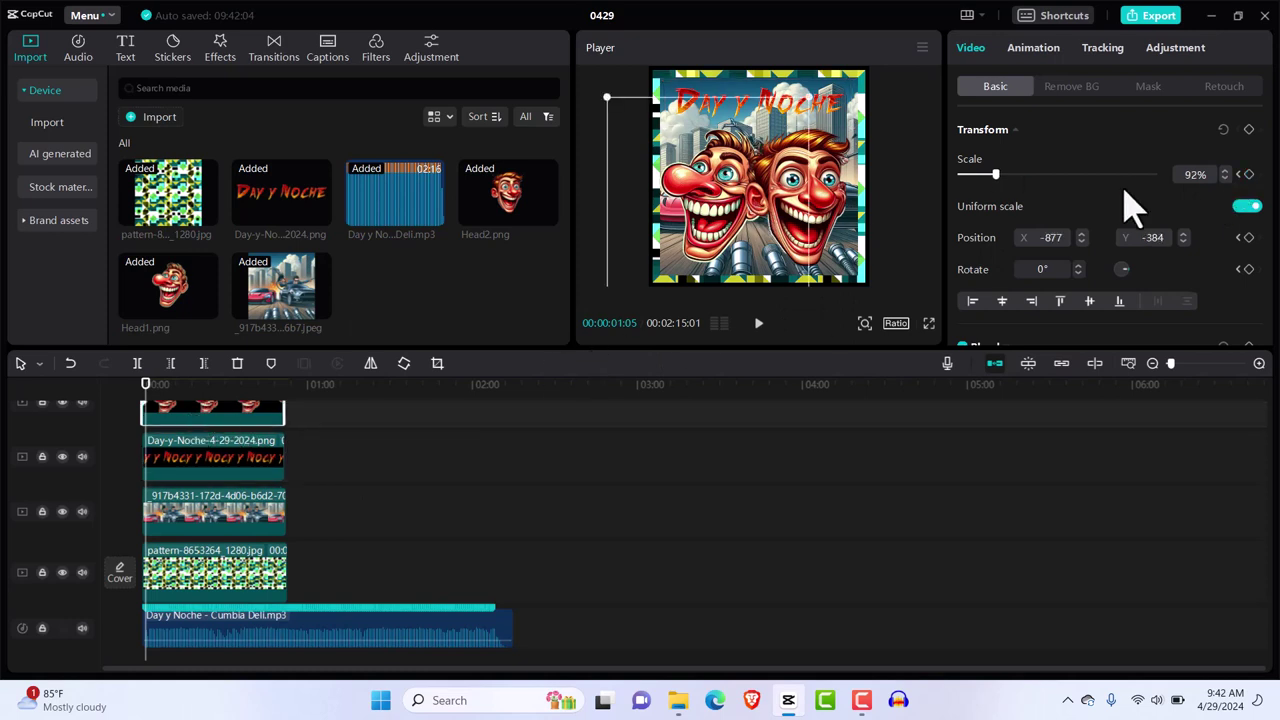
scroll(1229, 184, "down", 6)
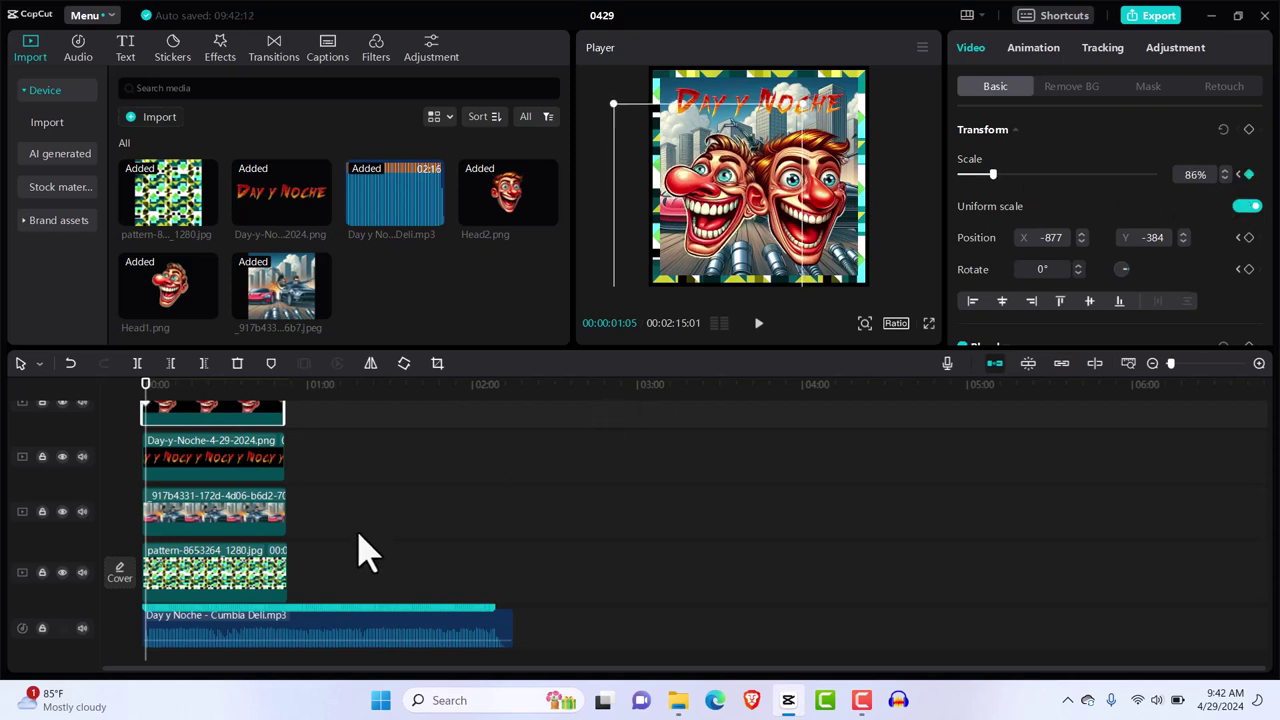
Scale the Head2 image to 108% at the 00:00:01:05 beat marker.
scroll(362, 550, "up", 3)
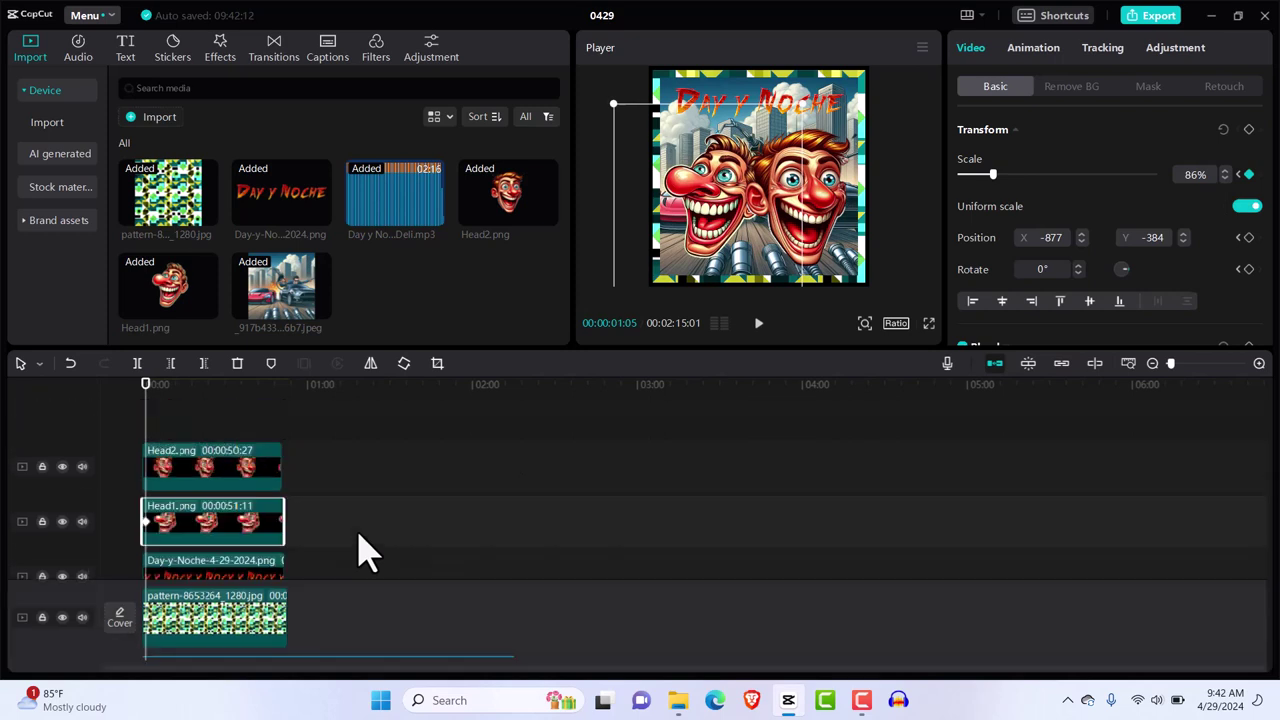
left_click(256, 488)
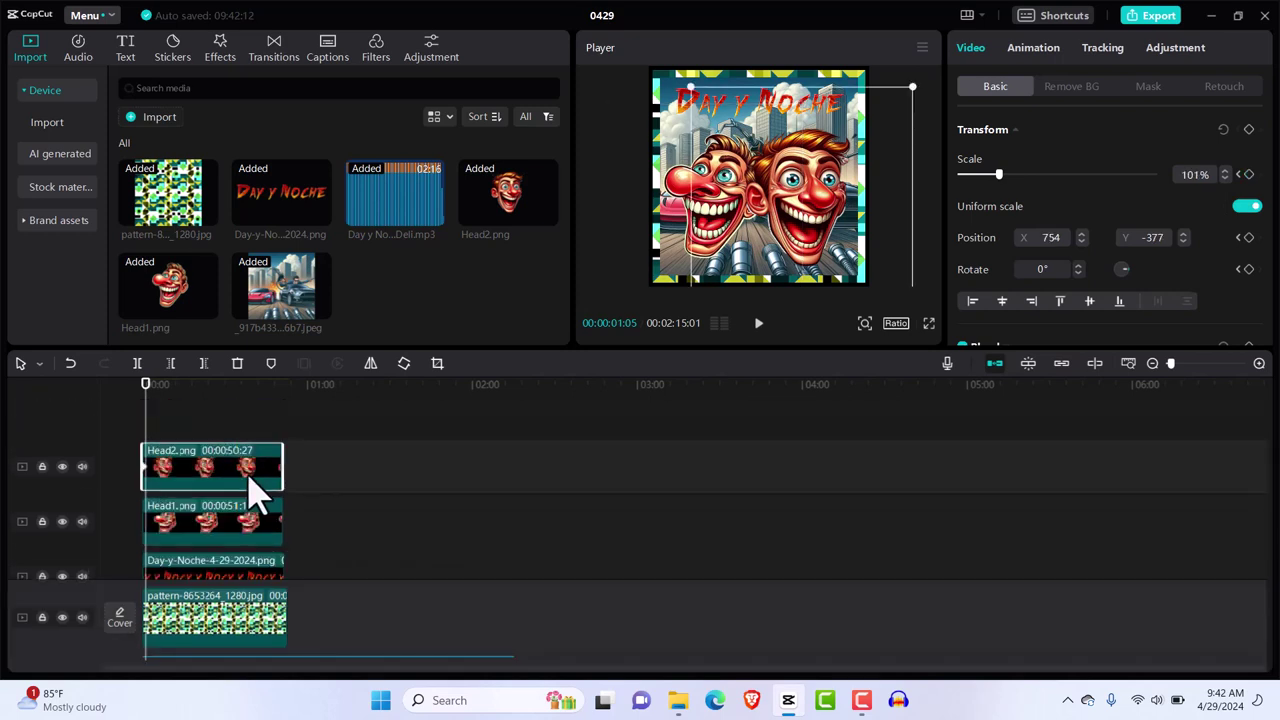
left_click(1228, 172)
left_click(1228, 172)
left_click(1228, 172)
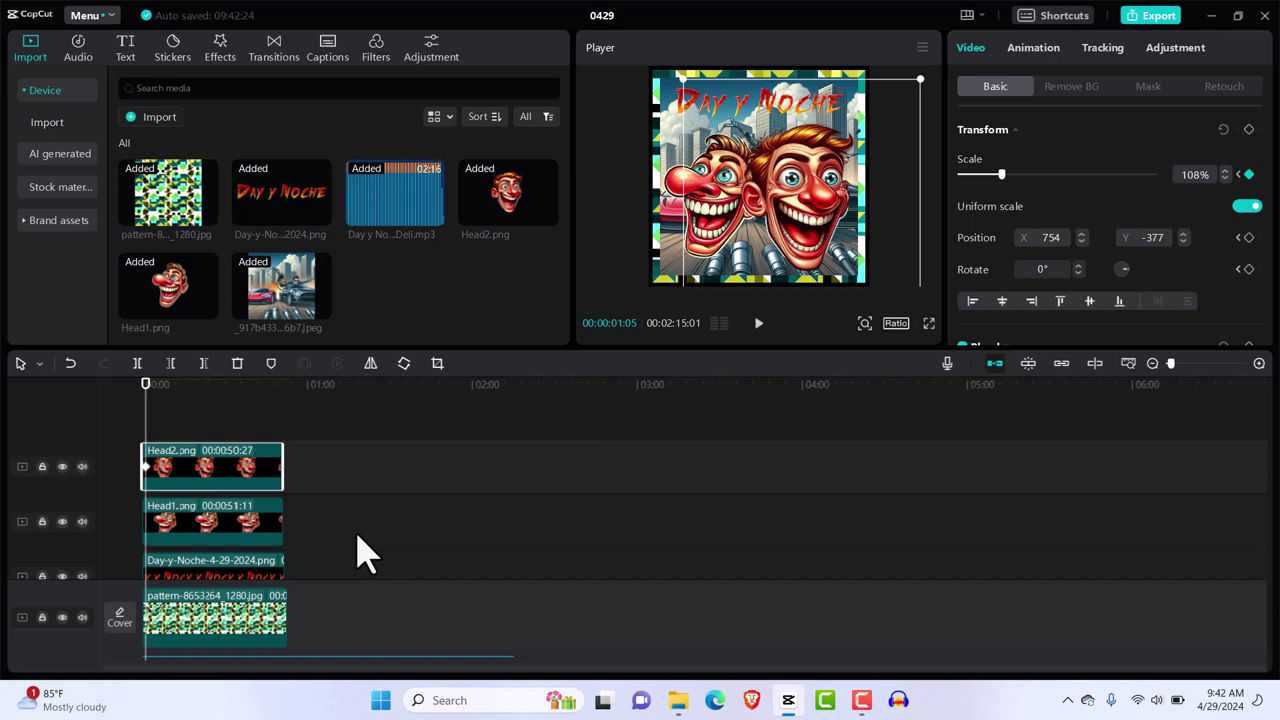
Place the playhead on Marker 03 at 00:00:02:17 and scale the pattern image to 99% there.
scroll(365, 553, "down", 3)
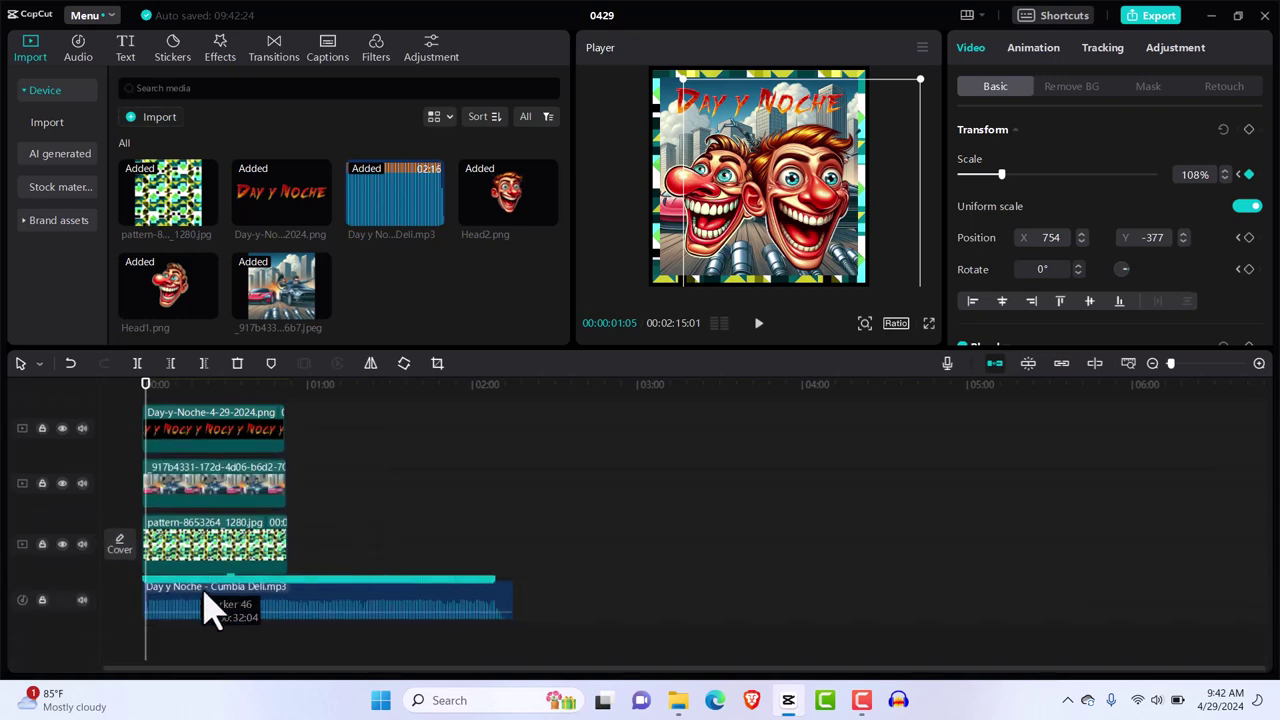
left_click(149, 586)
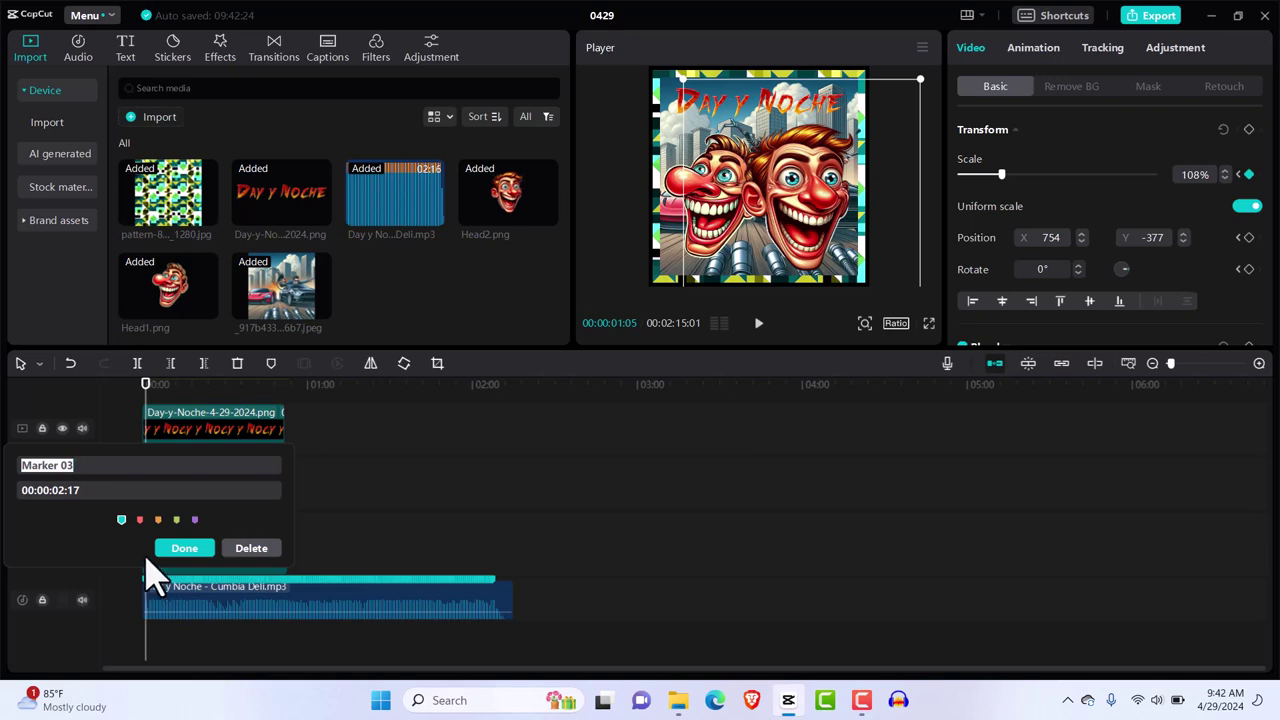
left_click(185, 549)
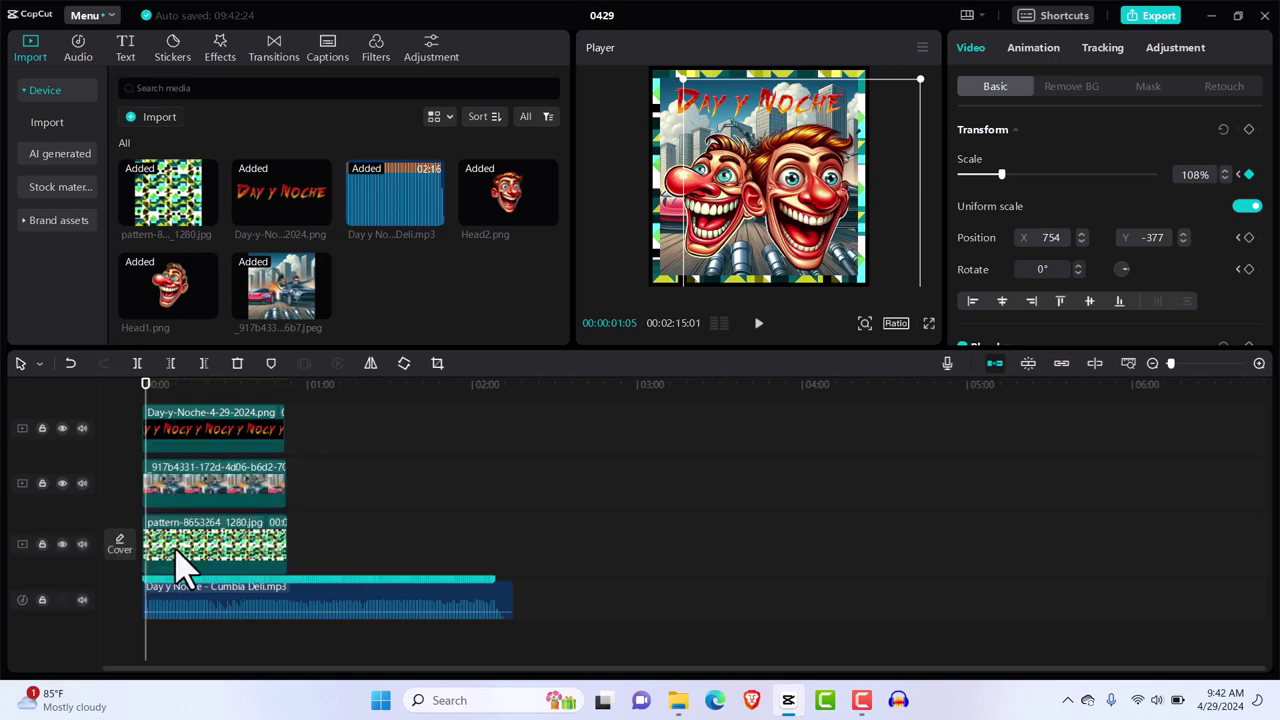
left_click(157, 600)
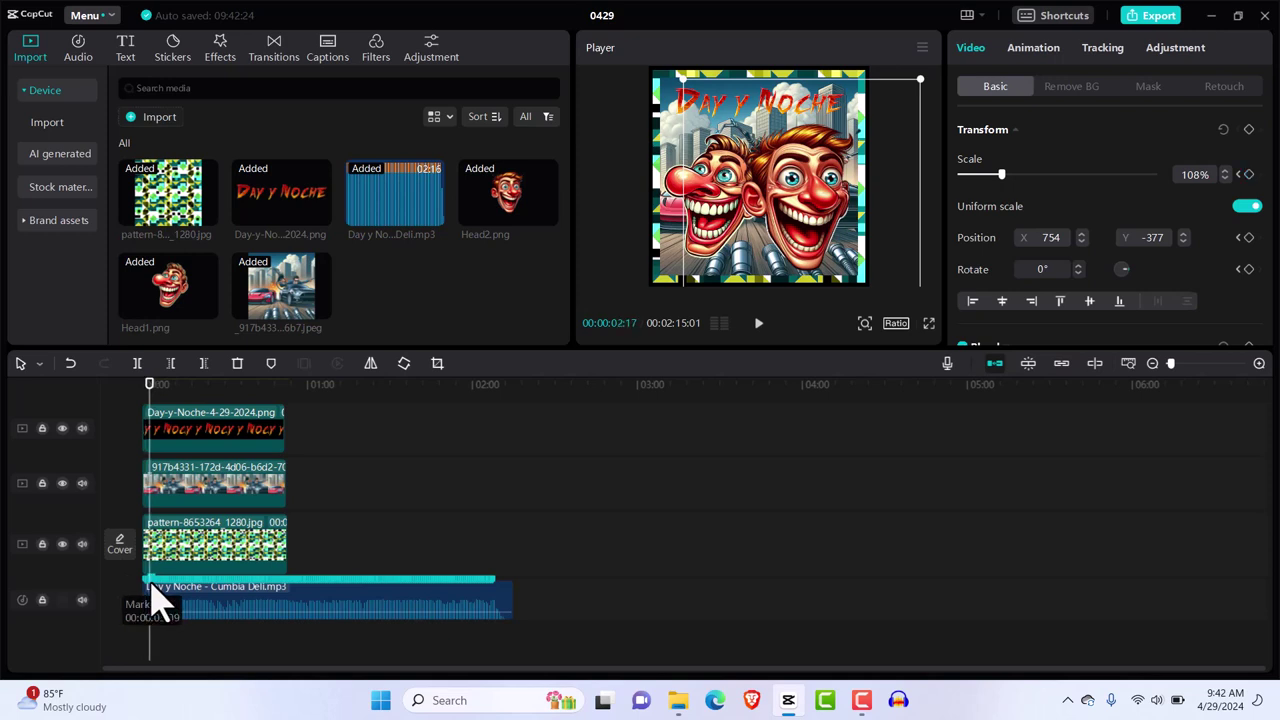
left_click(250, 570)
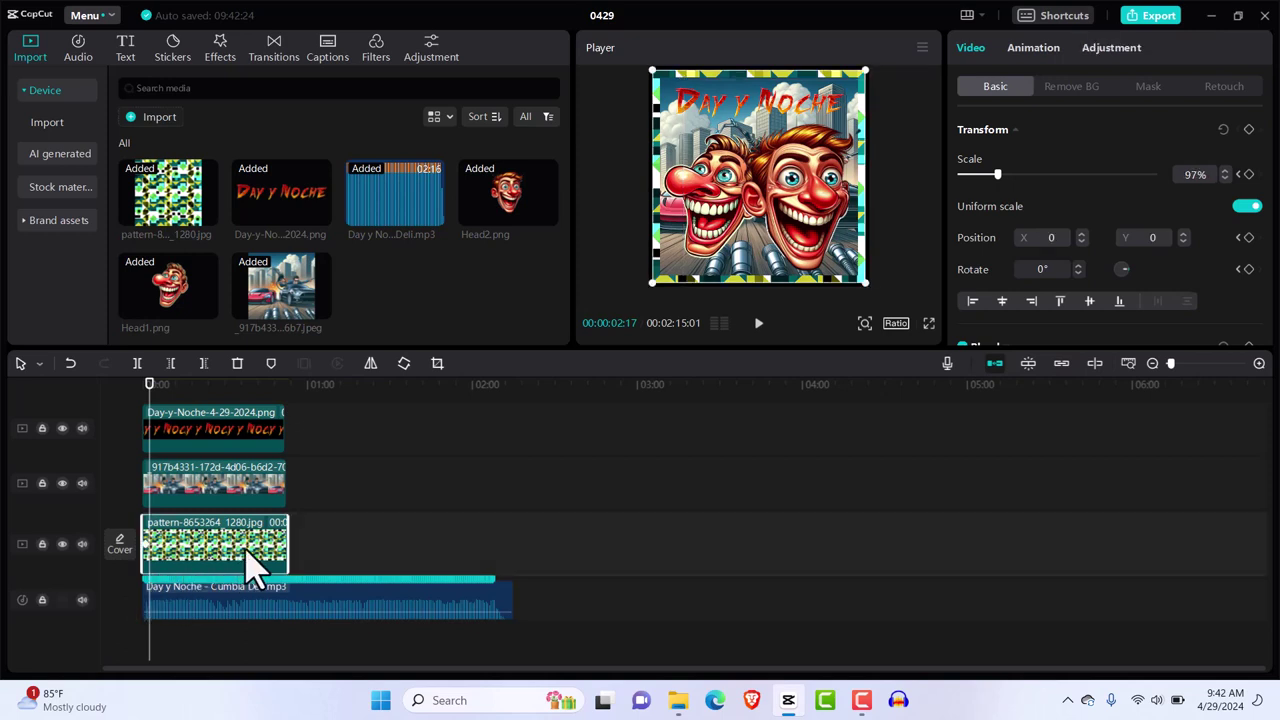
left_click(1226, 174)
left_click(1226, 174)
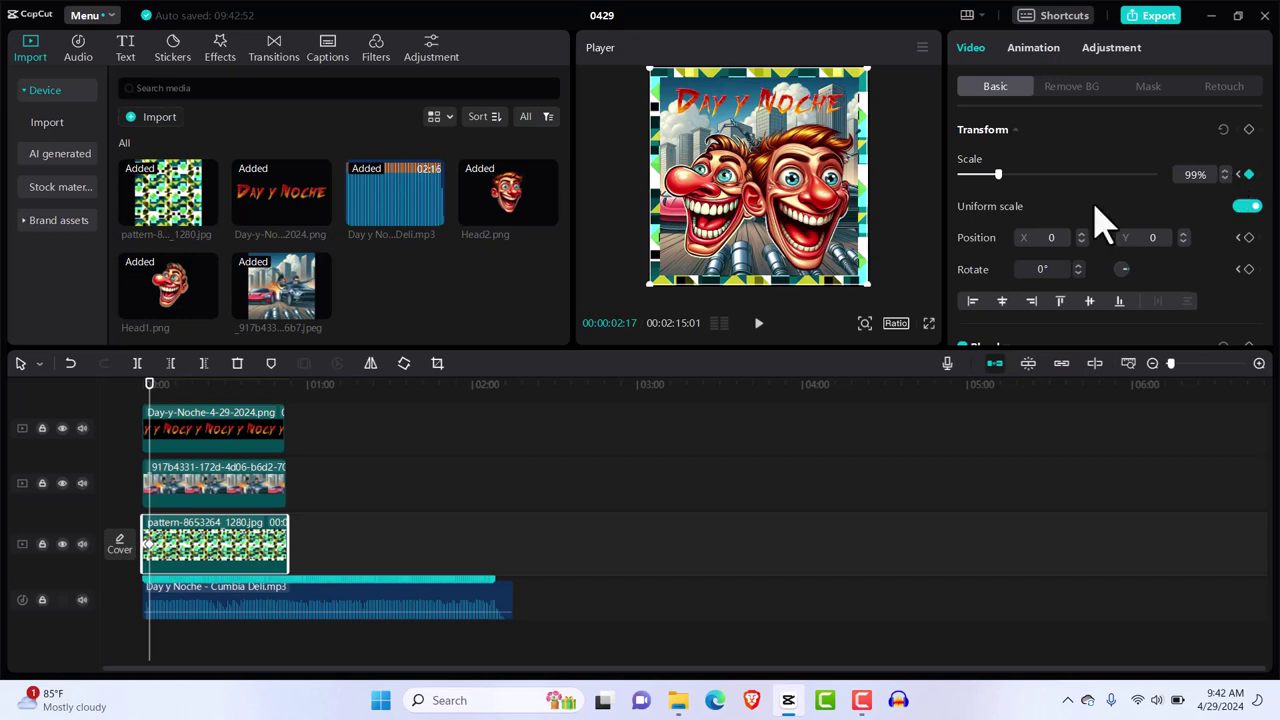
Scale the Day-y-Noche title to 83% at 00:00:02:17.
left_click(192, 435)
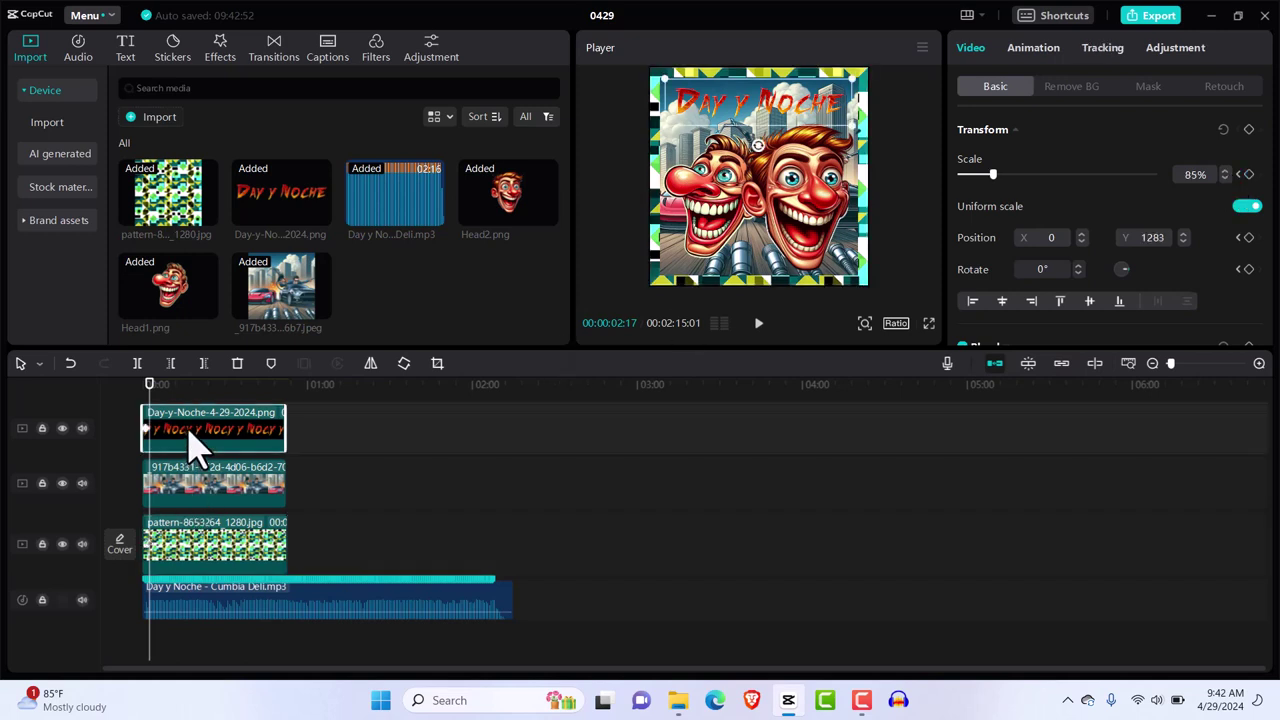
left_click(1226, 178)
left_click(1226, 178)
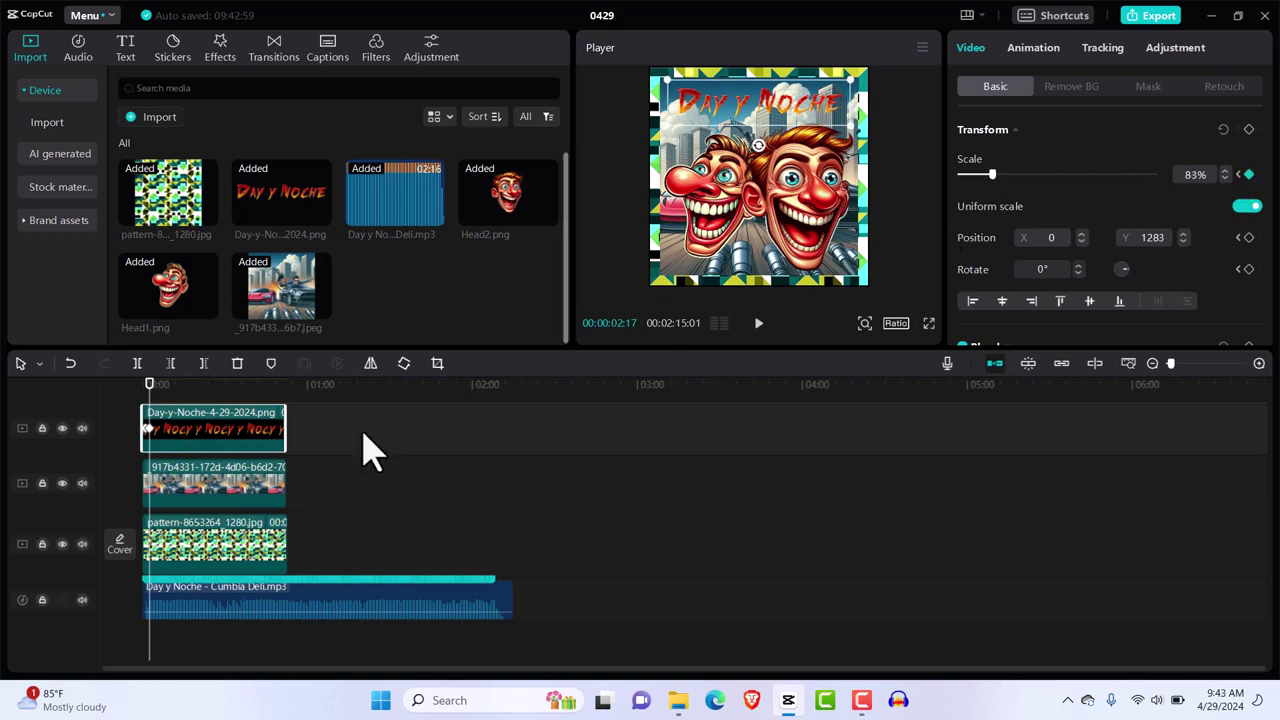
key("ctrl+z")
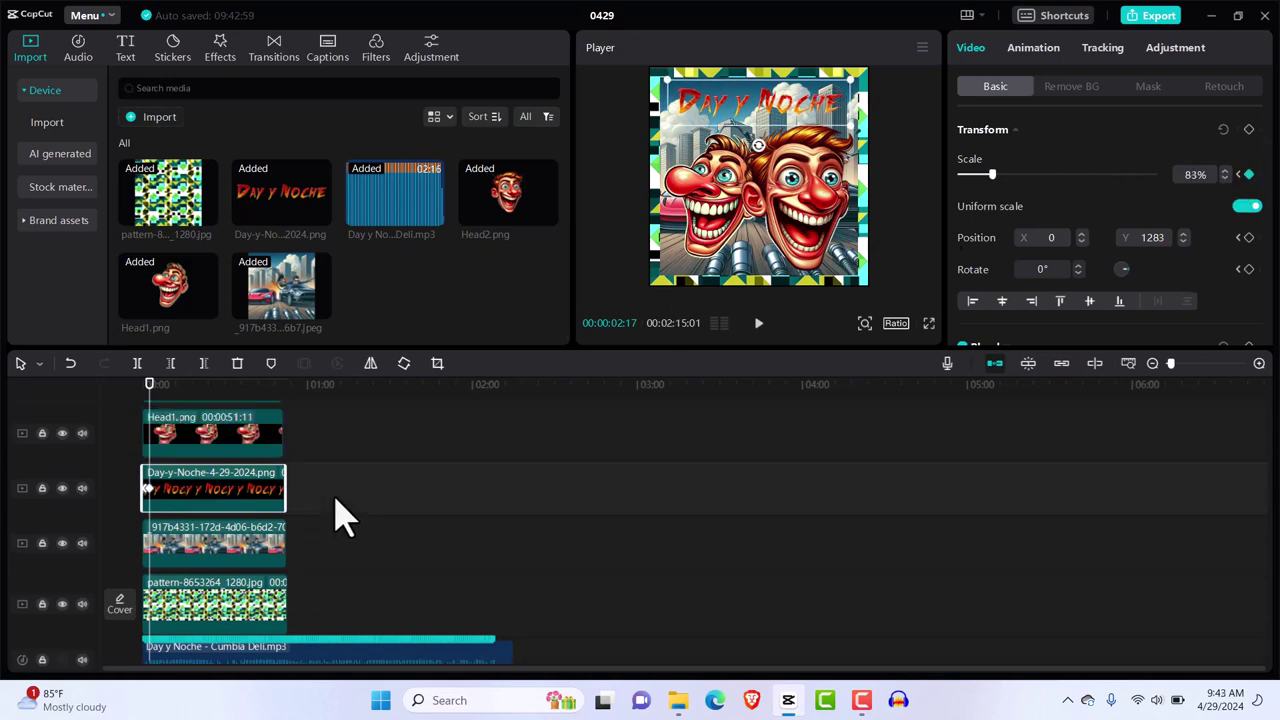
Bring the playhead back near the title's latest scale keyframe, at about 00:00:02:22.
left_click(334, 505)
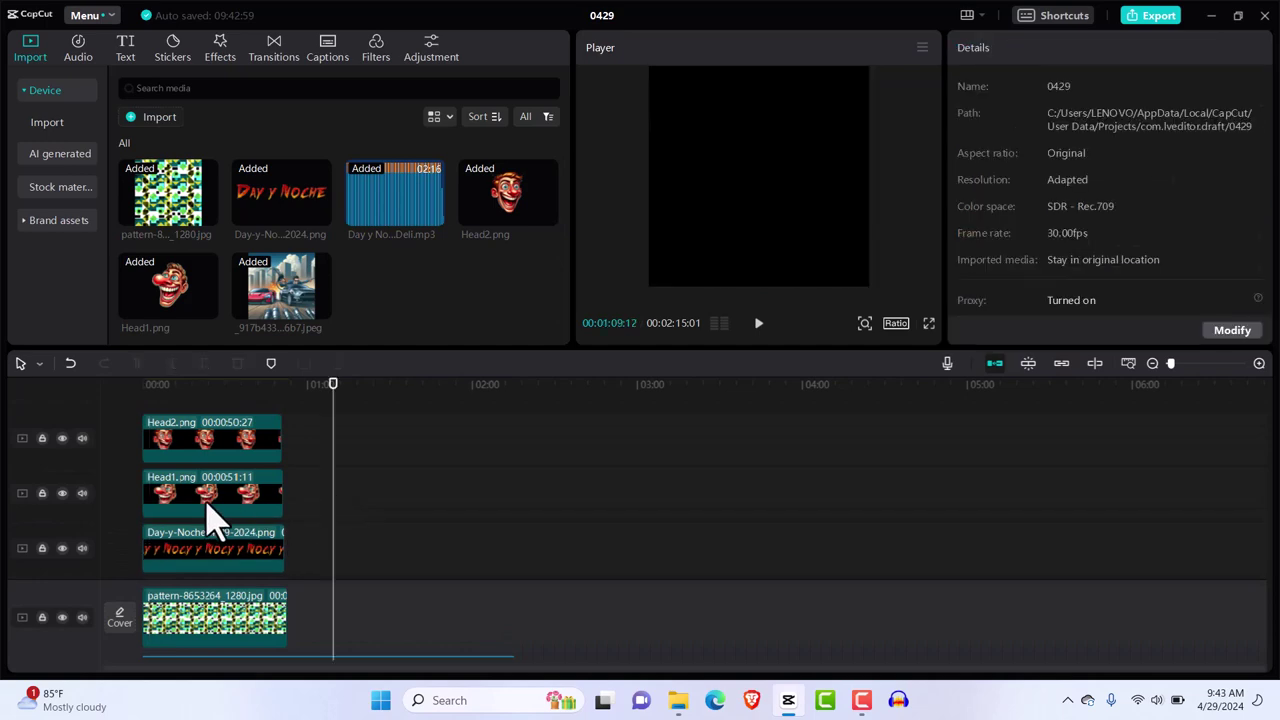
left_click(215, 515)
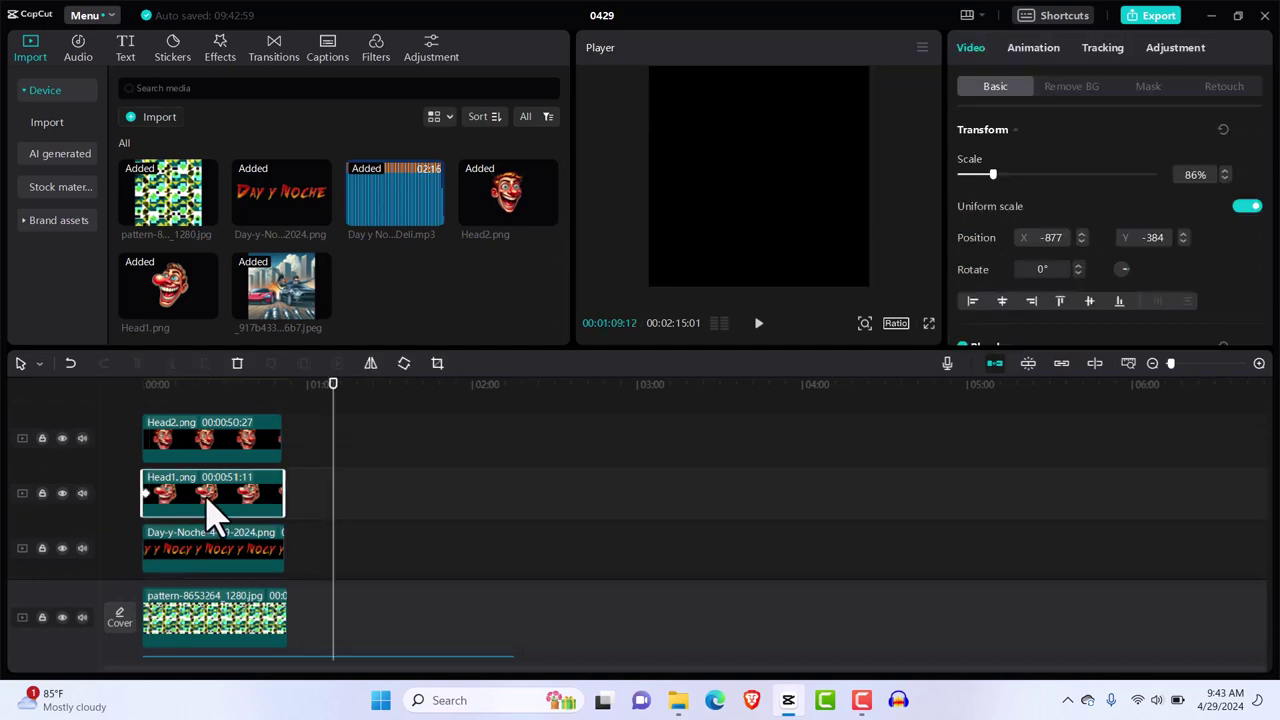
left_click(334, 396)
left_click_drag(334, 396, 158, 418)
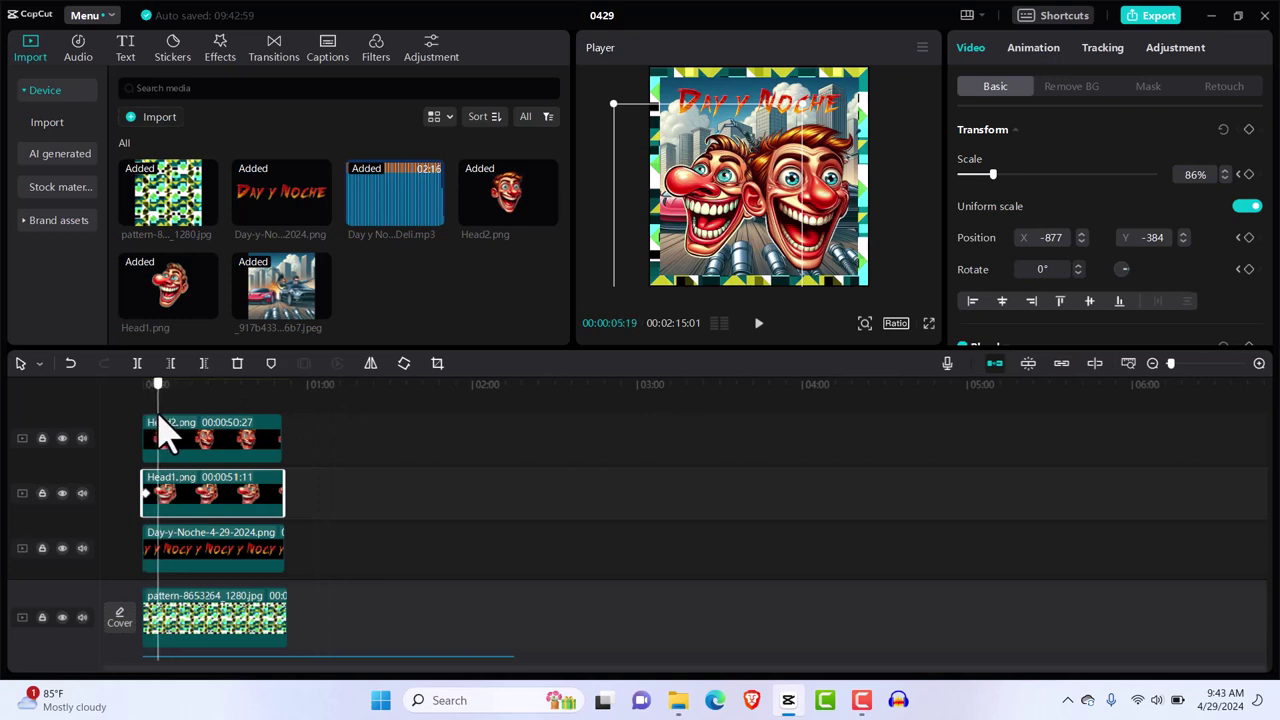
left_click(194, 634)
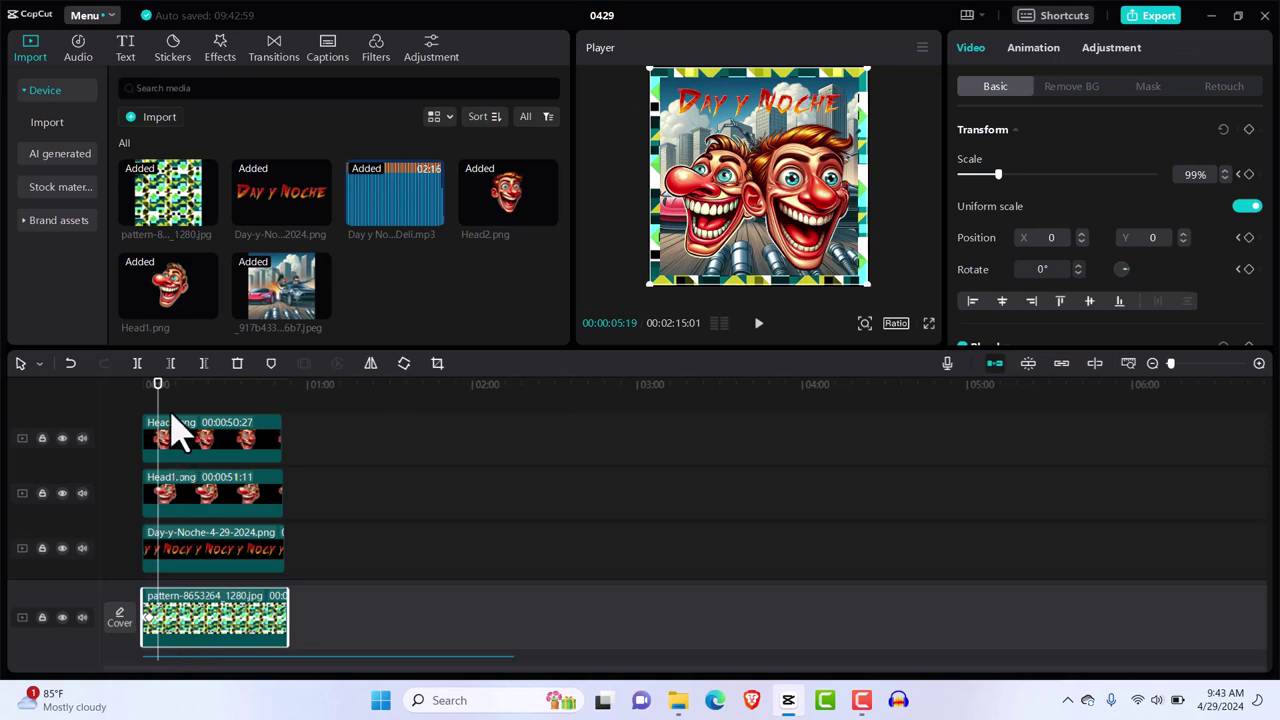
left_click_drag(158, 398, 149, 399)
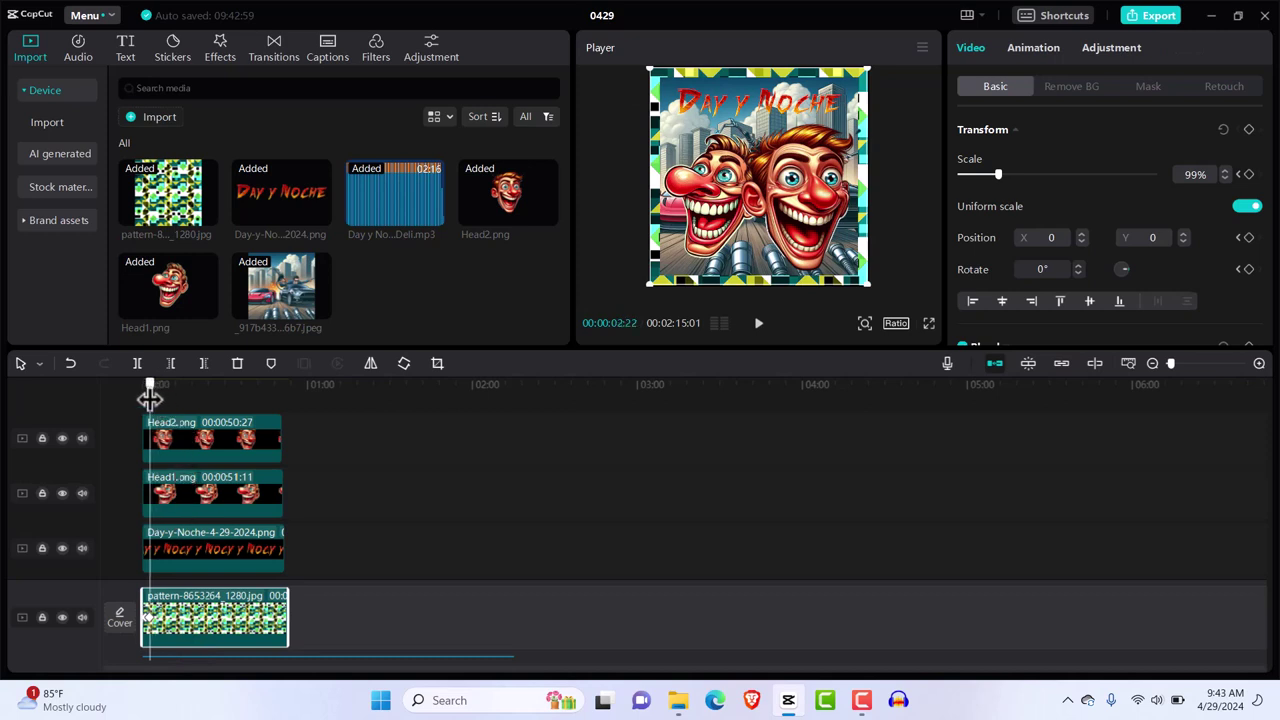
left_click(165, 562)
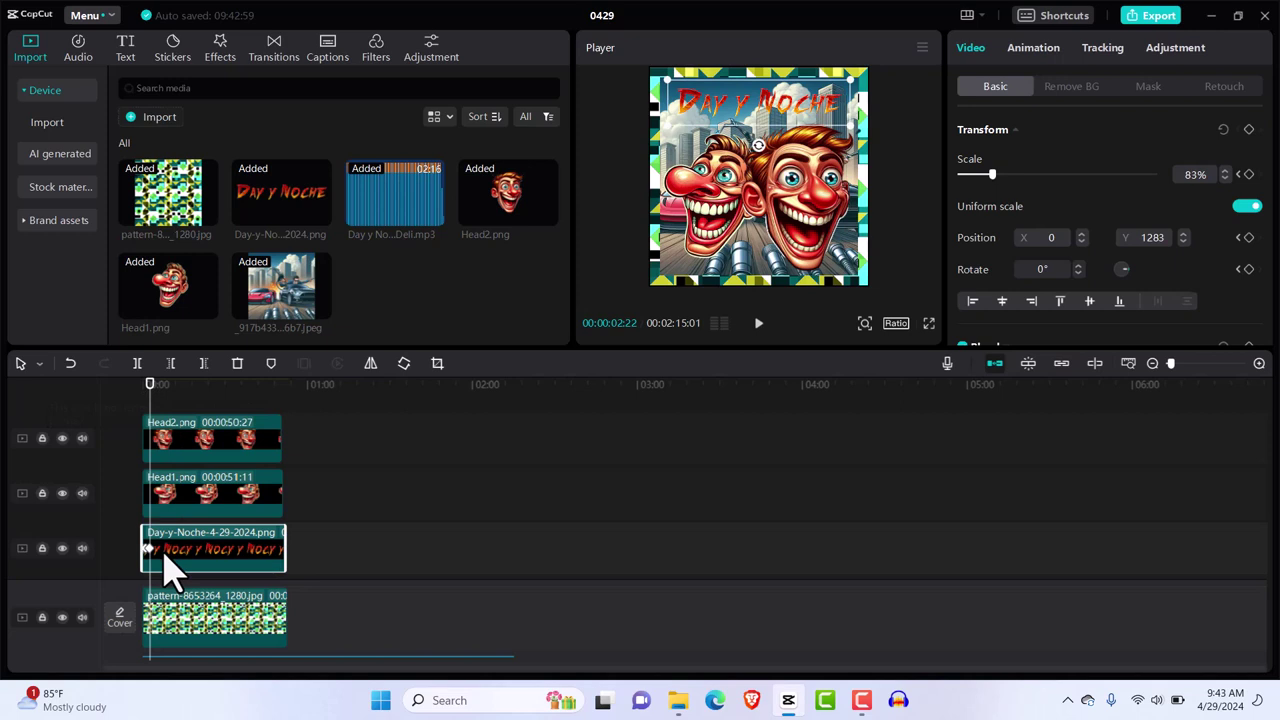
Scale the Head1 image to 98% at 00:00:02:22.
left_click(165, 494)
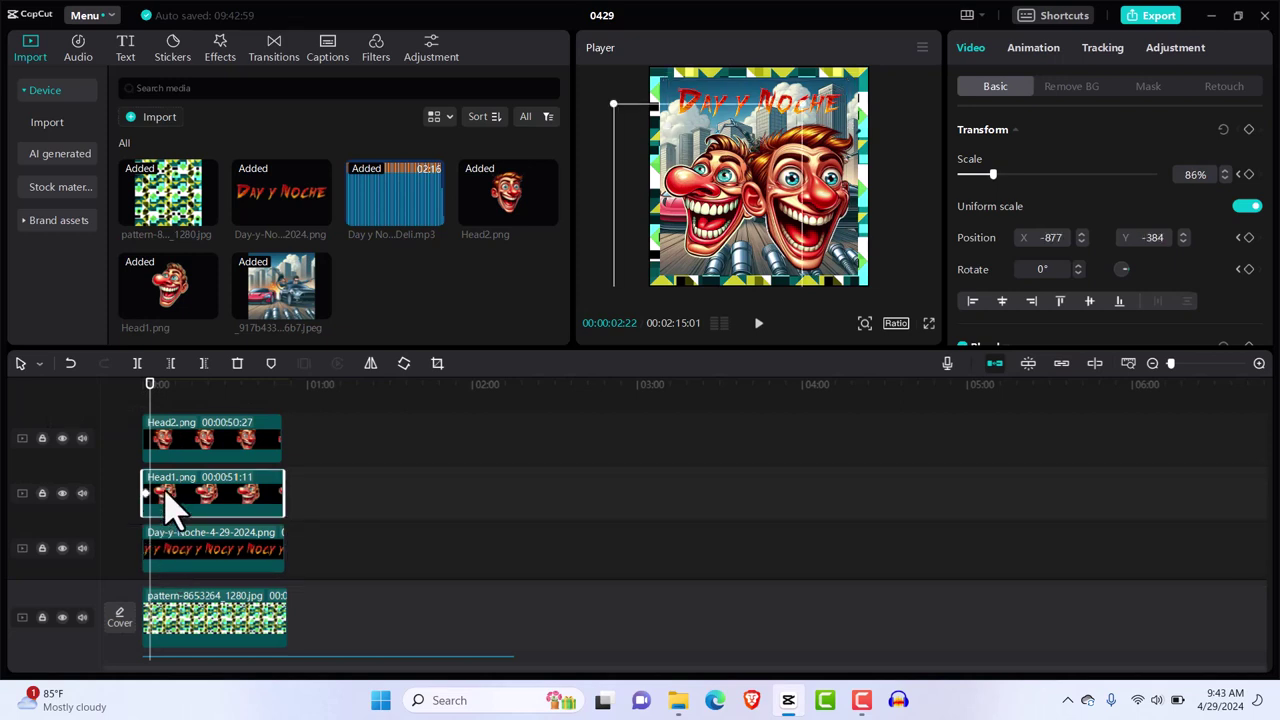
left_click(1226, 174)
left_click(1226, 174)
left_click(1226, 174)
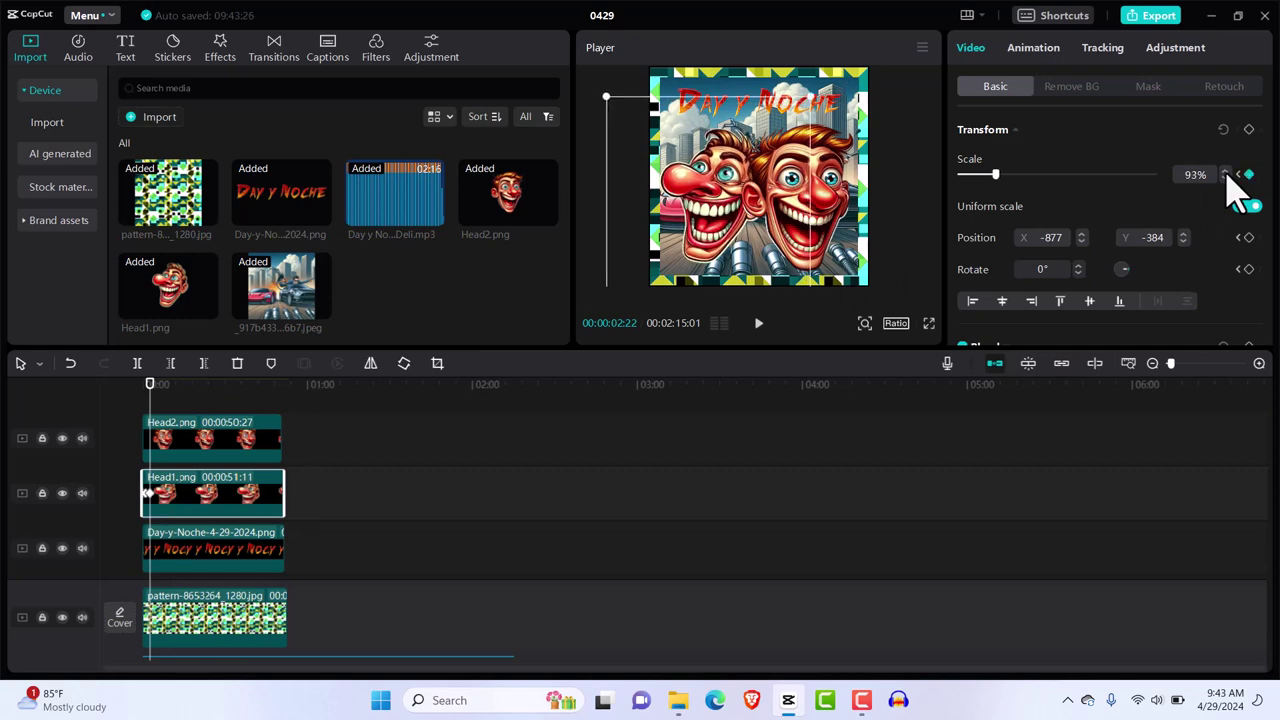
left_click(1226, 174)
left_click(1226, 174)
left_click(1226, 174)
left_click(1226, 174)
left_click(1226, 174)
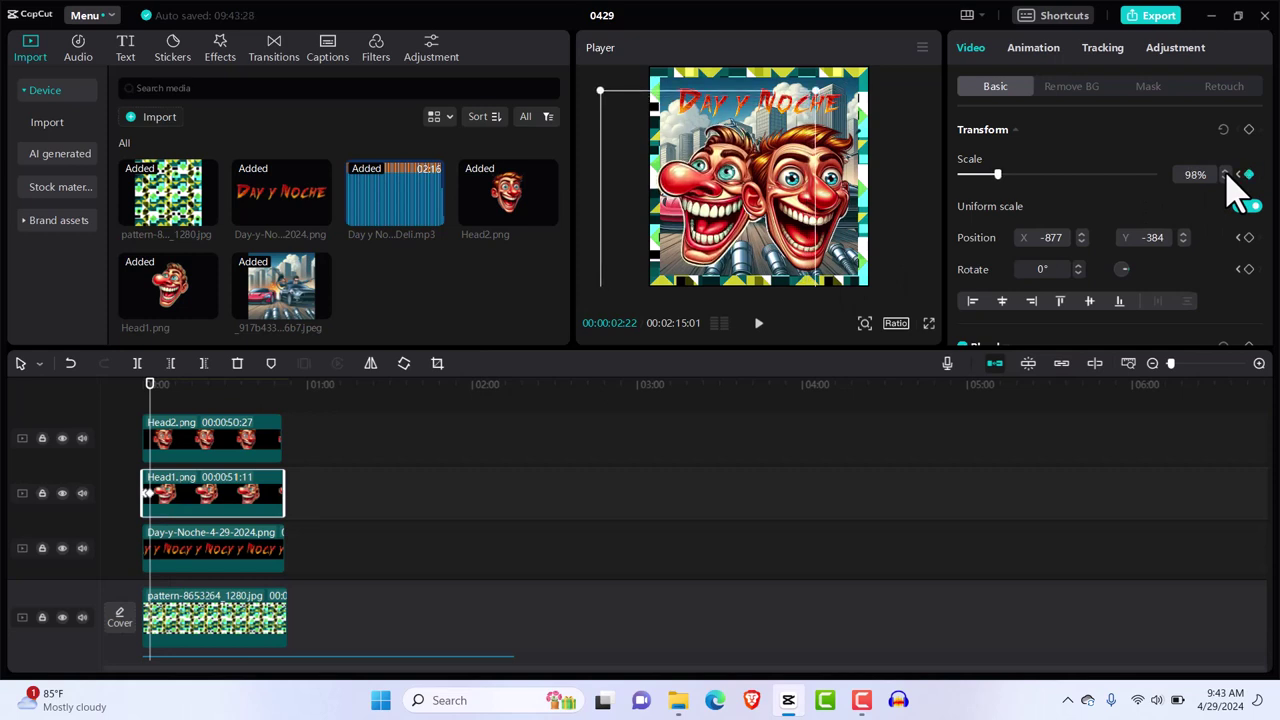
Scale the Head2 image down to 104% at 00:00:02:22.
left_click(231, 454)
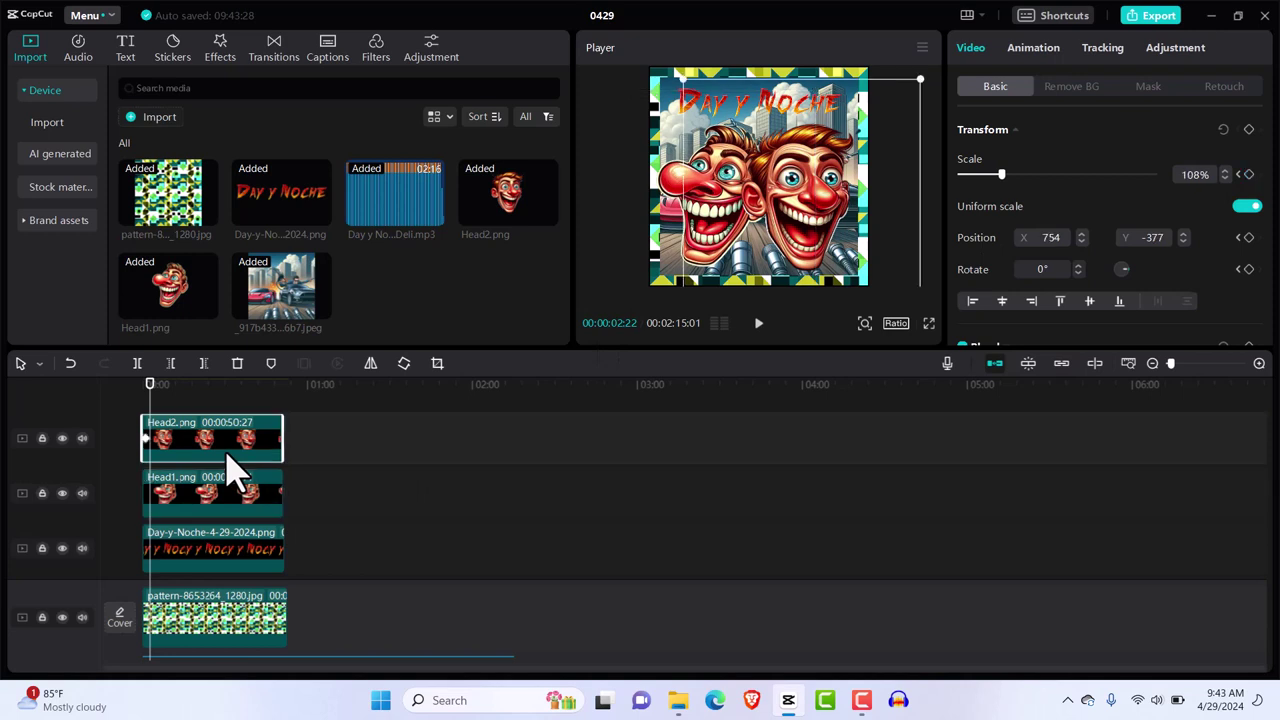
left_click(1225, 179)
left_click(1225, 179)
left_click(1225, 179)
left_click(1225, 179)
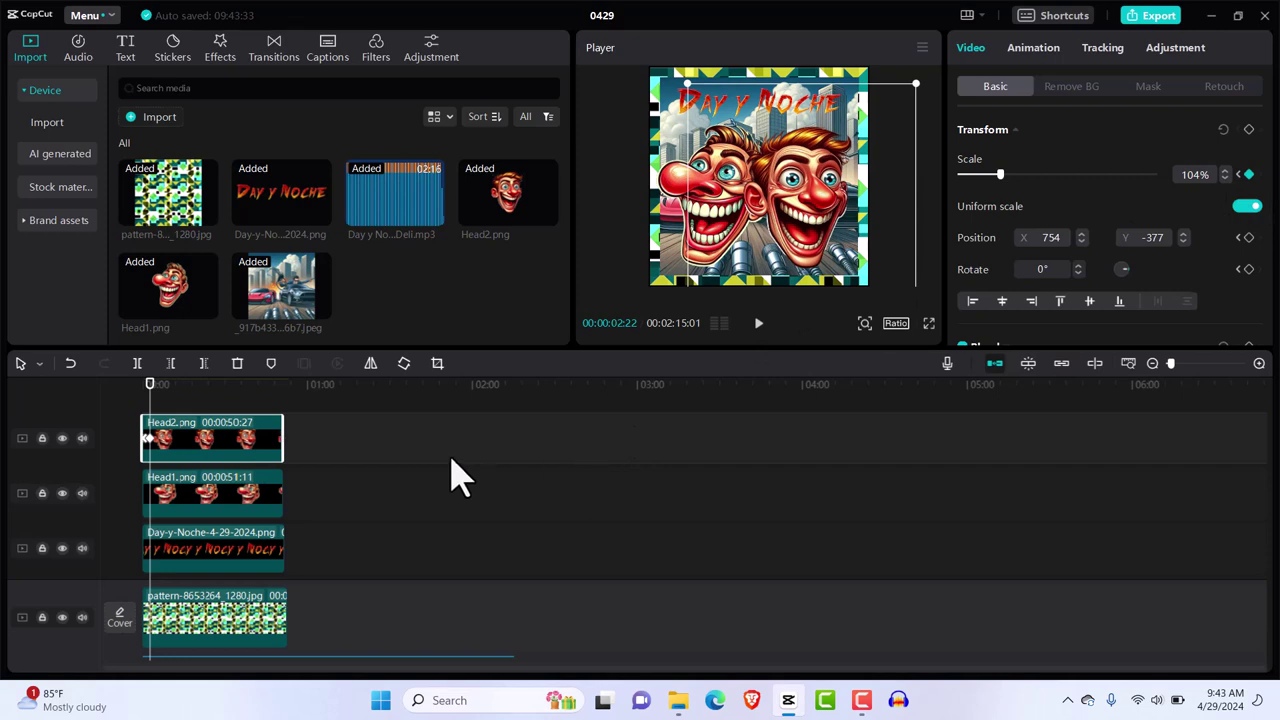
Colour the song's Marker 06 at 00:00:04:22 orange.
scroll(455, 478, "down", 3)
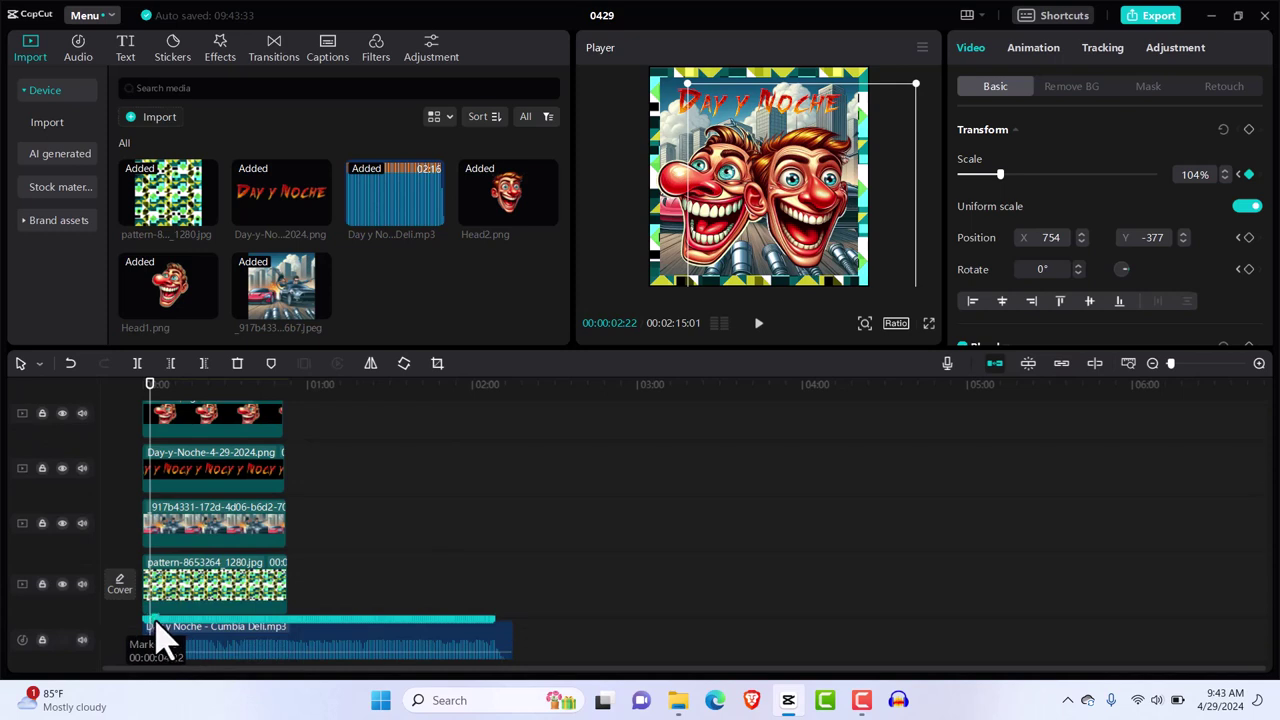
double_click(155, 628)
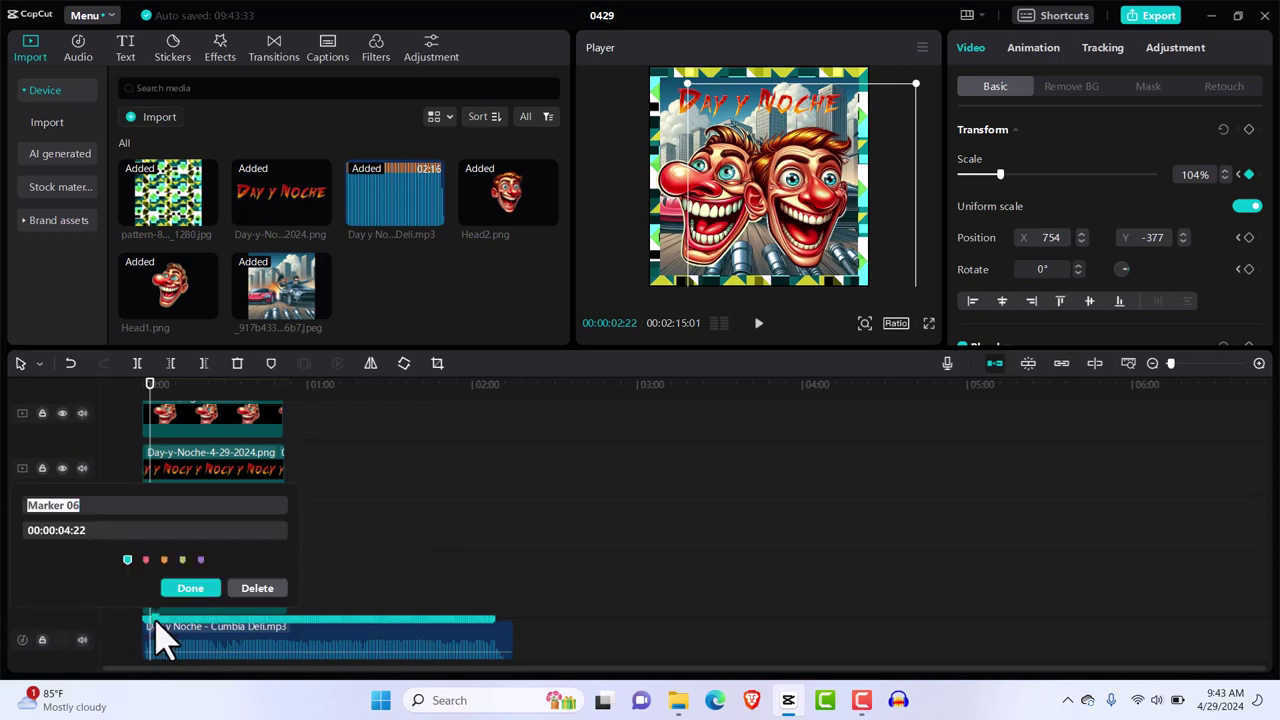
left_click(188, 592)
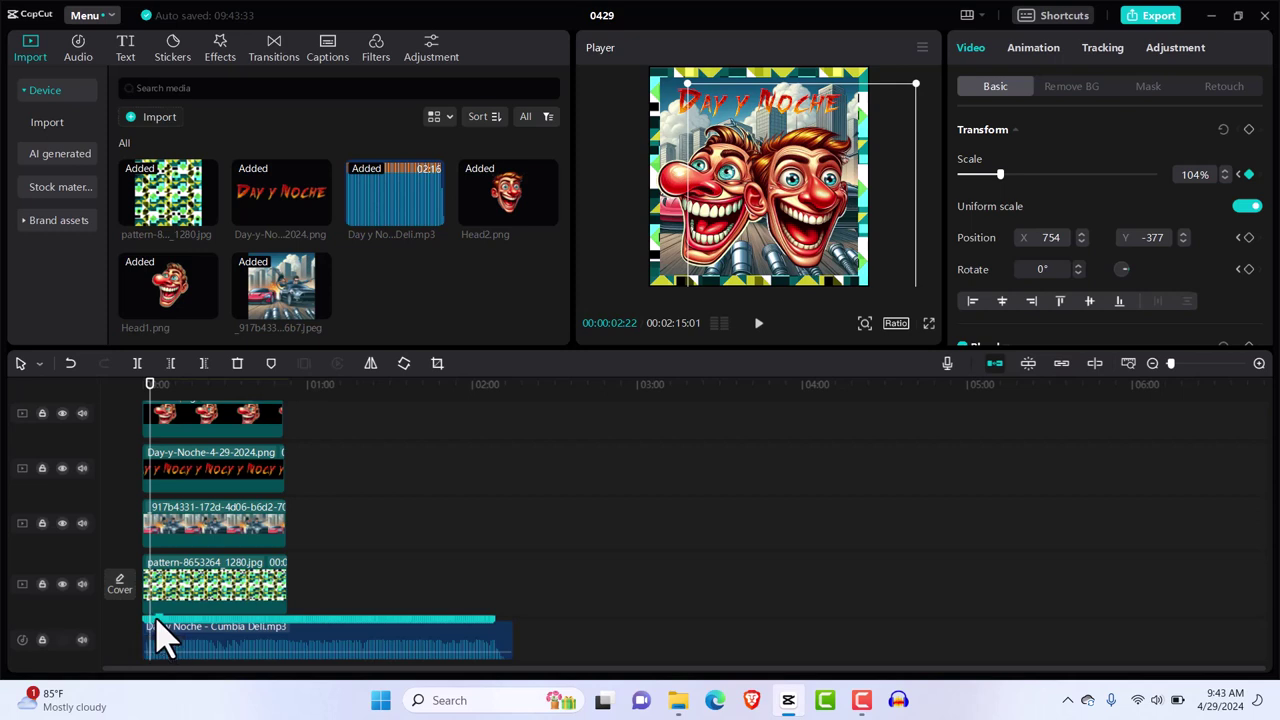
left_click(156, 624)
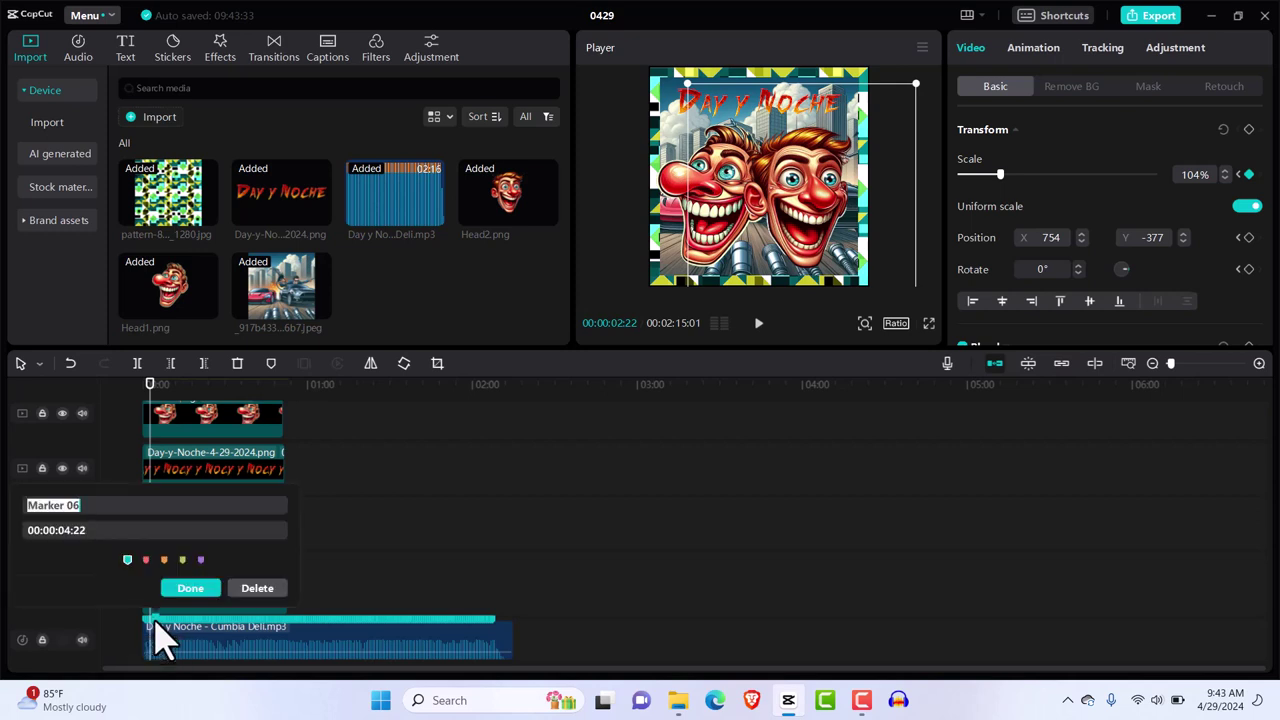
left_click(164, 560)
left_click(195, 590)
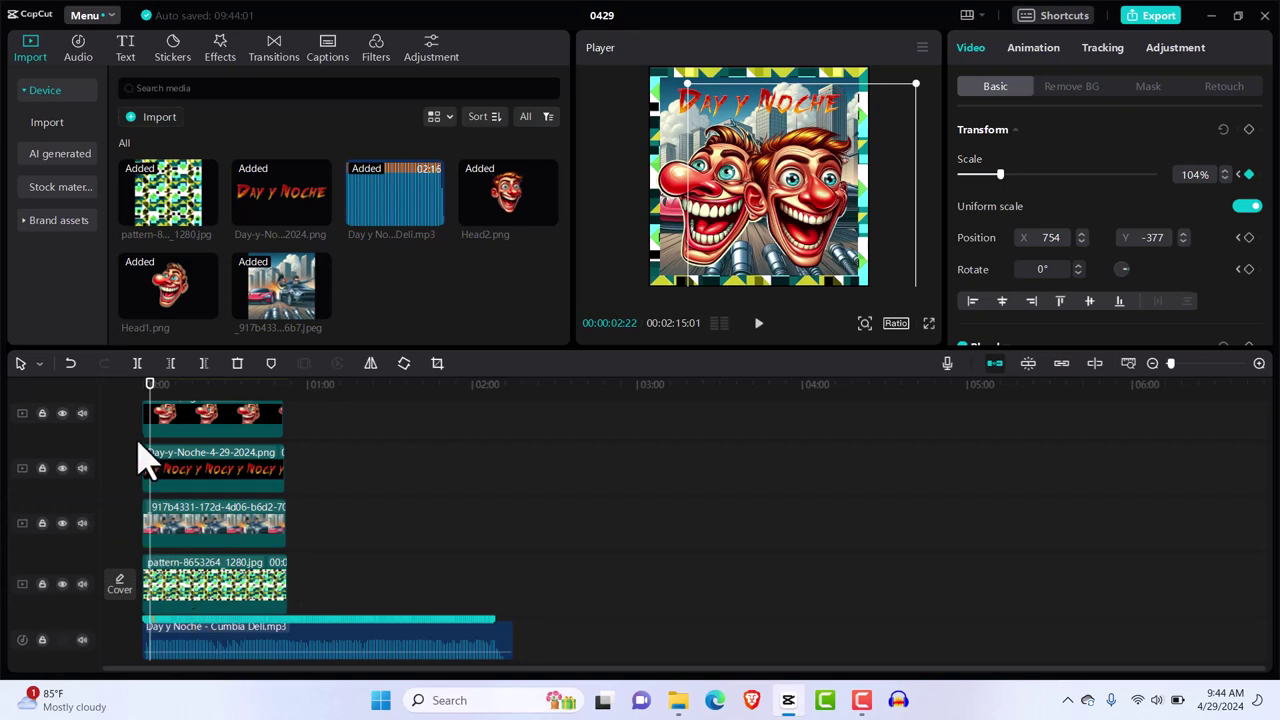
Move the playhead to 00:00:03:28 and scale the pattern image to 103% there.
left_click_drag(150, 397, 153, 397)
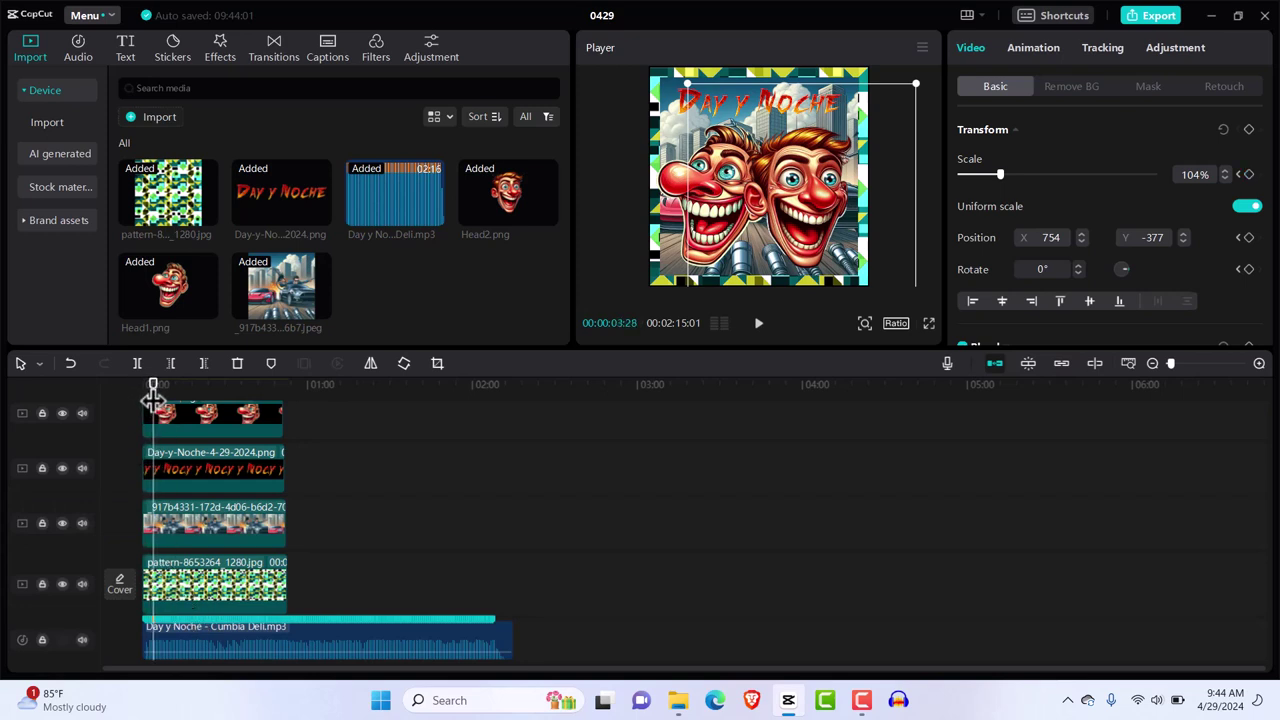
left_click(214, 594)
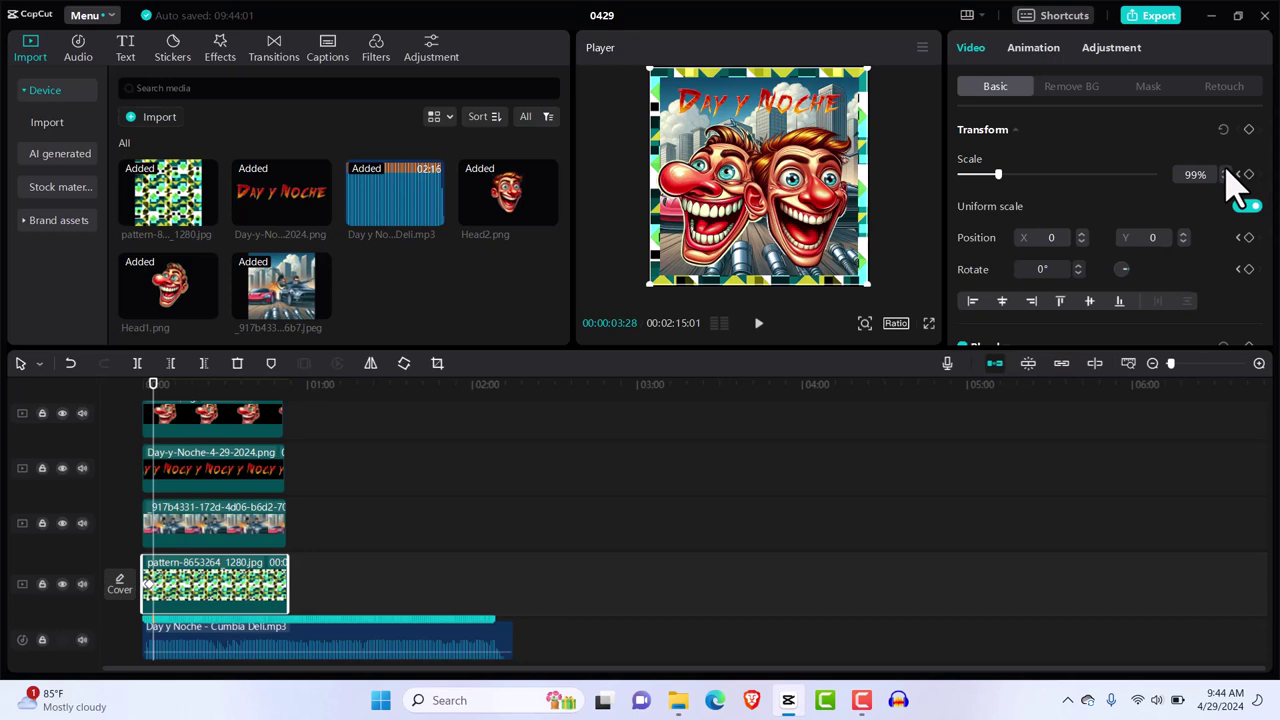
scroll(1228, 172, "up", 6)
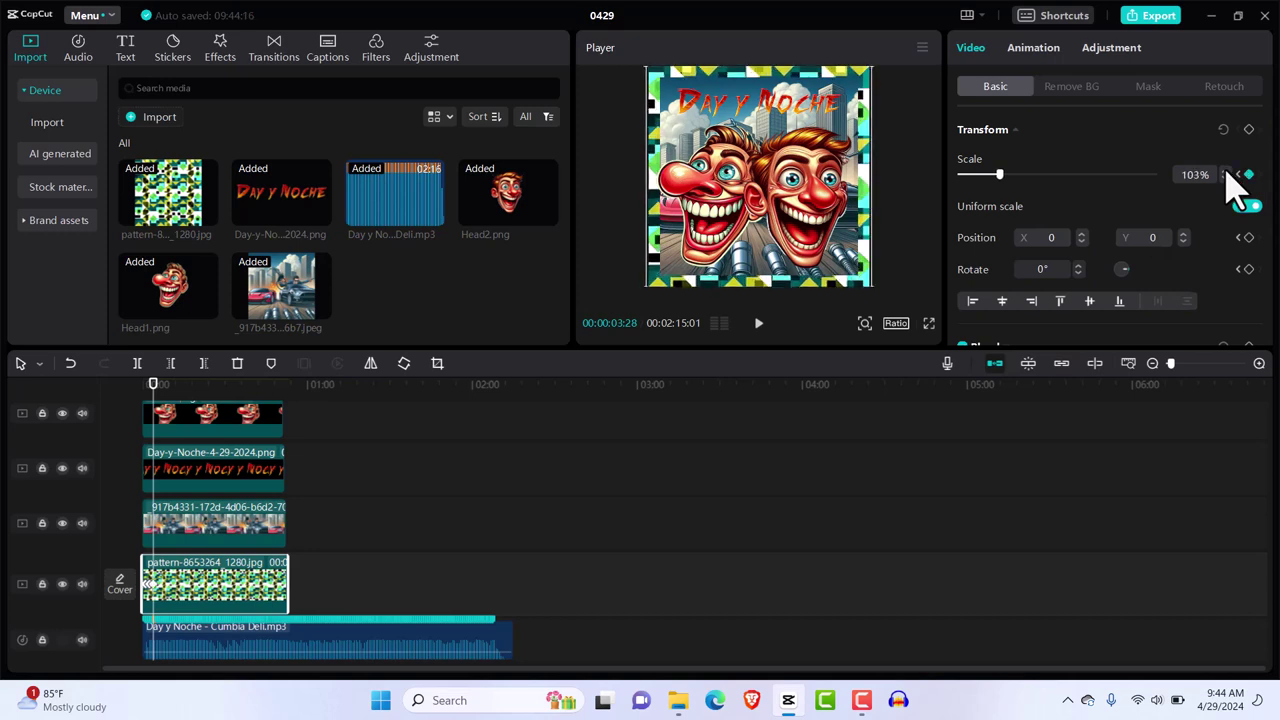
Scale the pattern image to 107% and the Day y Noche title image to 93% at 00:00:03:28.
scroll(1228, 172, "up", 2)
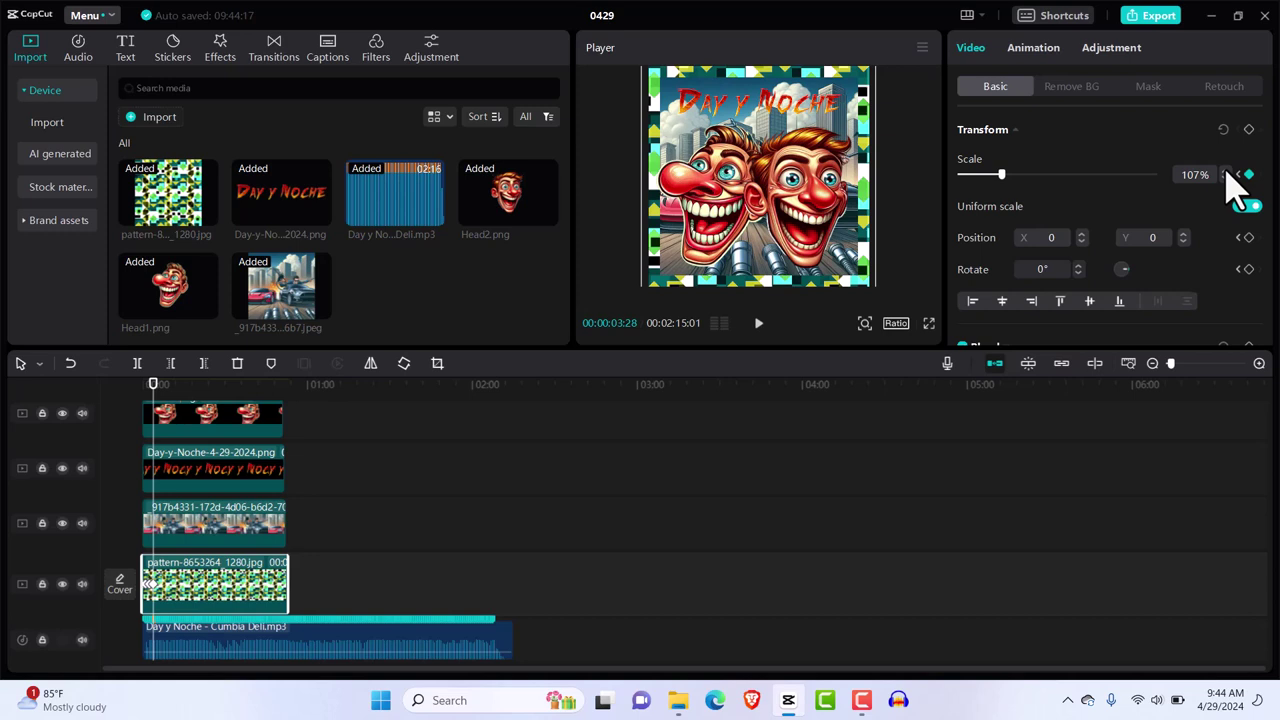
left_click(170, 488)
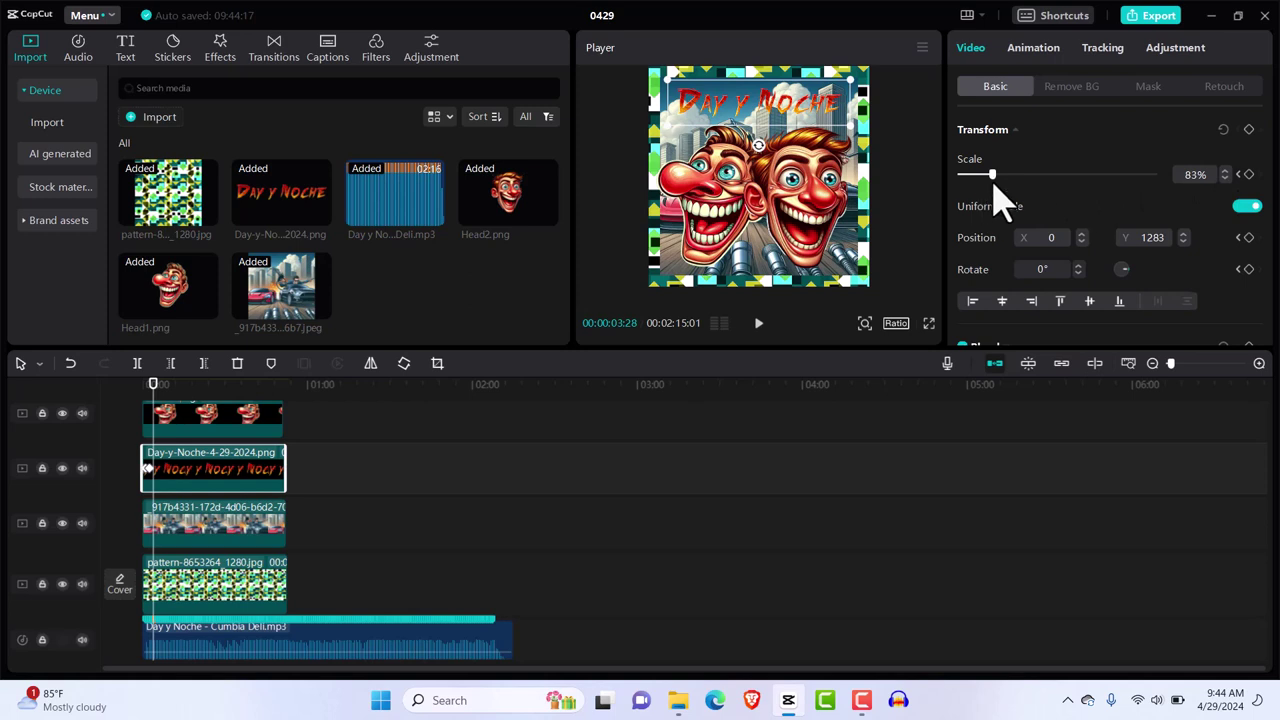
left_click_drag(995, 182, 999, 182)
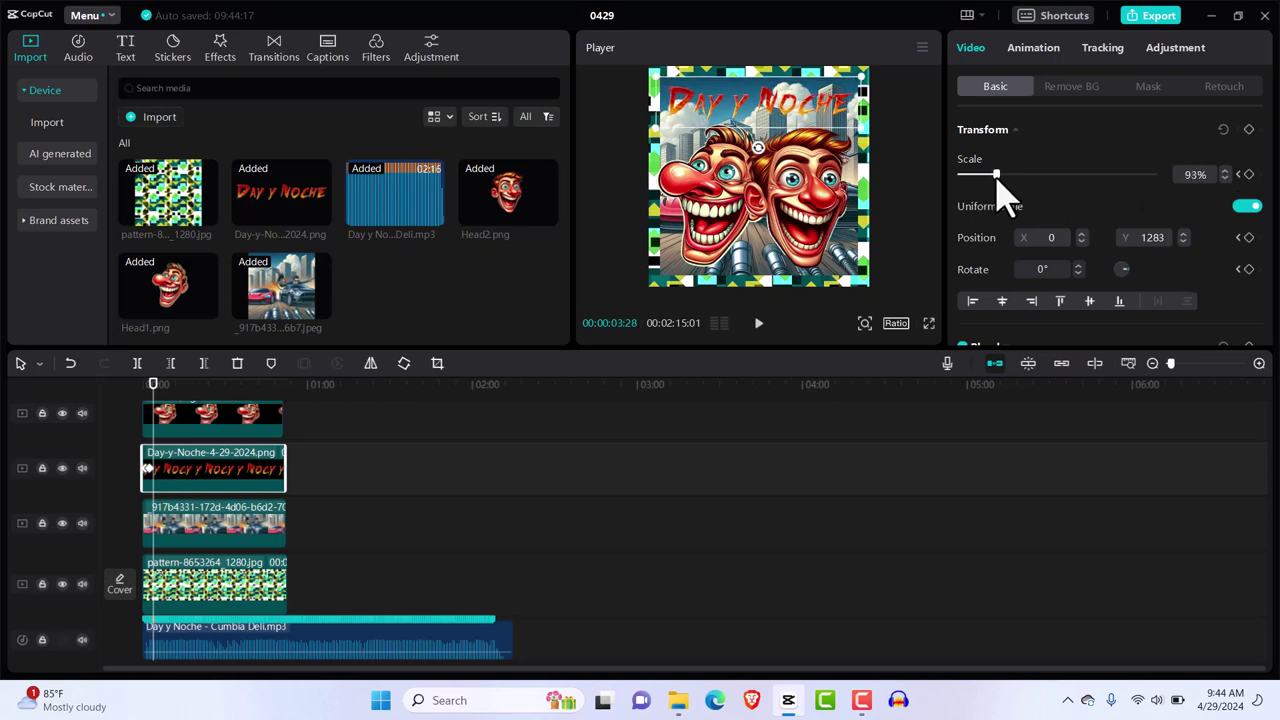
Scale the Head1 image down to 84% and slightly reduce the Head2 image's scale at 00:00:03:28.
left_click(245, 430)
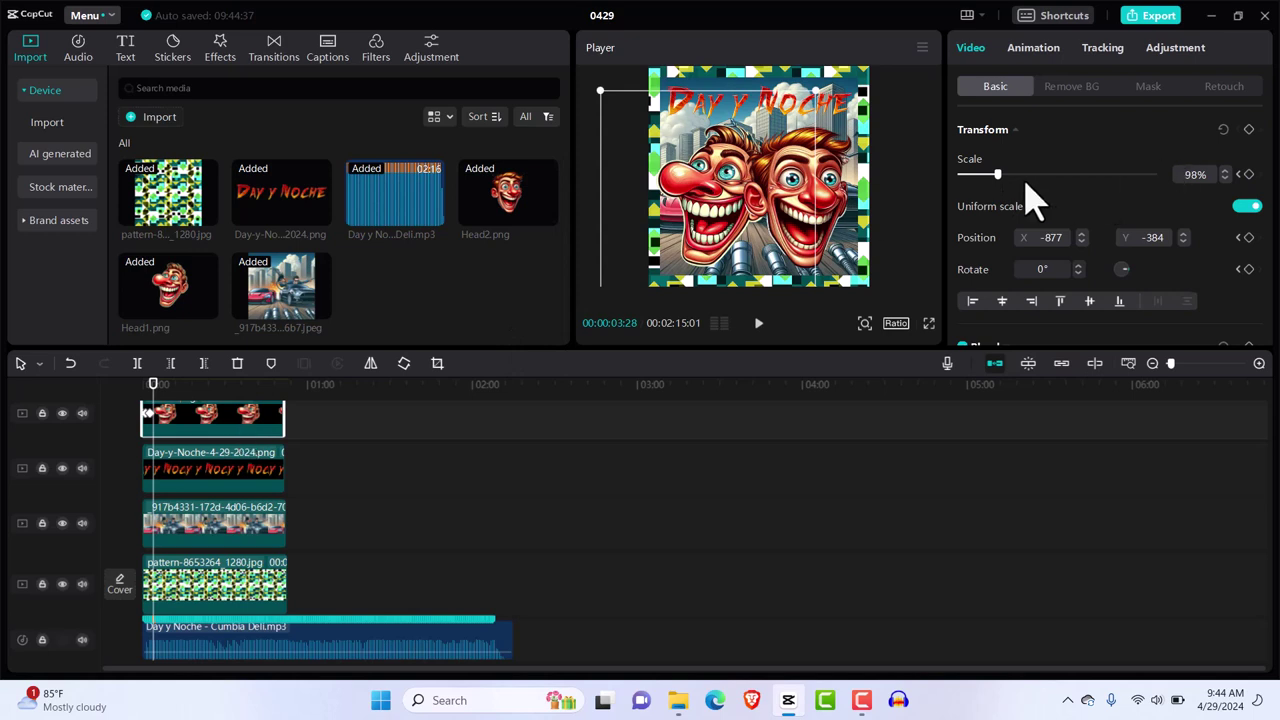
left_click_drag(999, 180, 994, 180)
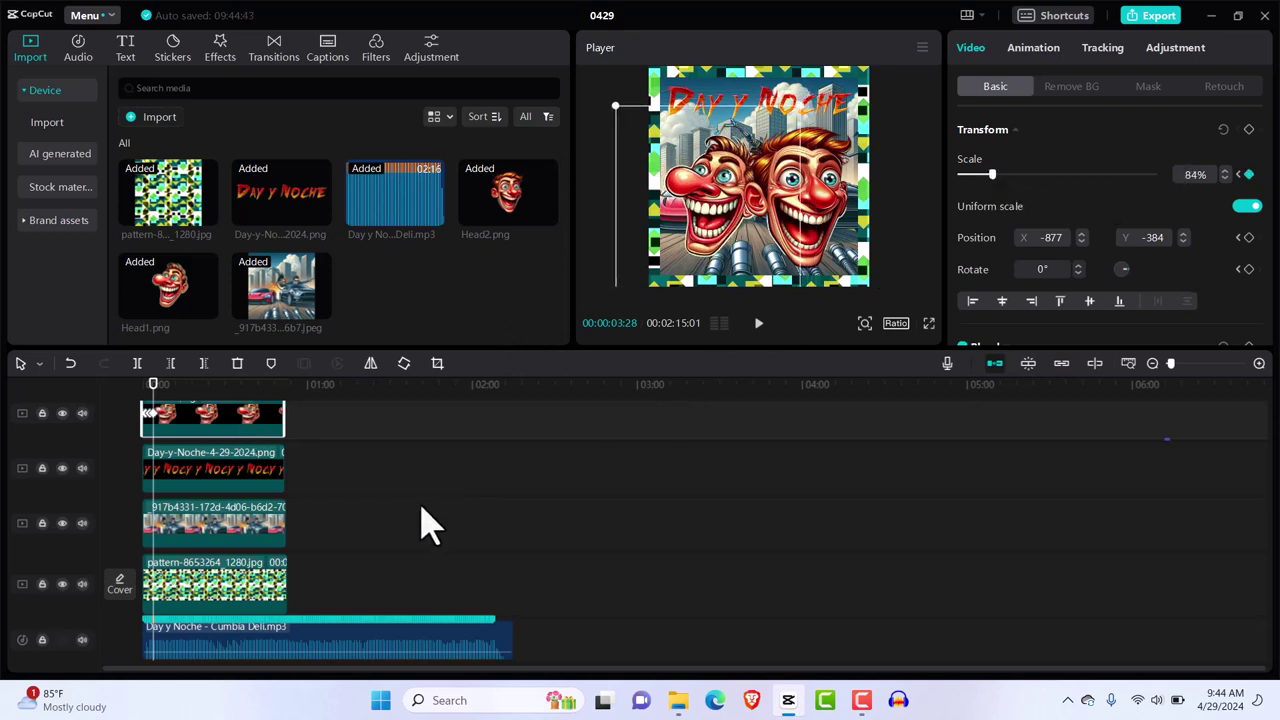
scroll(420, 525, "up", 1)
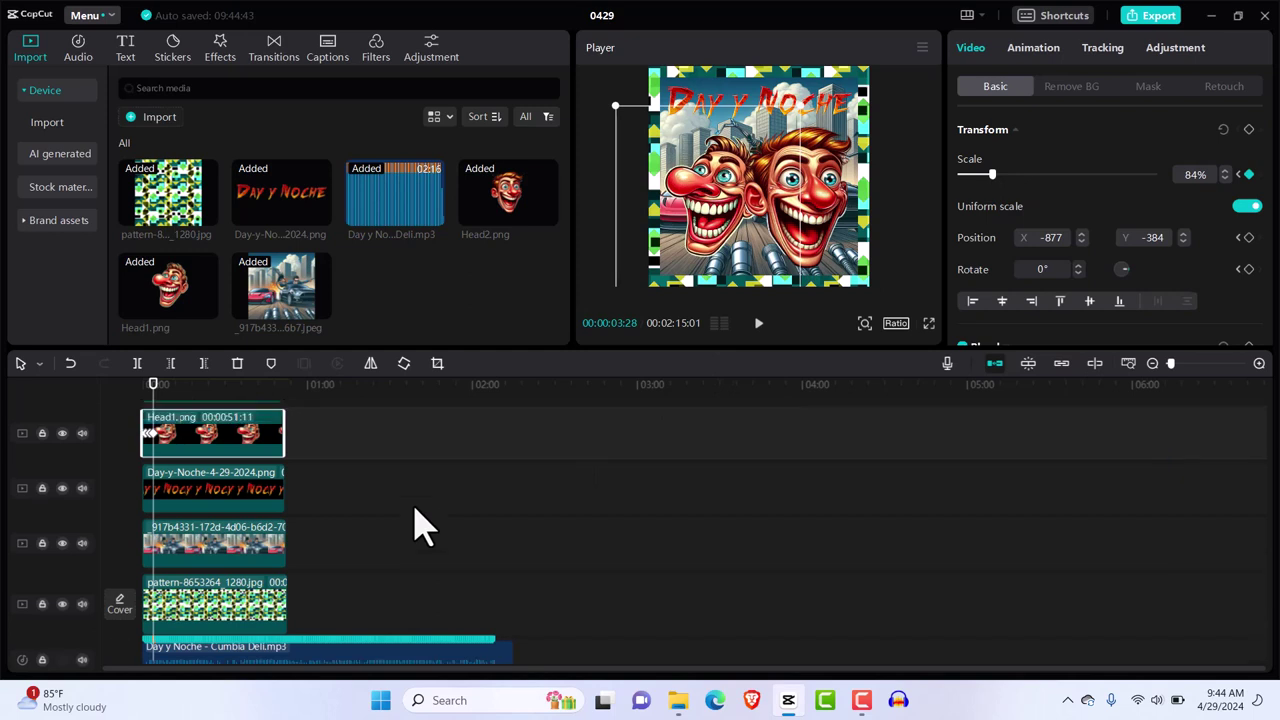
scroll(420, 525, "up", 1)
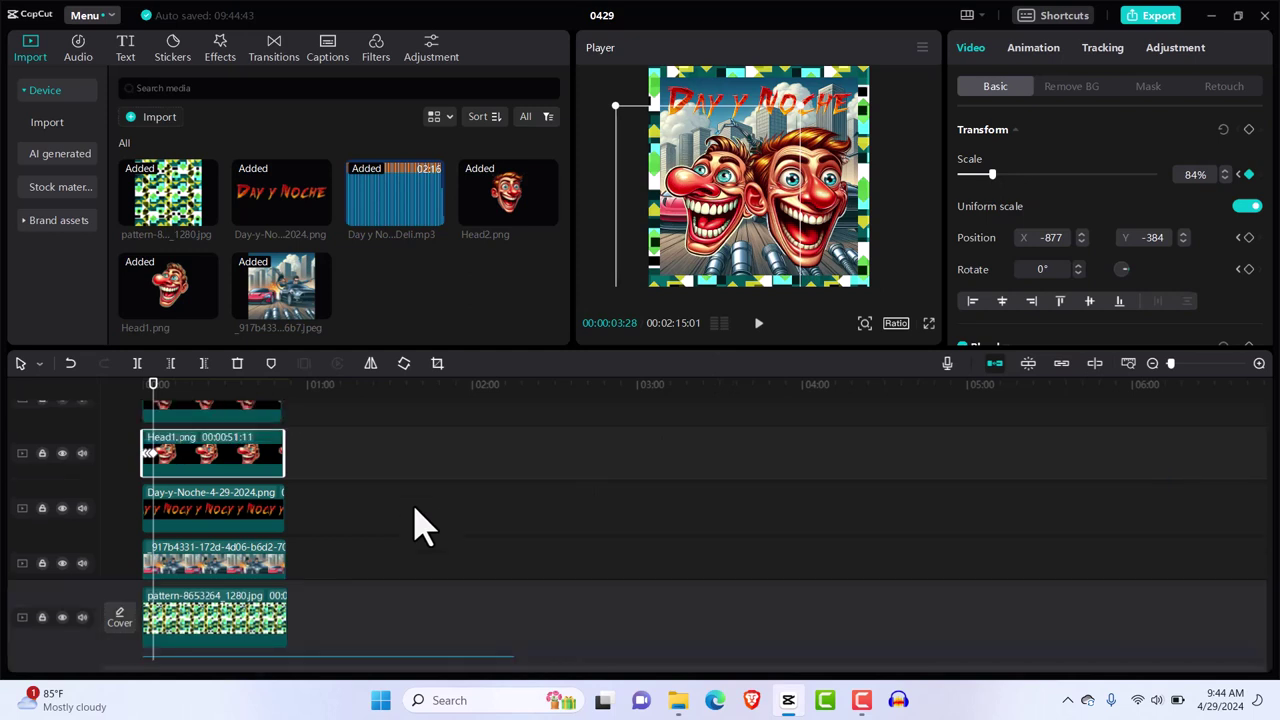
left_click(224, 416)
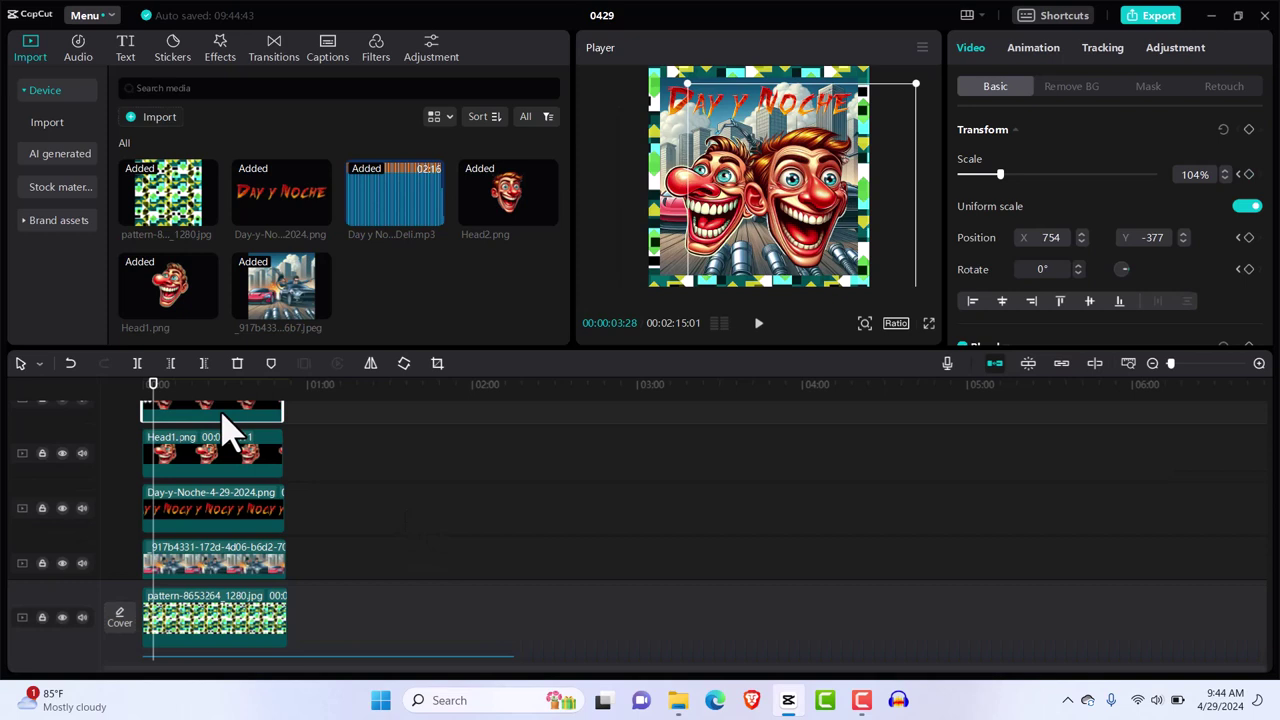
left_click_drag(1000, 175, 999, 175)
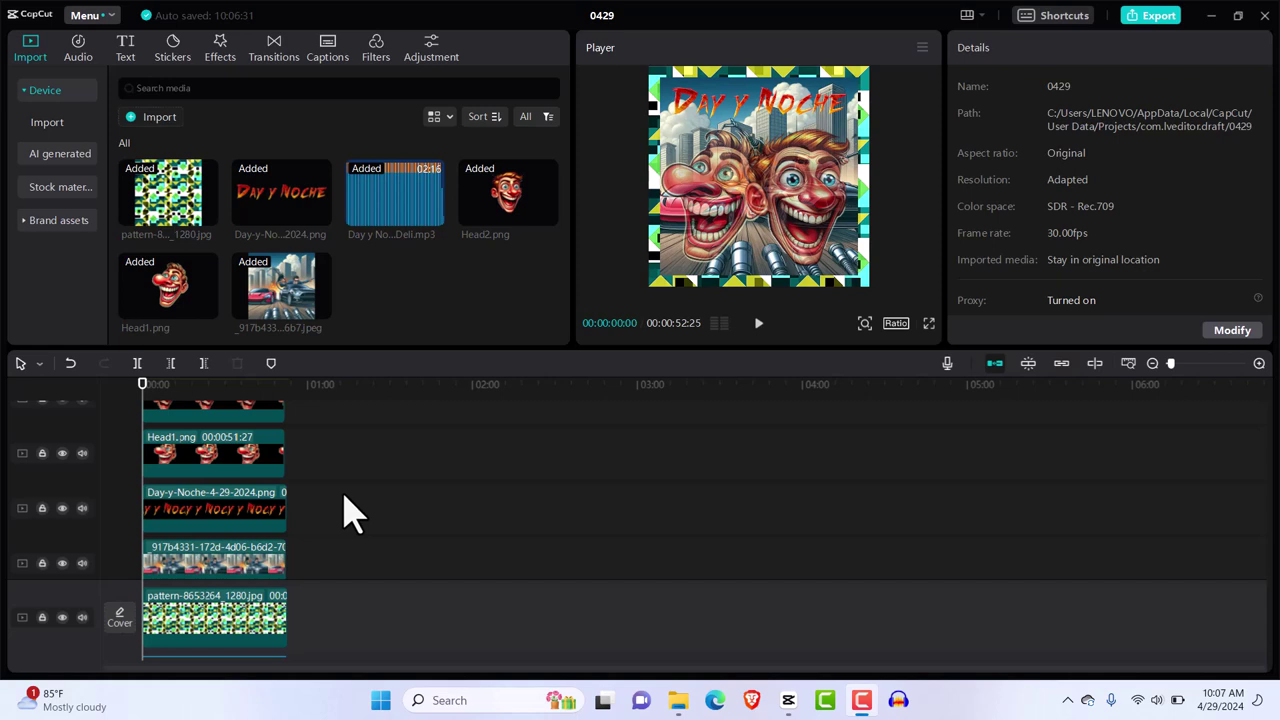
Play the keyframed visualizer from the beginning to review its animation.
scroll(350, 512, "up", 2)
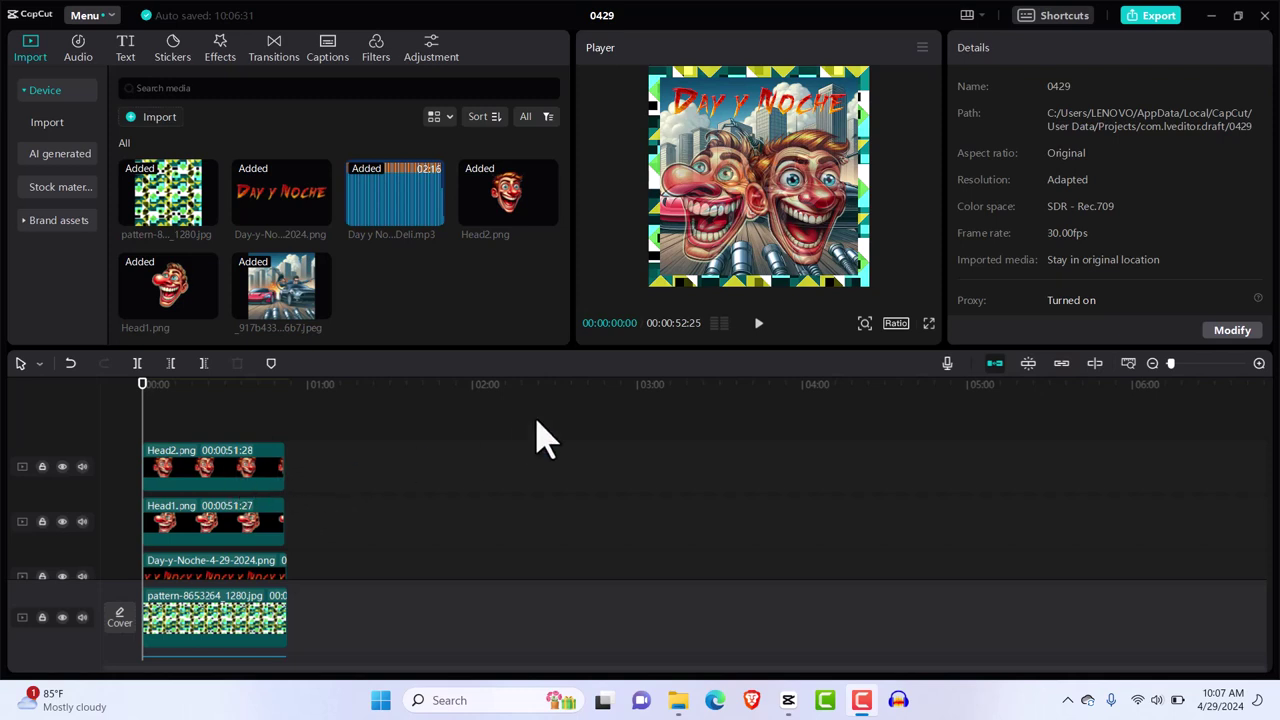
left_click(758, 325)
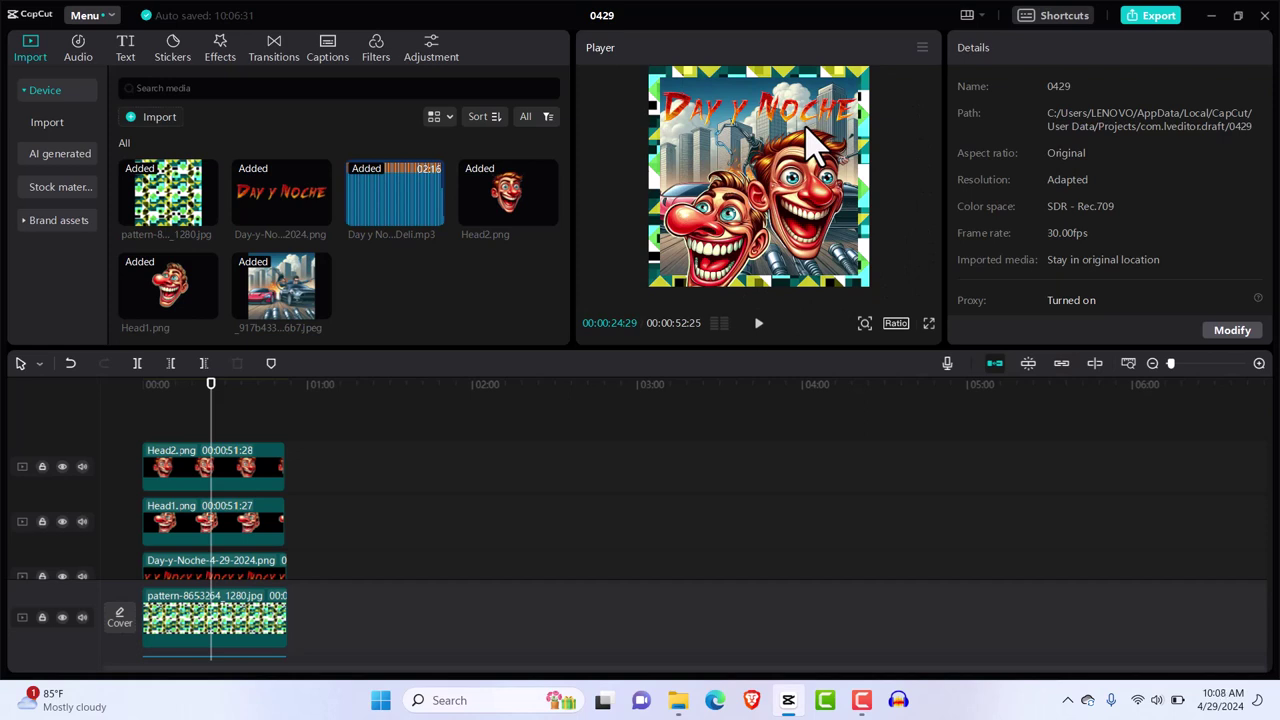
Change the project's aspect ratio from Original to 9:16.
left_click(895, 323)
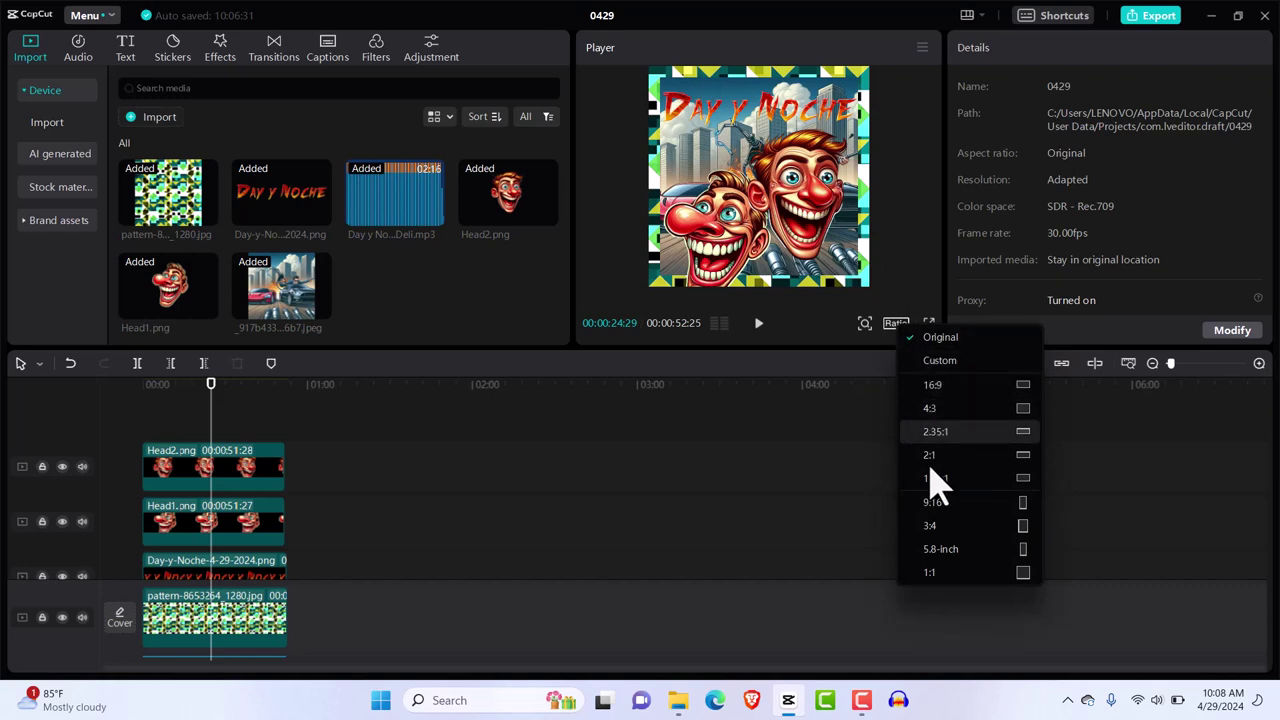
left_click(889, 326)
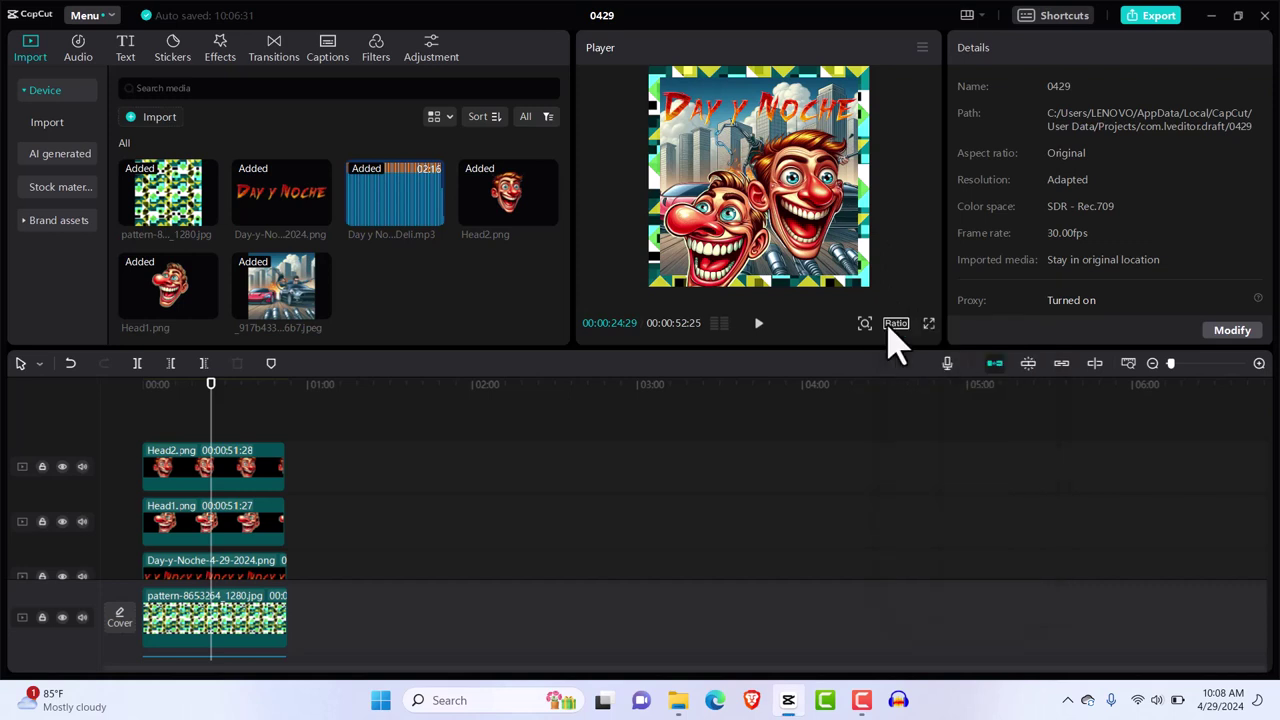
left_click(889, 326)
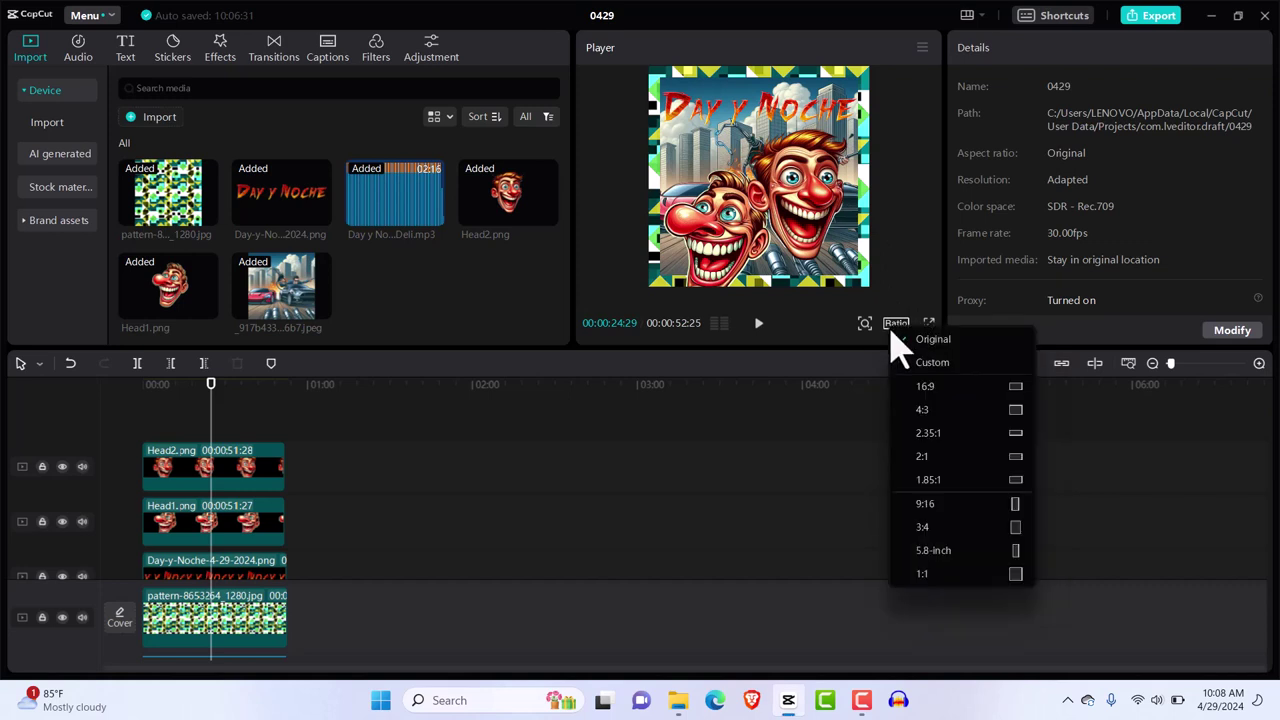
left_click(935, 506)
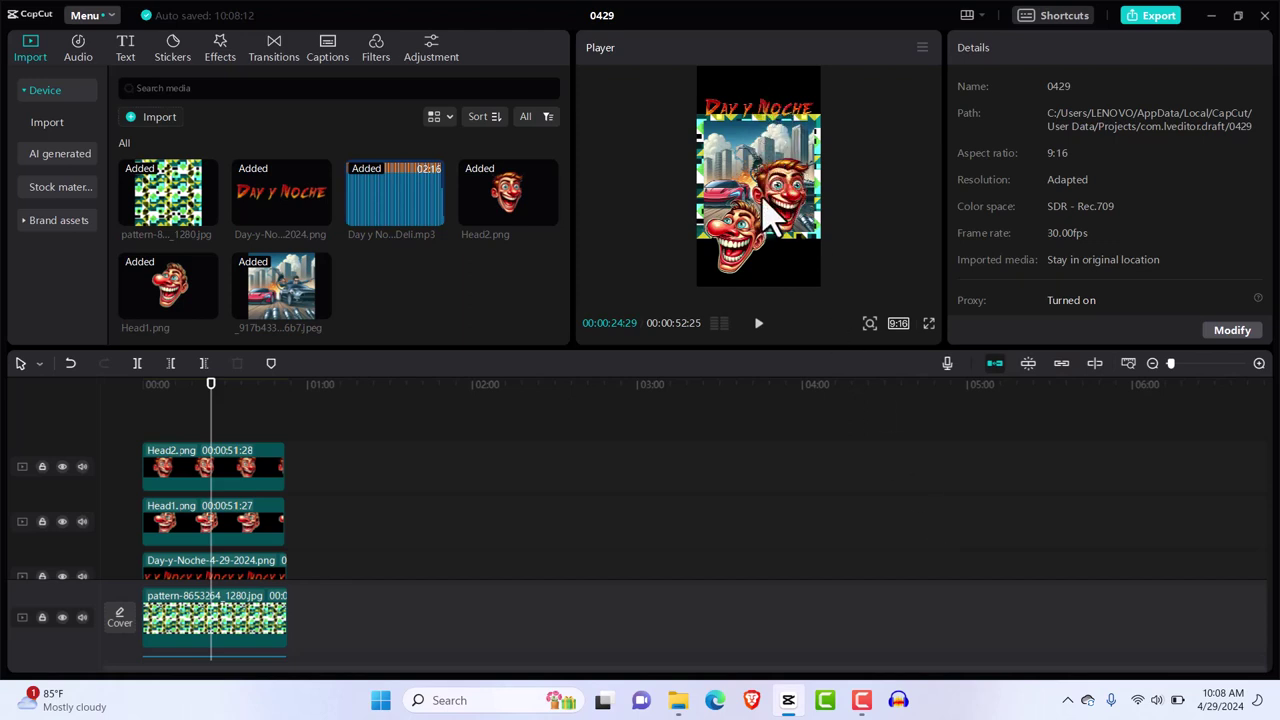
Switch the project's aspect ratio to 16:9 and preview the playback up to 00:00:39:03.
left_click(899, 325)
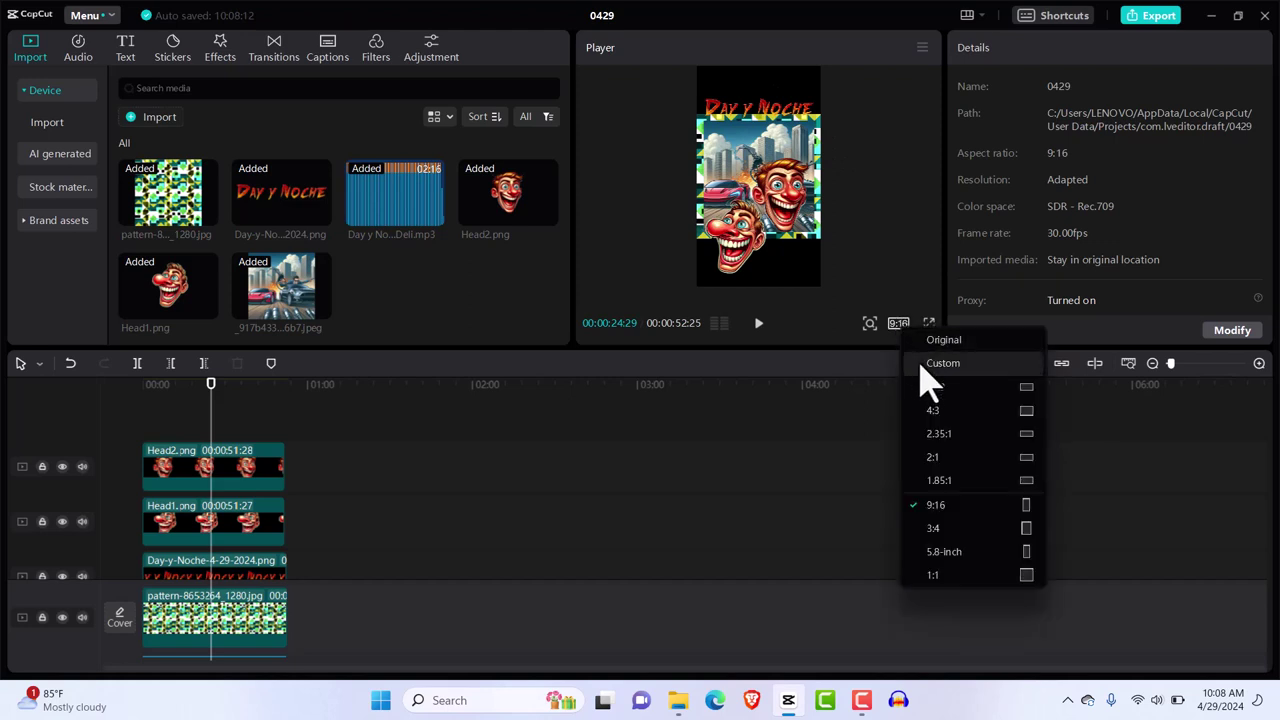
left_click(926, 389)
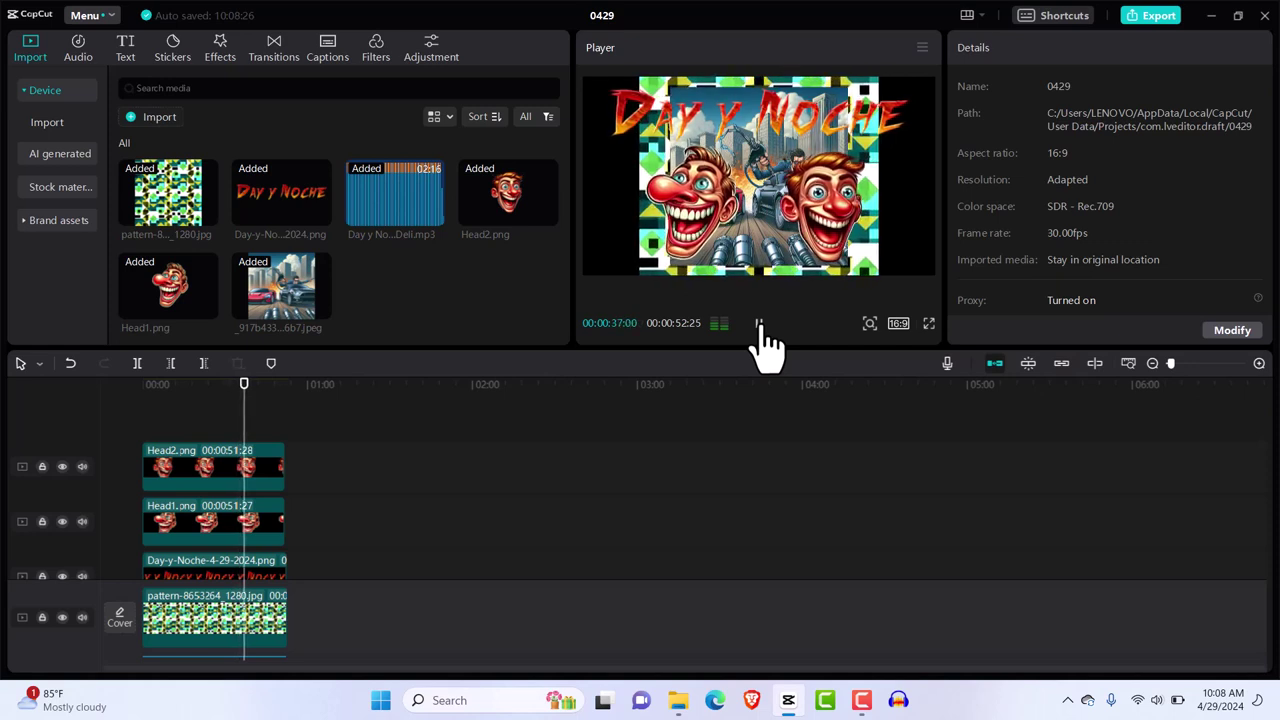
left_click(760, 324)
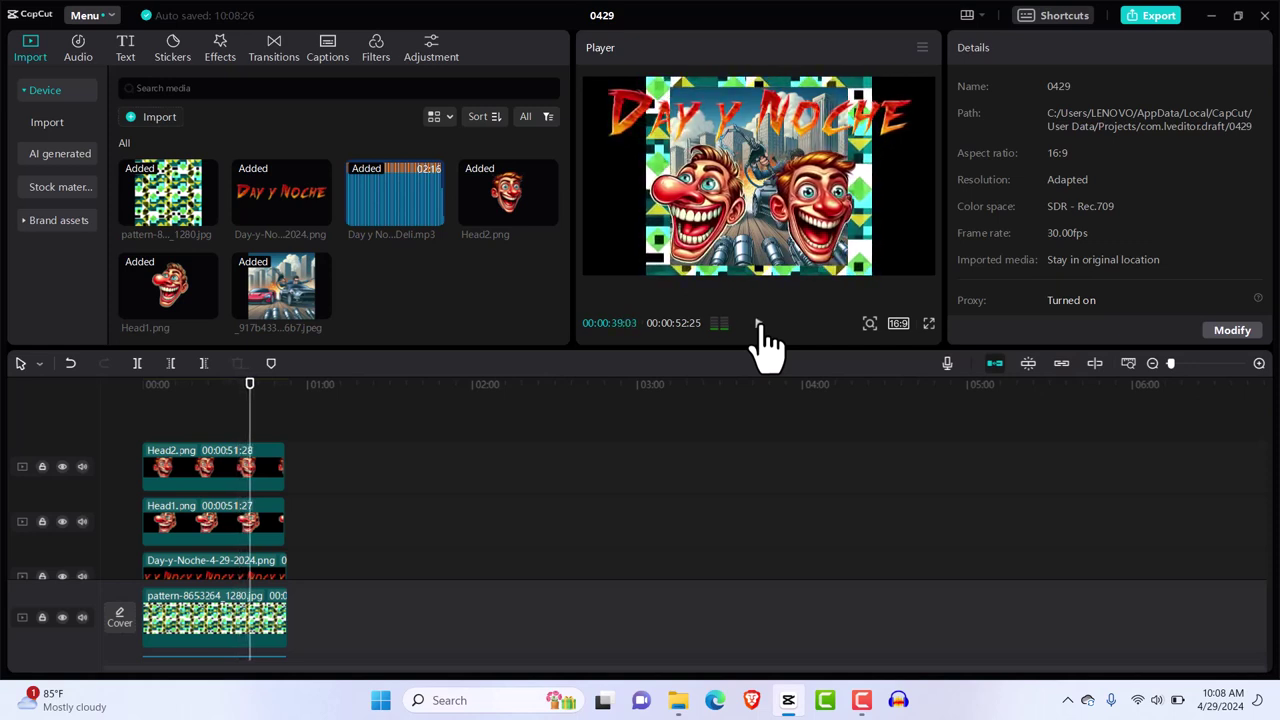
Set the project's aspect ratio to 1:1.
left_click(897, 324)
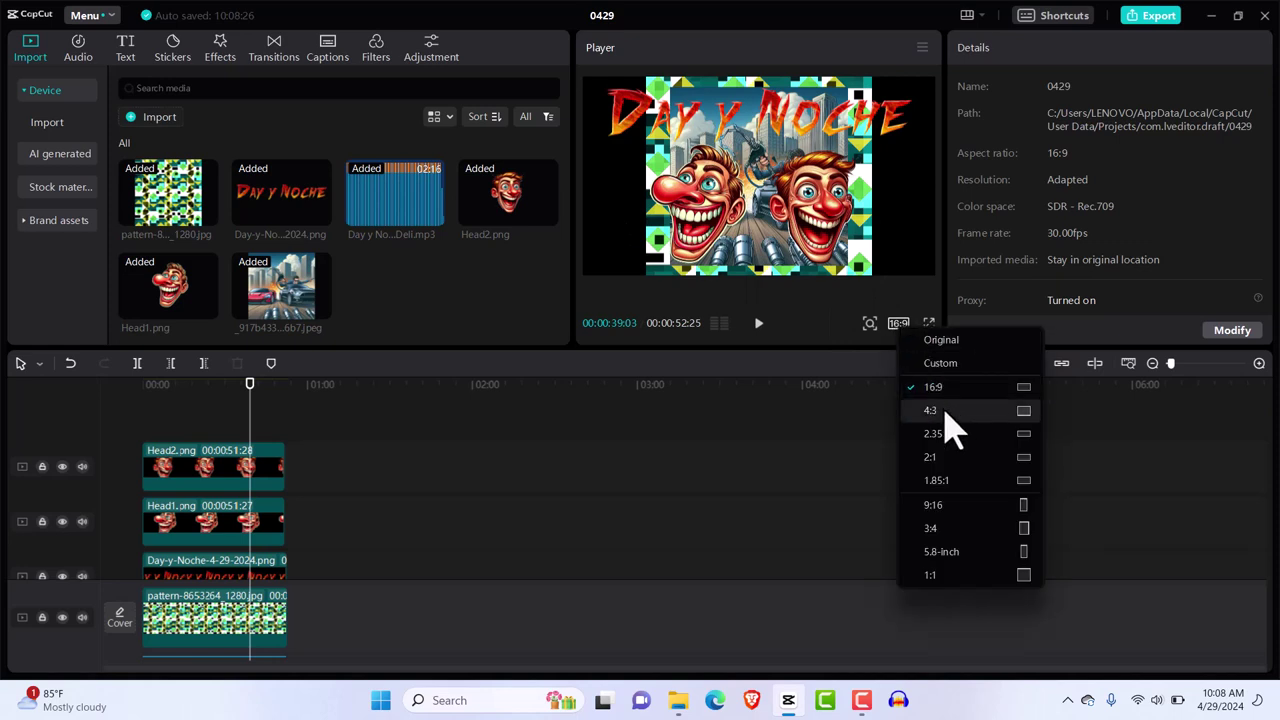
left_click(940, 585)
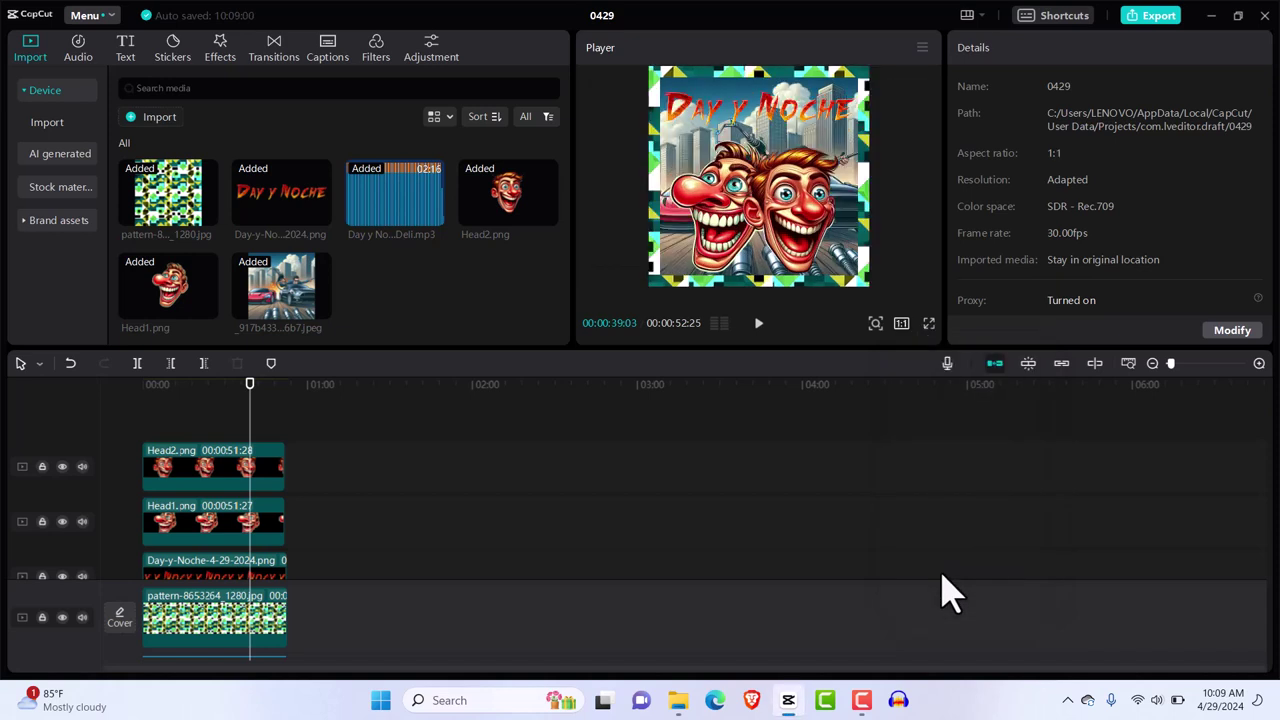